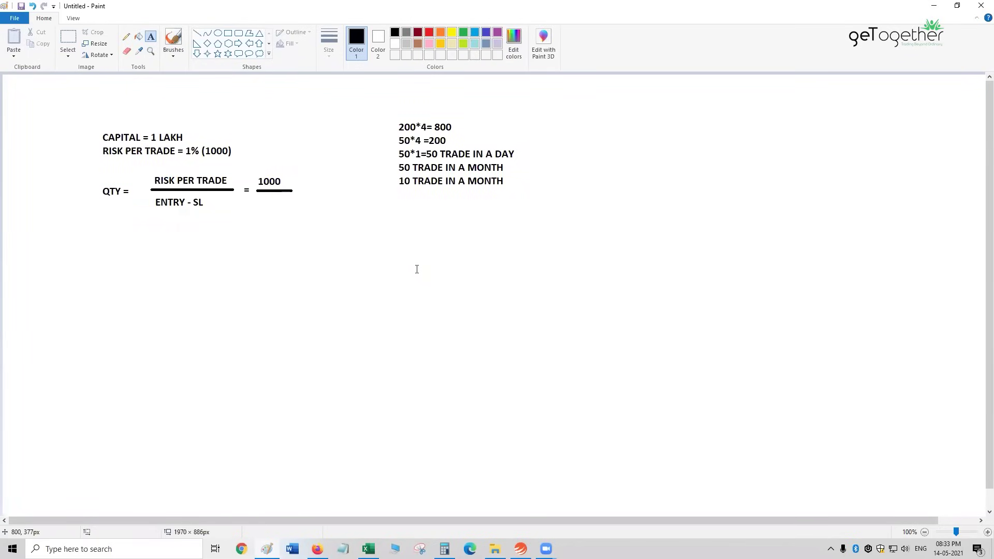
Switch to the blank Excel workbook and enter the capital "1 LAKH" in cell D5.
click(368, 549)
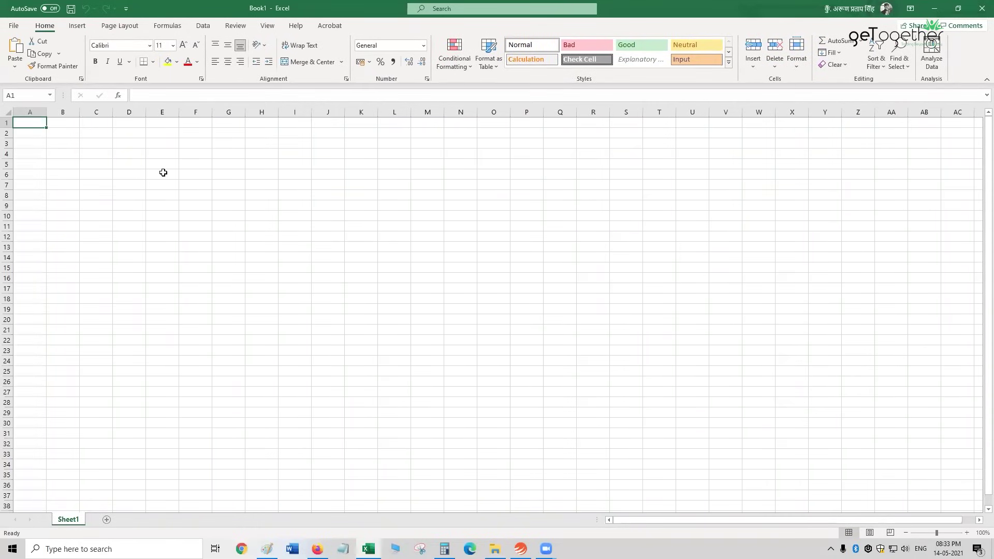
click(128, 163)
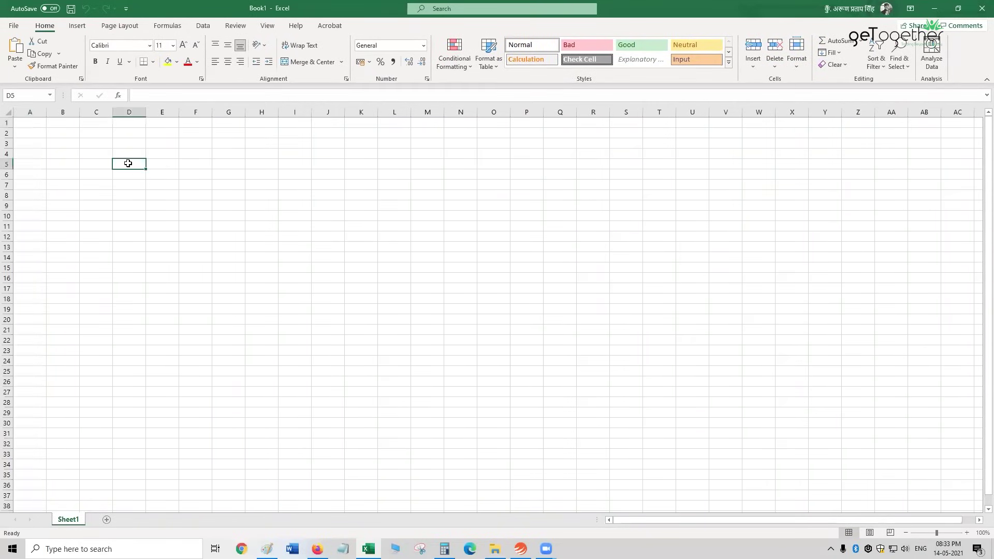
text(1)
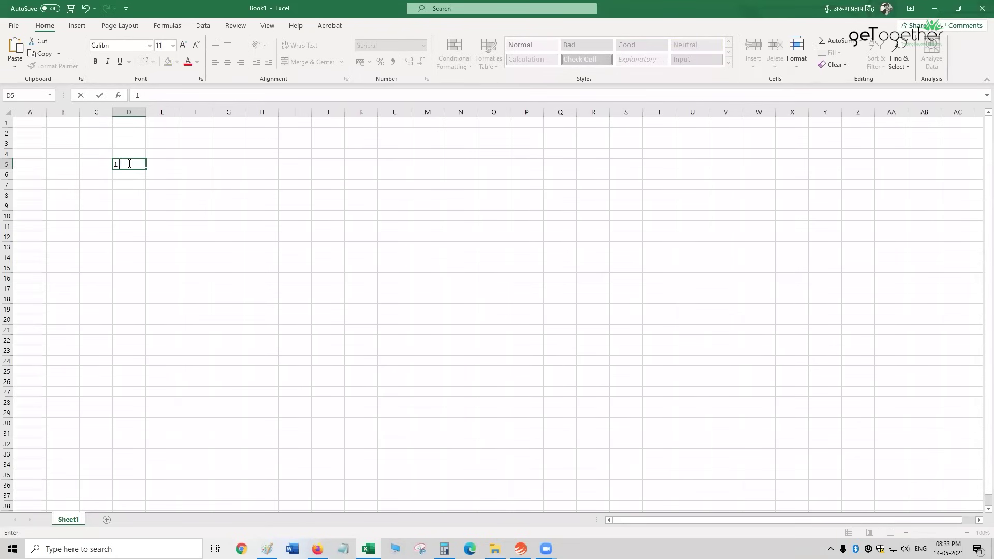
text( LAKH)
click(116, 197)
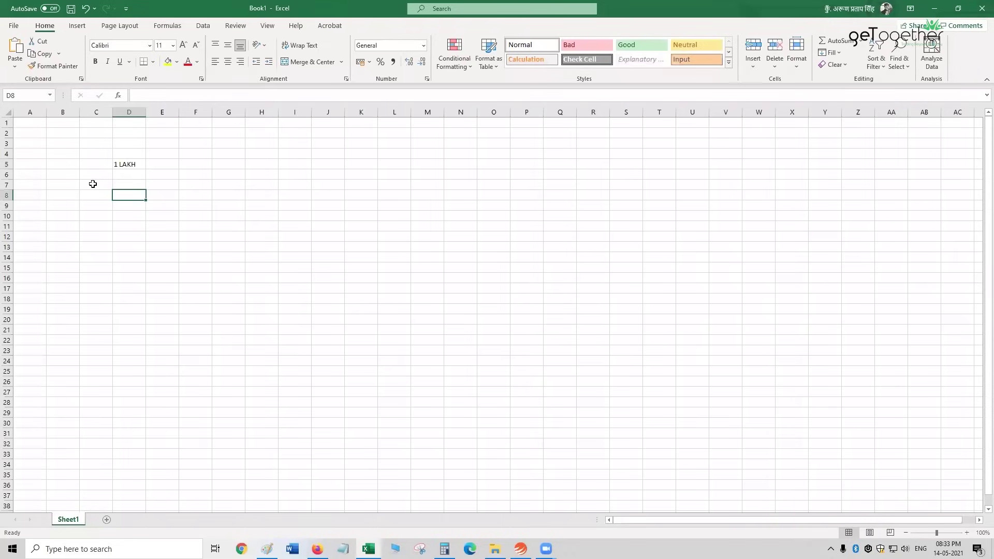
List the risk percentages 1%, 1.5% and 2% in cells C7 to C9.
click(93, 183)
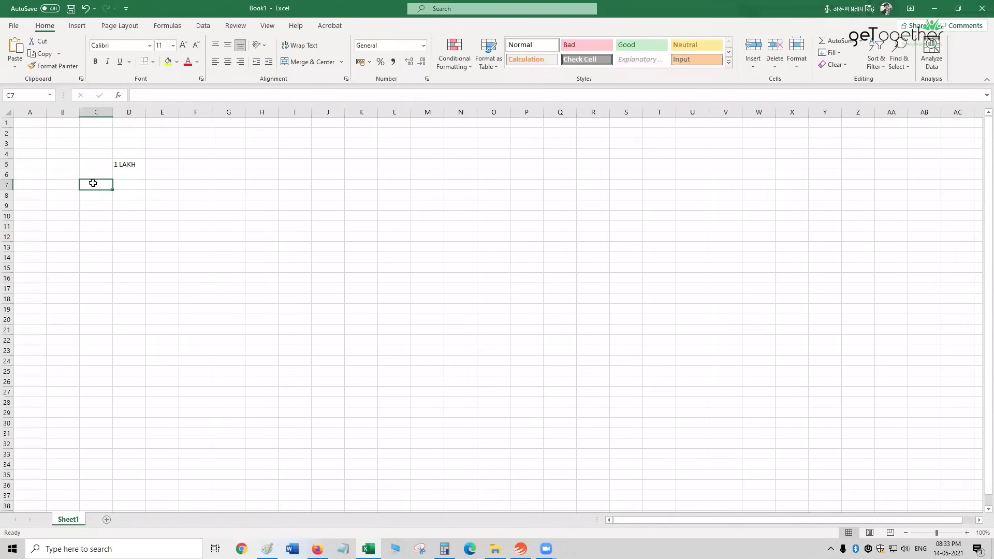
text(1%)
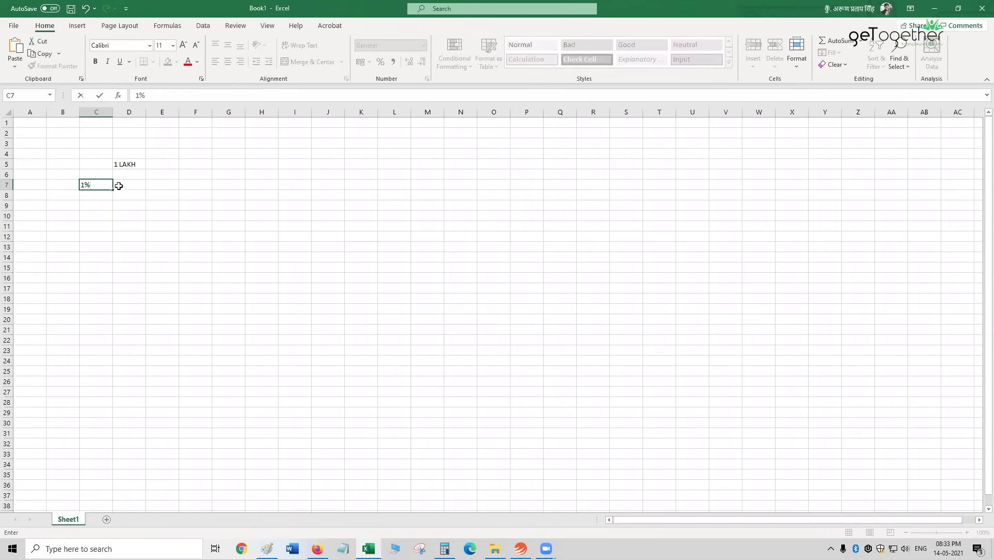
click(94, 197)
text(1.50)
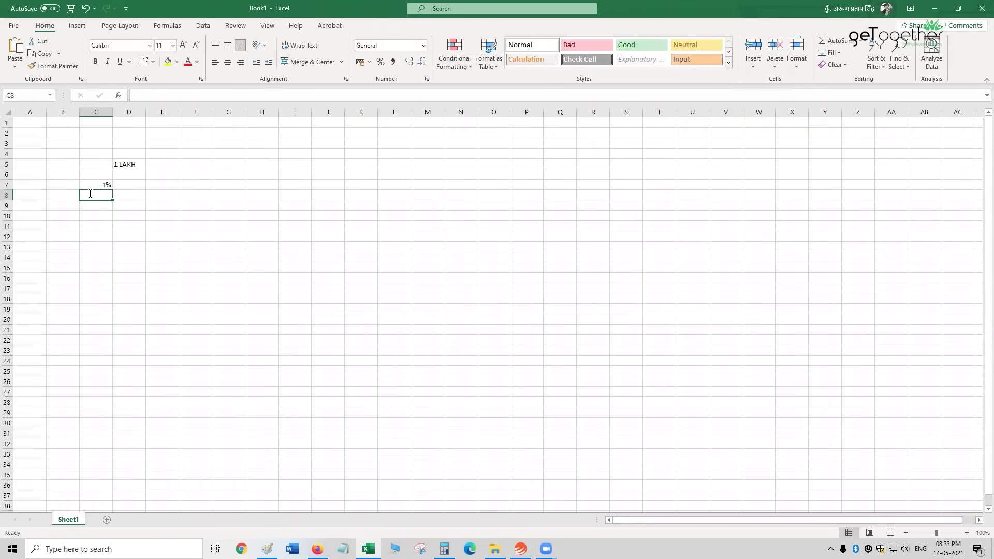
text(%)
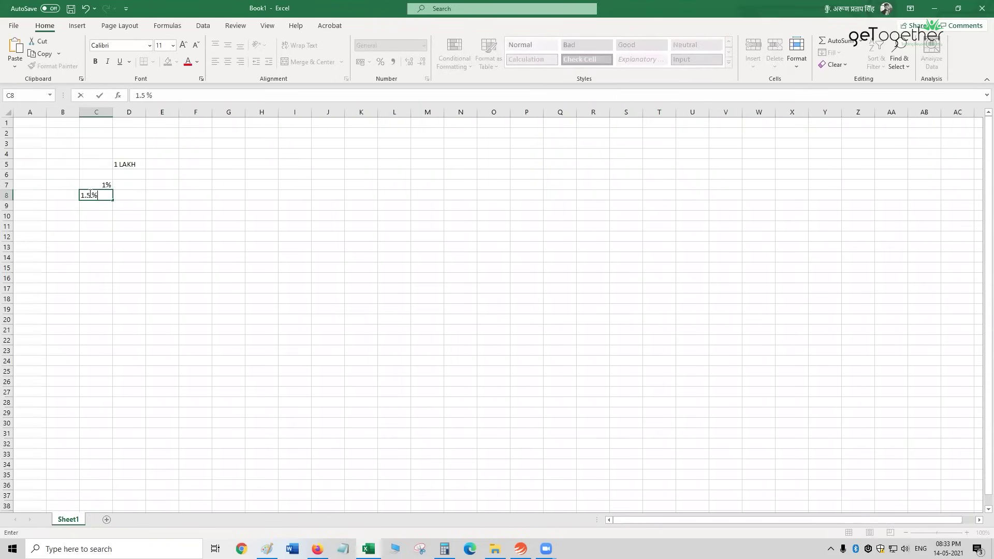
click(103, 205)
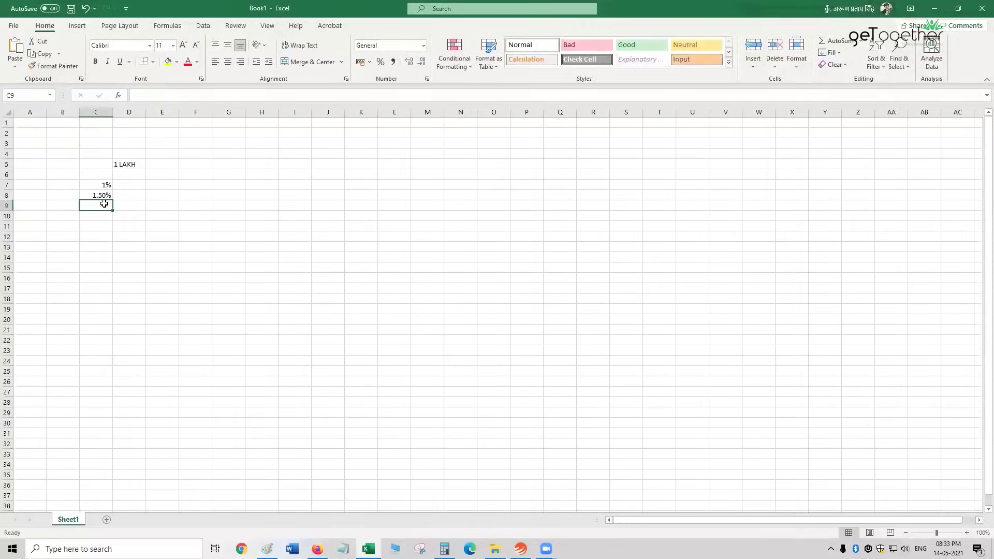
text(2%)
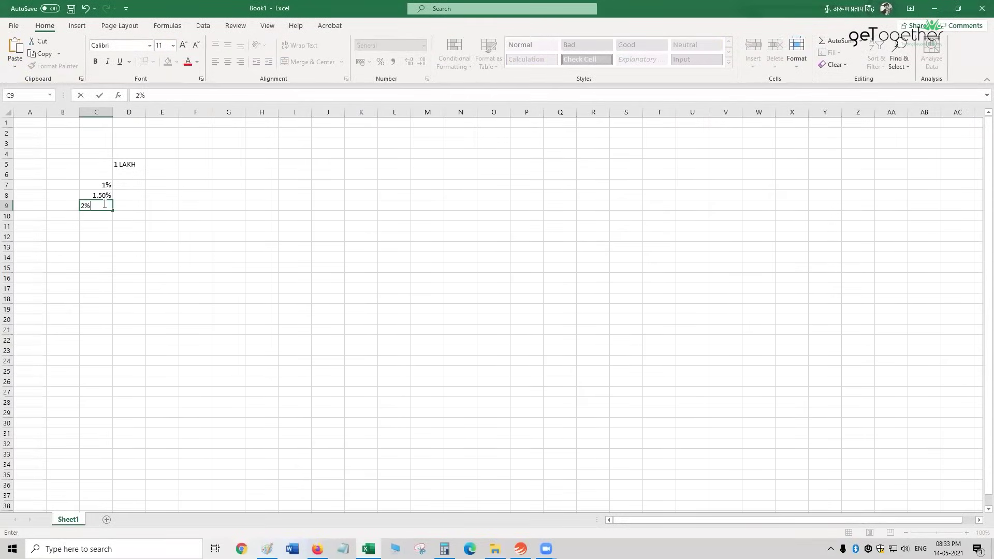
click(137, 206)
Enter the risk amounts 1000, 1500 and 2000 in cells D7 to D9 beside the percentages.
click(132, 184)
text(1000)
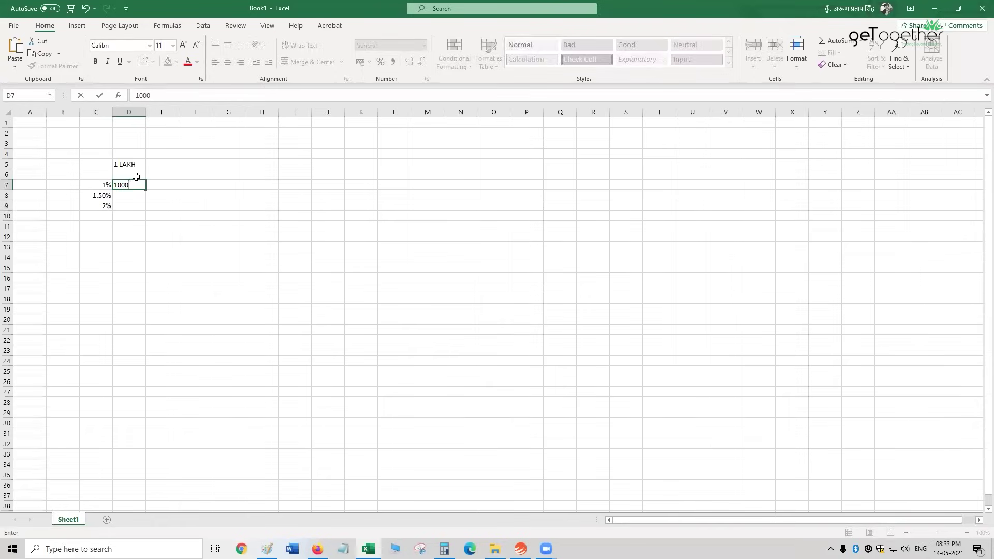
key(Return)
text(1500)
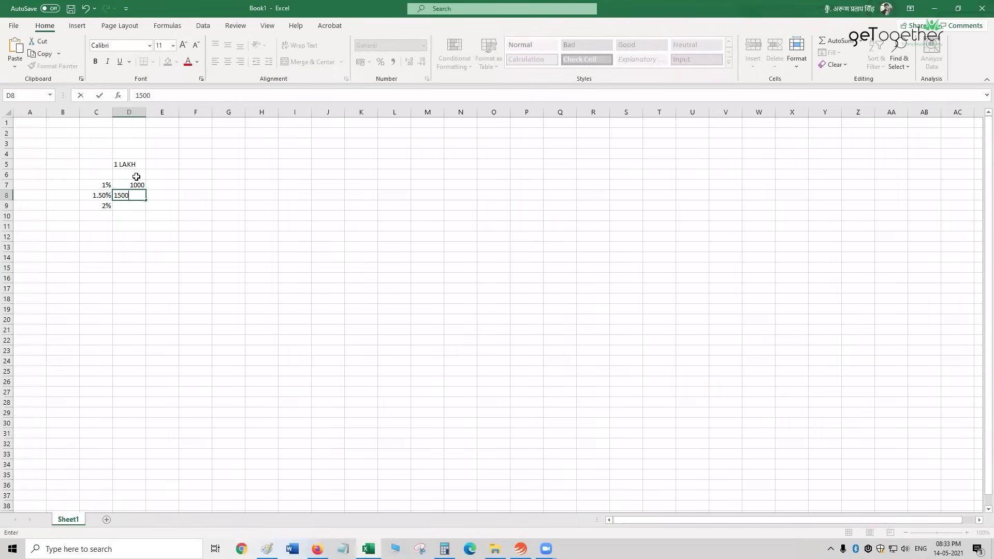
key(Return)
text(2000)
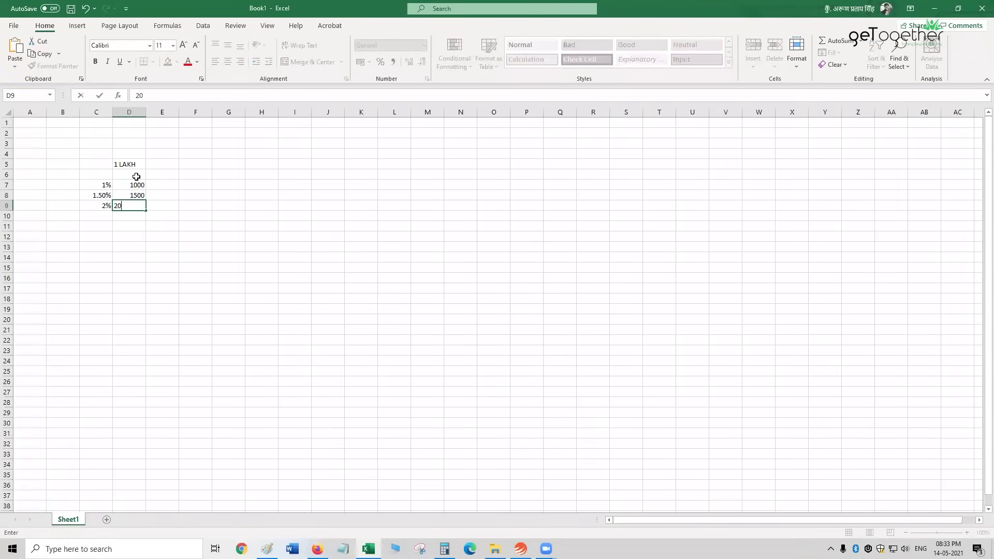
click(172, 203)
Label the three risk levels BEGINEER, INTERMEDIATE and PRO in cells F7 to F9.
click(159, 185)
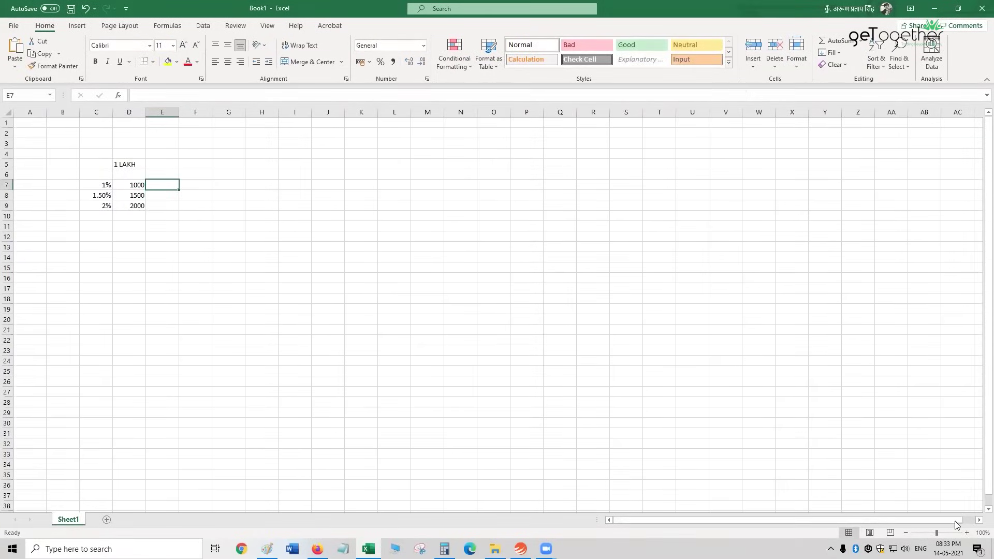
click(967, 533)
click(966, 533)
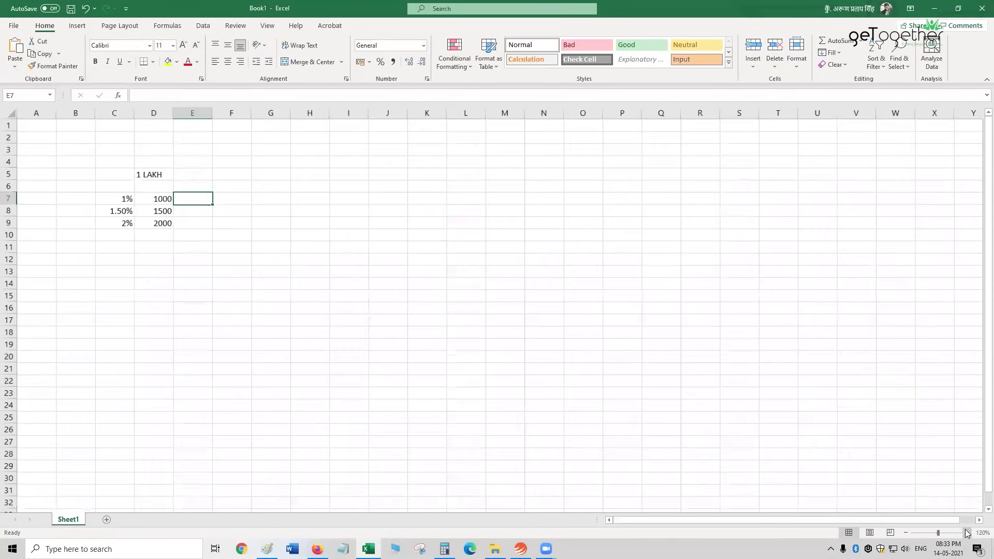
scroll(410, 285, up, 1)
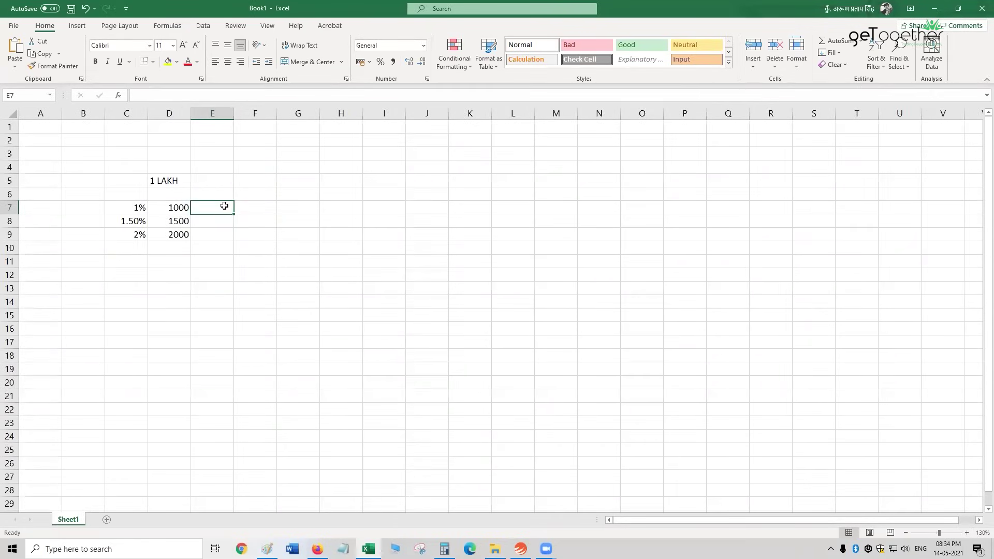
click(254, 203)
text(BEGINEER)
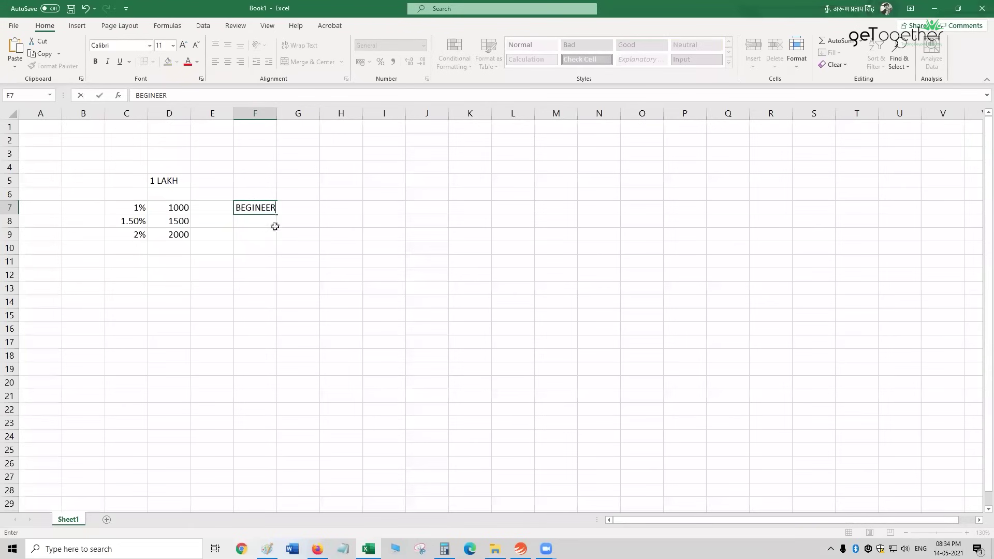
click(260, 222)
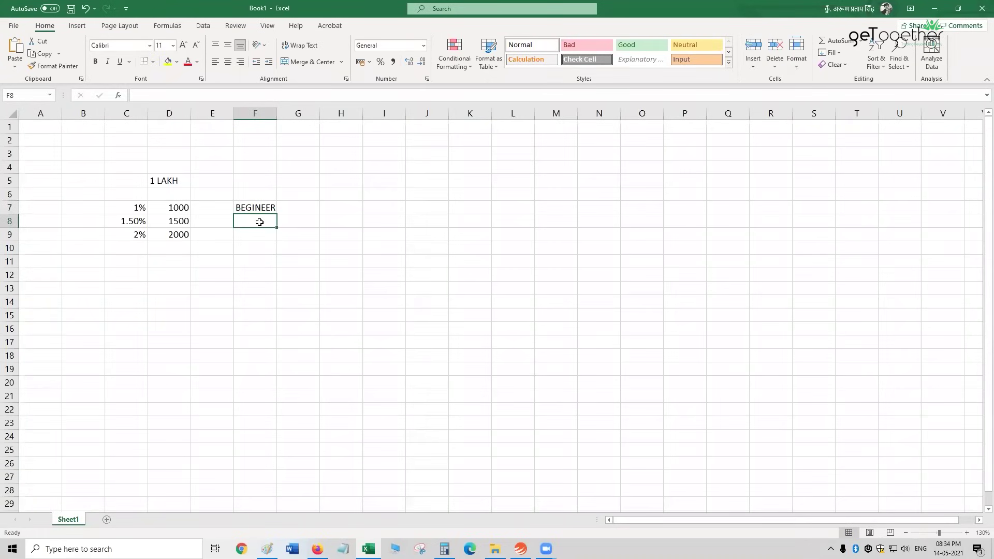
text(INTERMEDIATE)
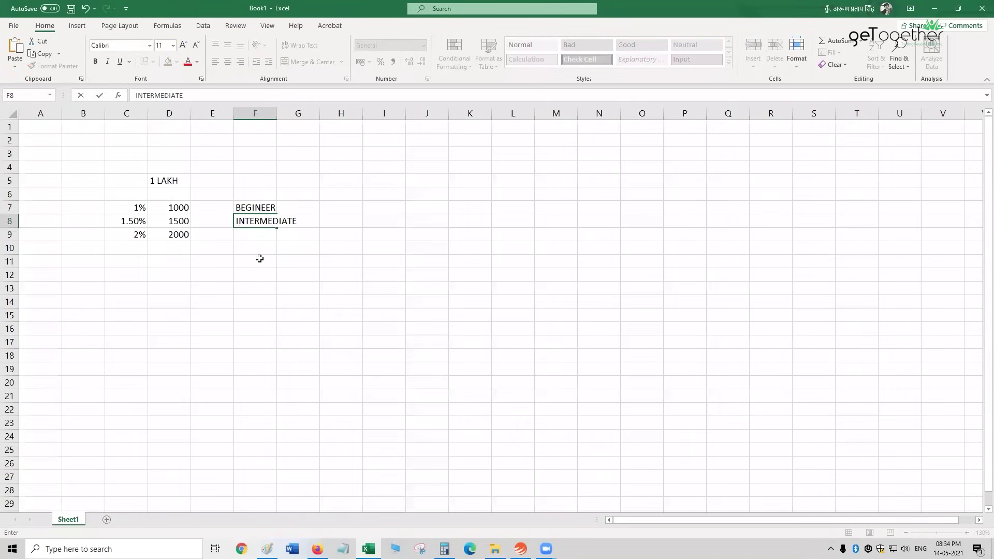
click(259, 259)
click(244, 235)
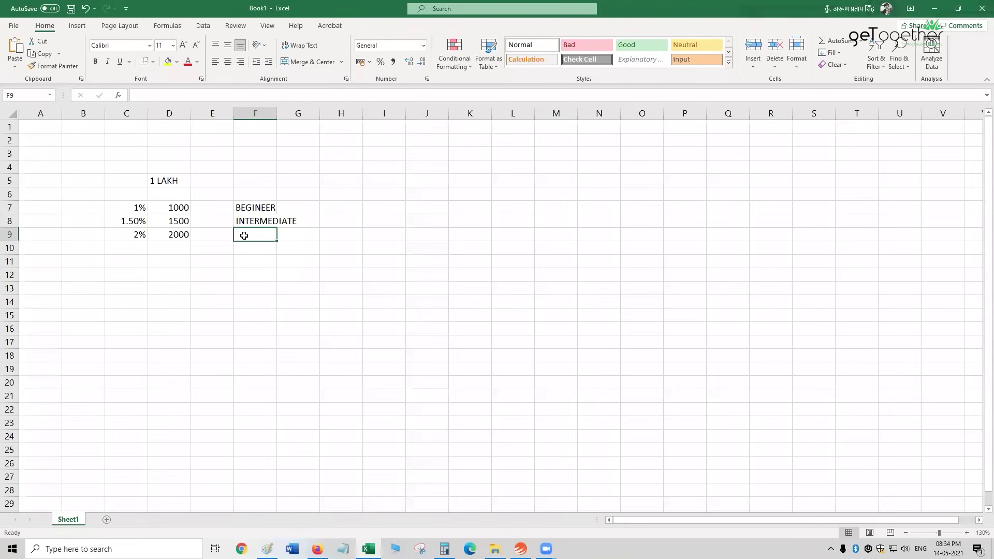
text(PRO)
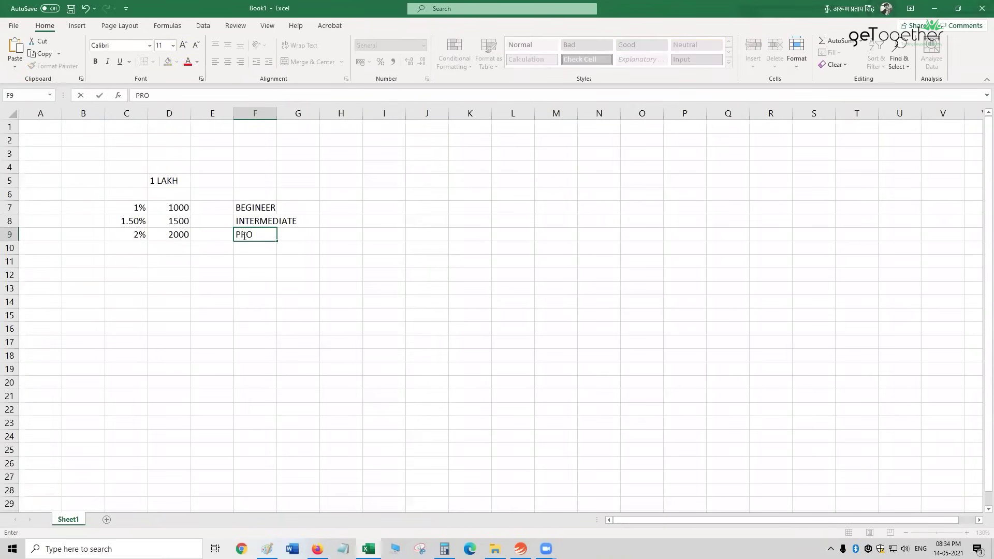
click(280, 286)
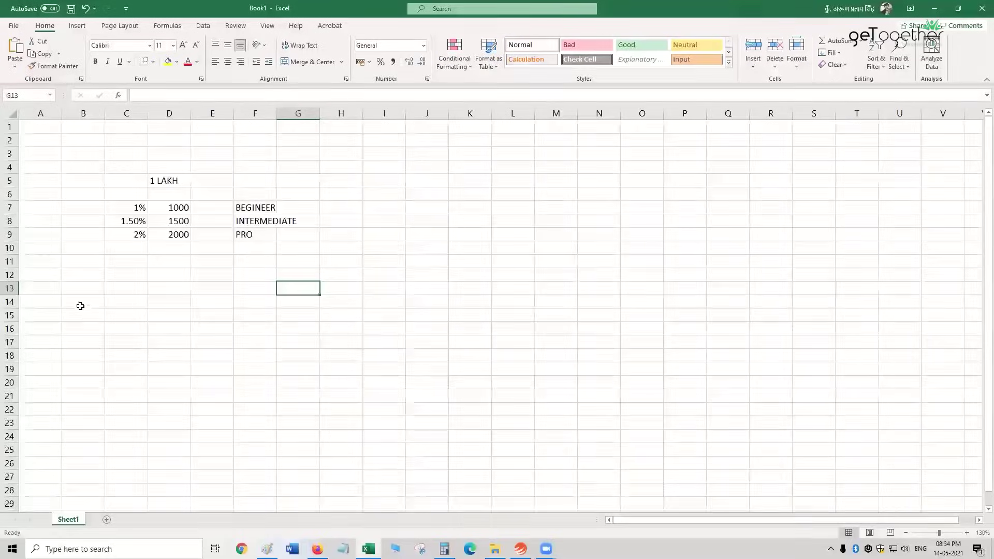
Enter the heading "10 TRADE PER MONTH" in cell C12 below the risk table.
click(114, 277)
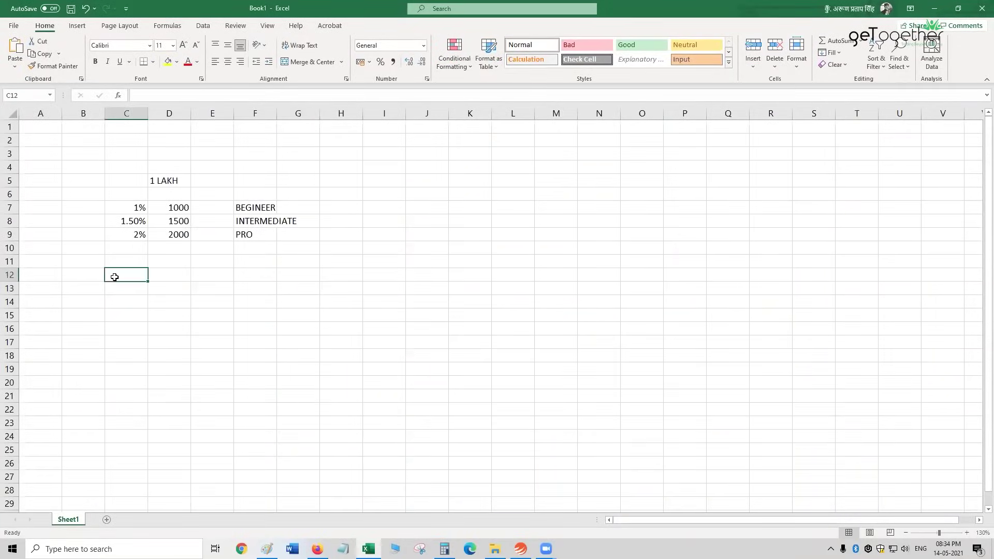
text(1.)
key(BackSpace)
text(0 TRADE)
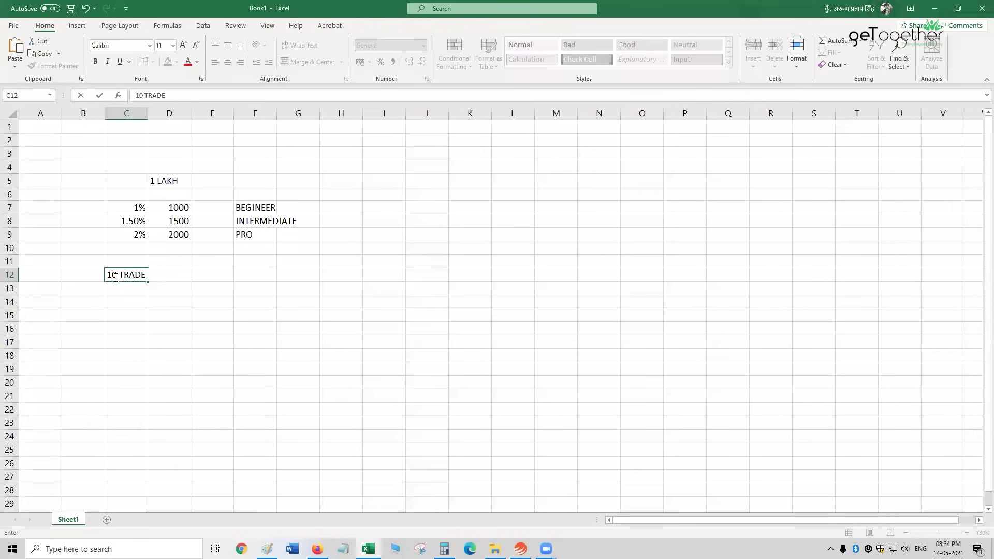
text( PER MONTH)
click(115, 307)
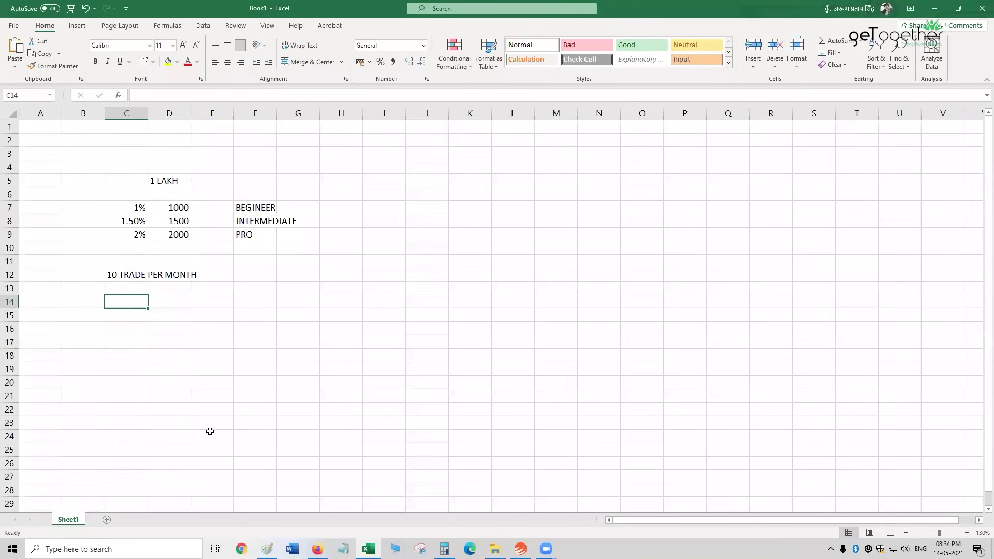
Enter the ratio 2:1 in cell B14.
click(74, 303)
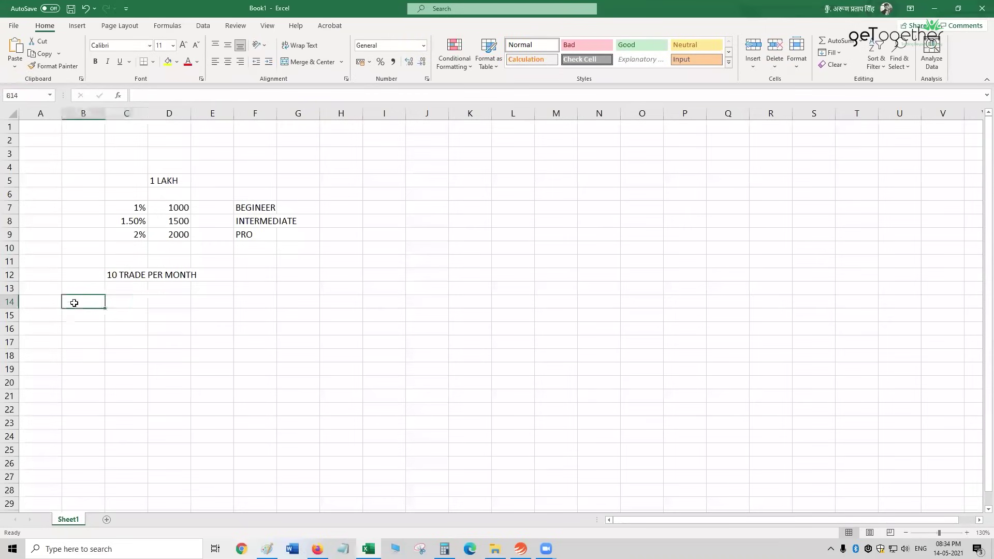
text(2:1)
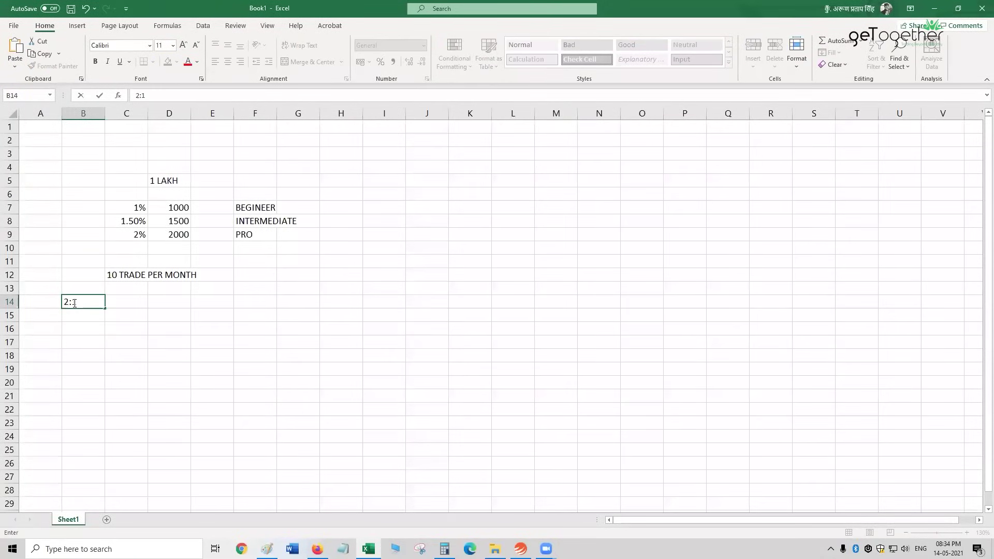
click(110, 333)
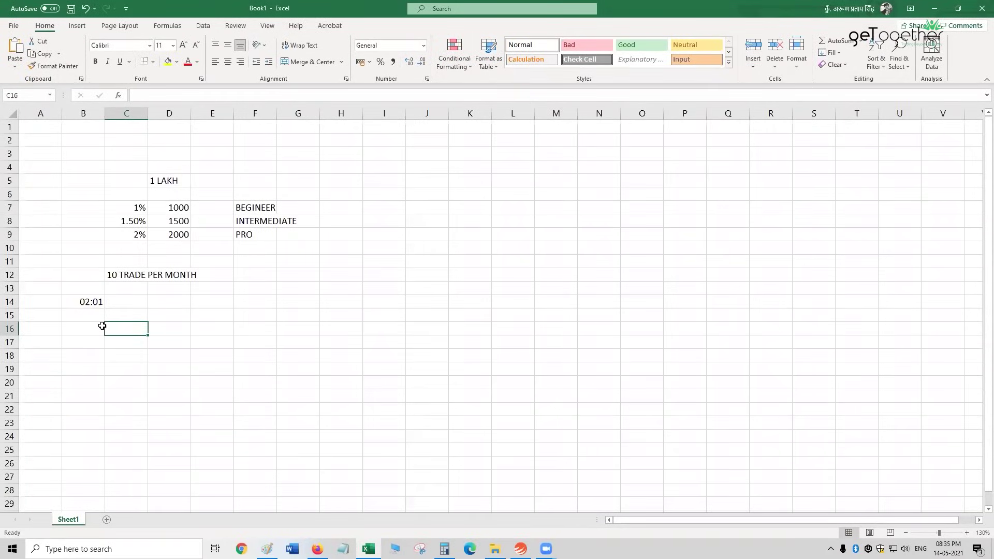
Enter "1% RISK" in cell C14 beside the ratio.
click(136, 304)
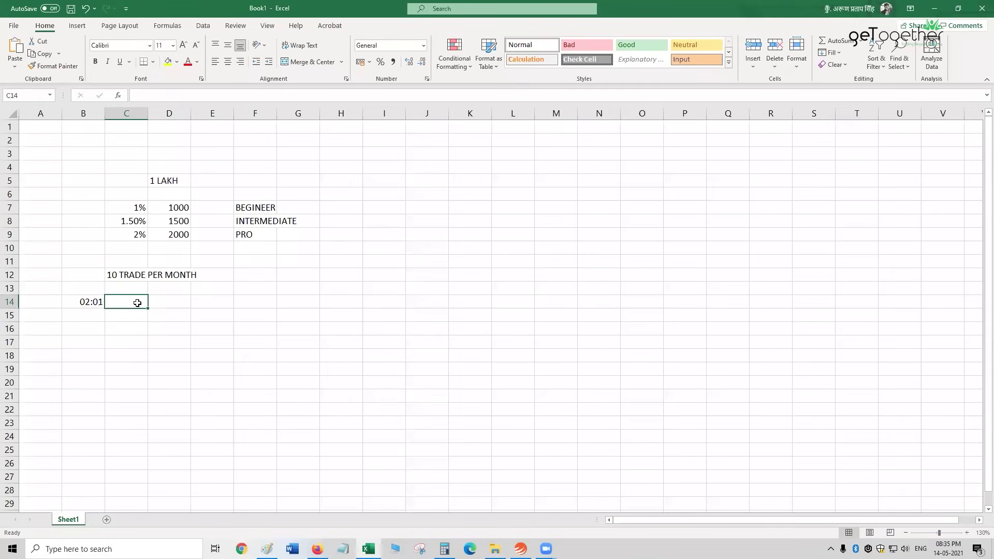
text(1%)
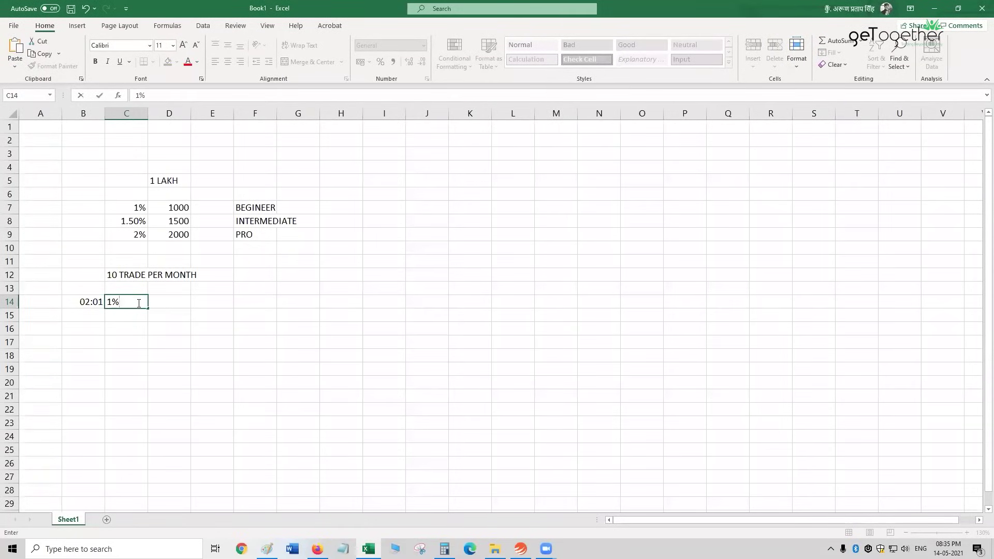
click(140, 315)
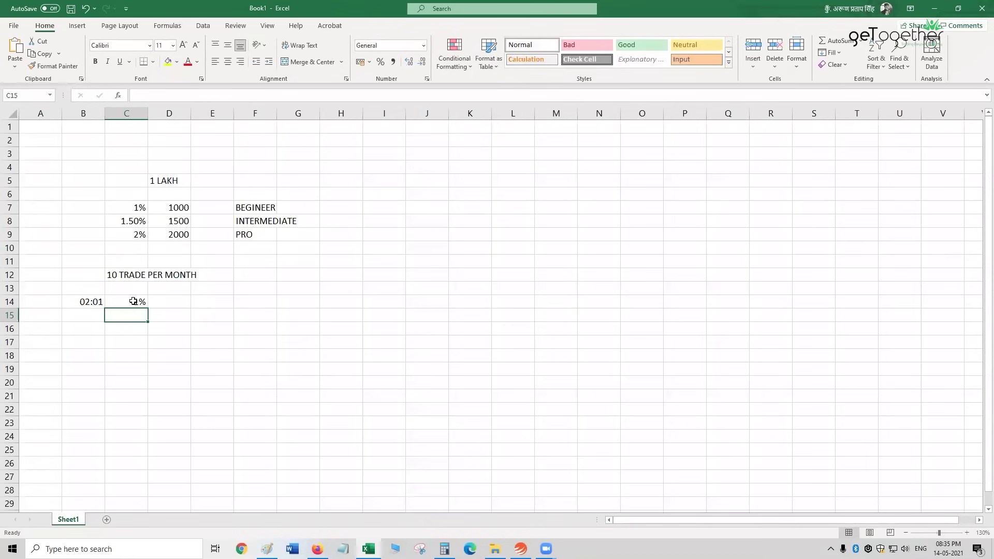
click(133, 301)
double_click(144, 302)
text(RISK)
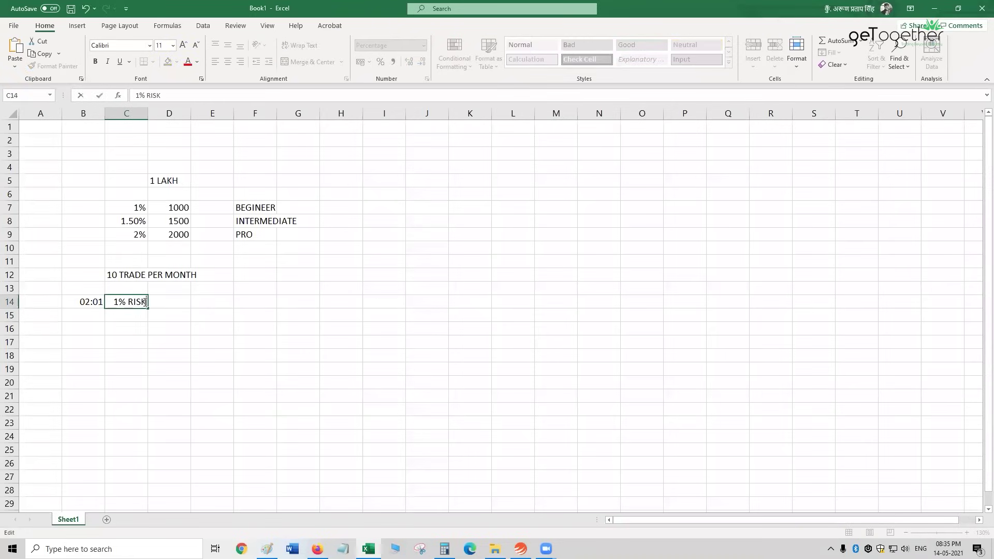
click(220, 311)
Enter 5 in cell D14 beside the 1% risk label.
click(168, 296)
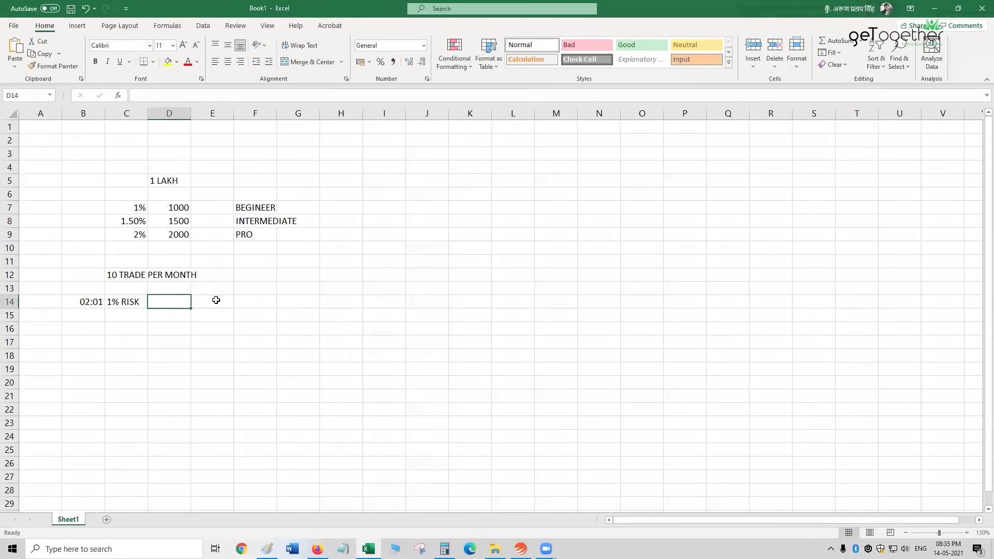
text(5)
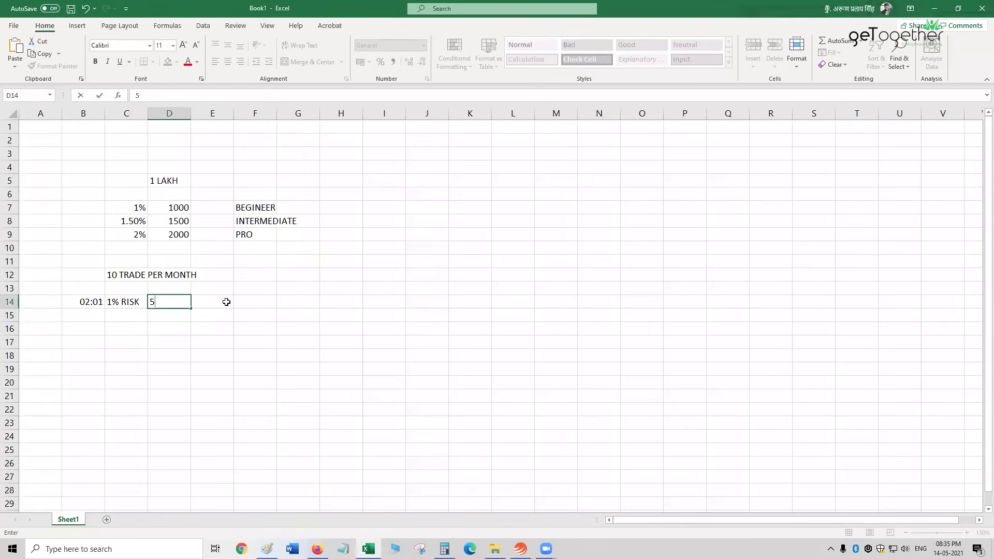
click(265, 301)
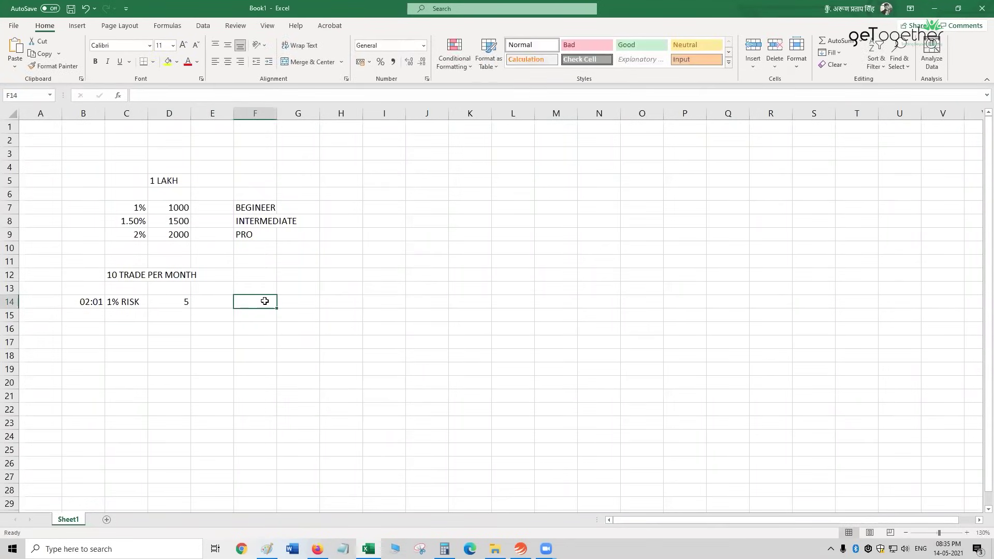
Enter 5 in cell F14, then label the two trade counts TGT in D15 and SL in F15.
text(5)
click(257, 317)
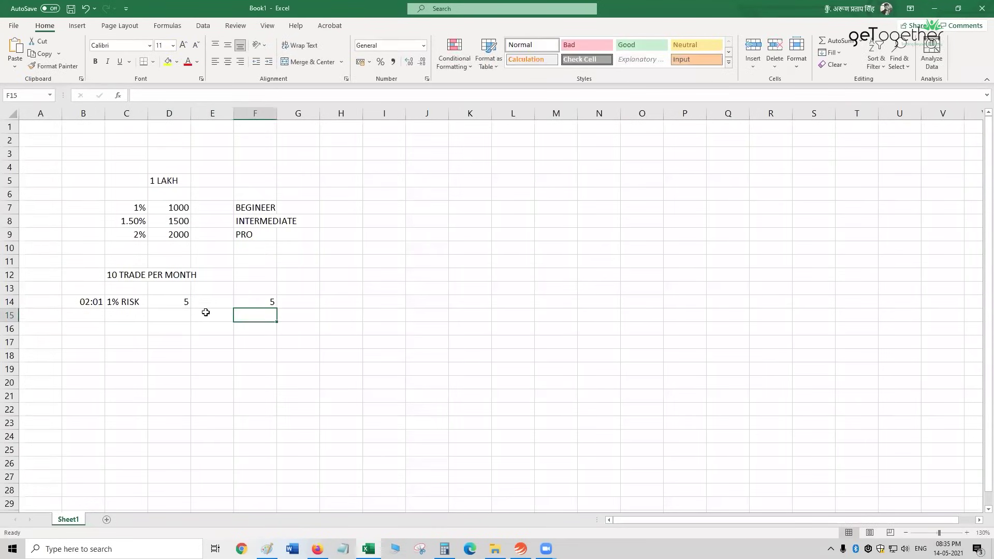
click(175, 313)
text(TGT)
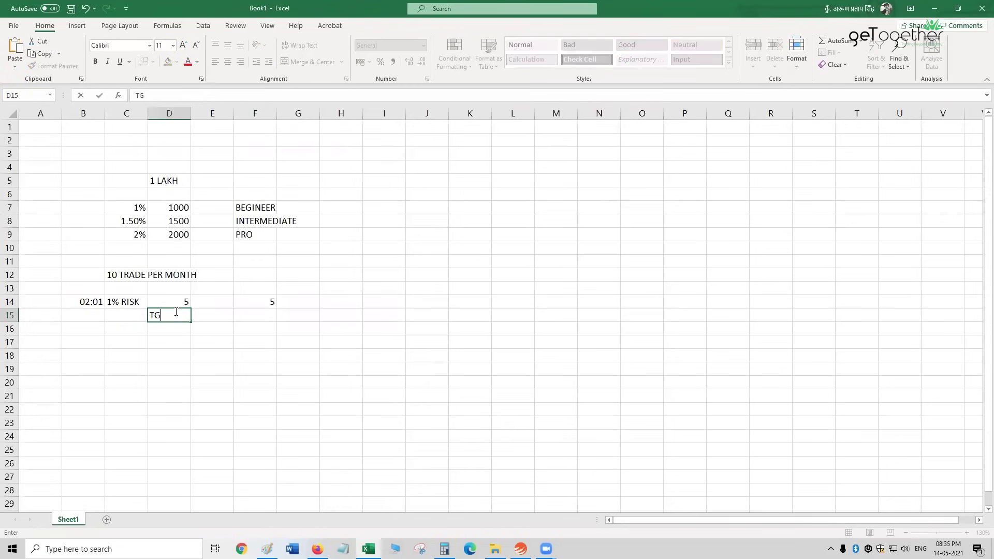
click(261, 313)
text(SL)
click(370, 257)
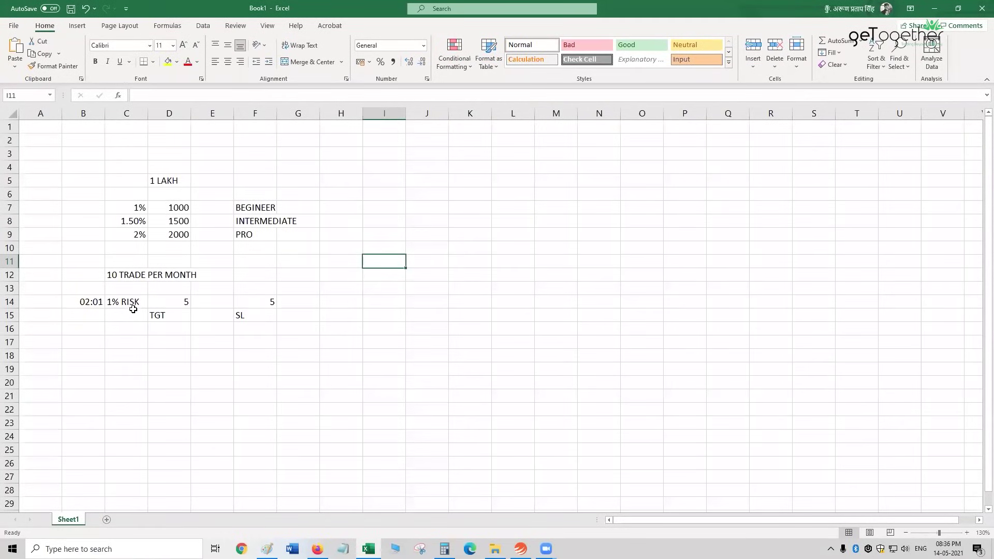
Enter the stop-loss amount 5000 in F16 and the target amount 10000 in D16.
click(128, 303)
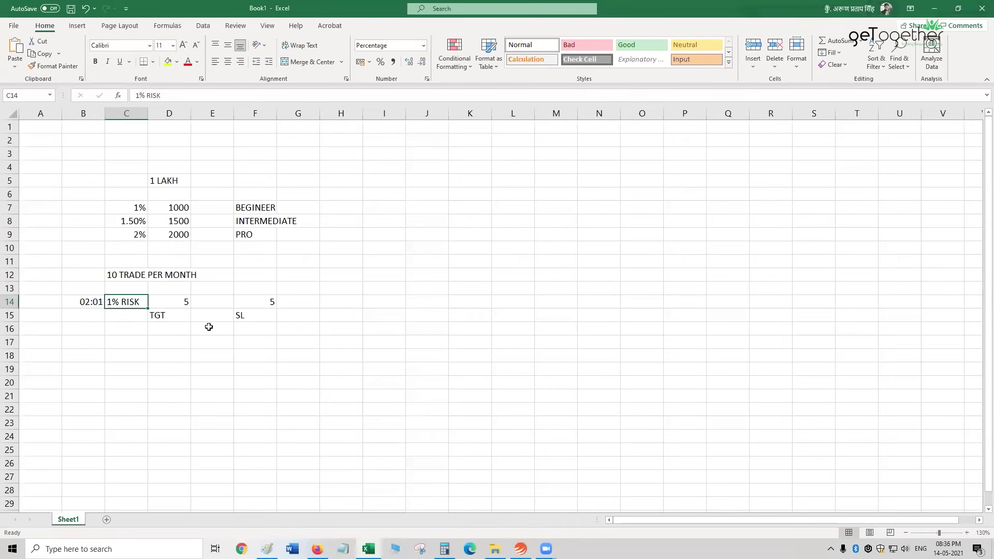
click(244, 331)
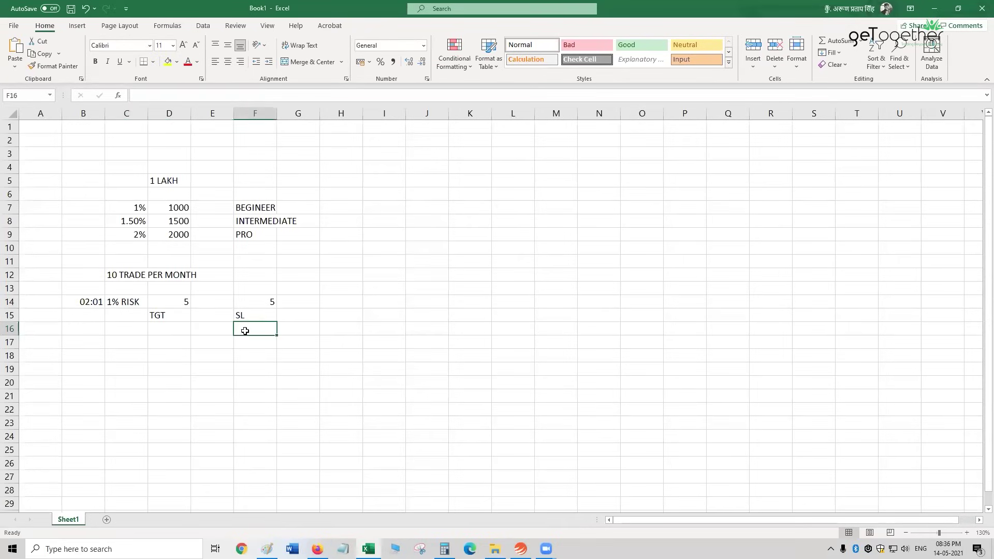
double_click(248, 328)
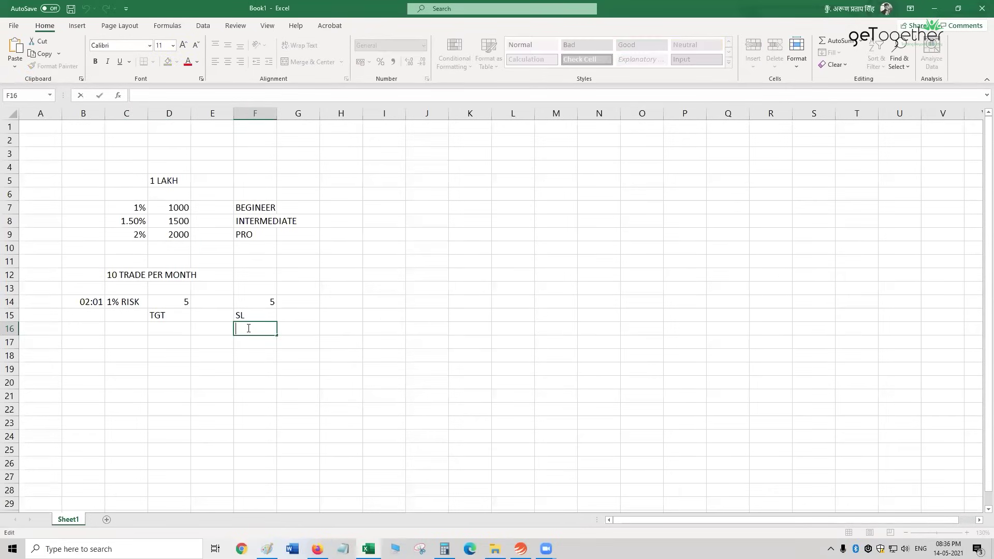
text(5000)
click(250, 350)
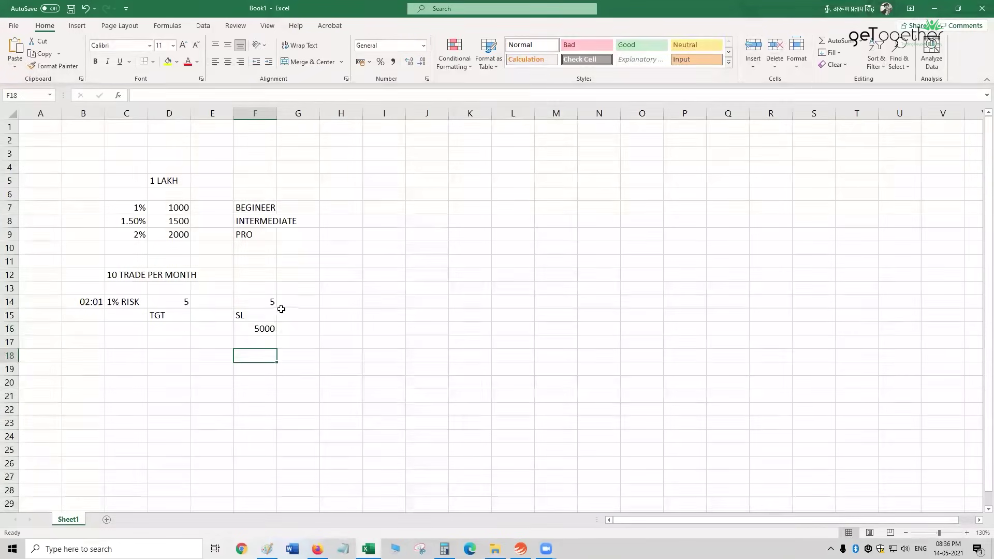
click(181, 327)
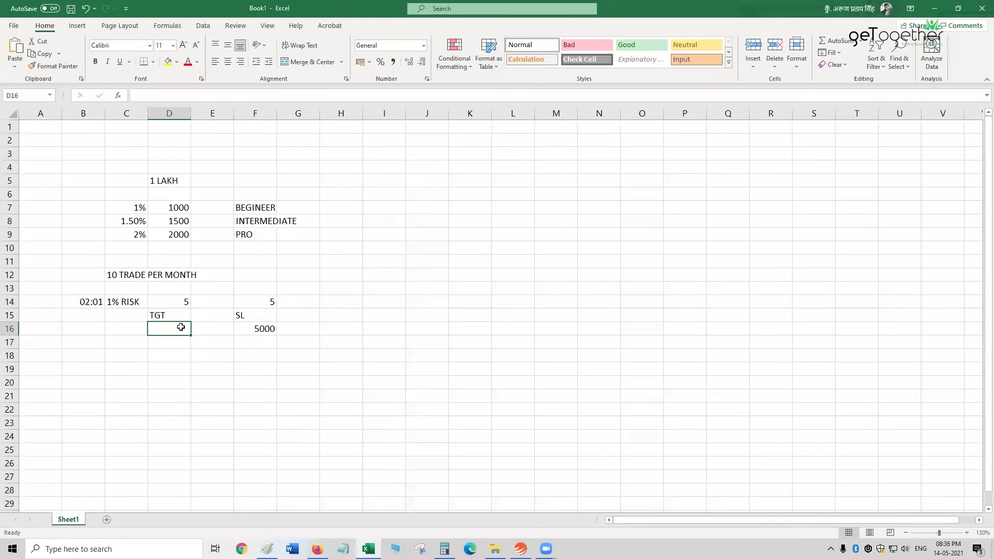
text(10000)
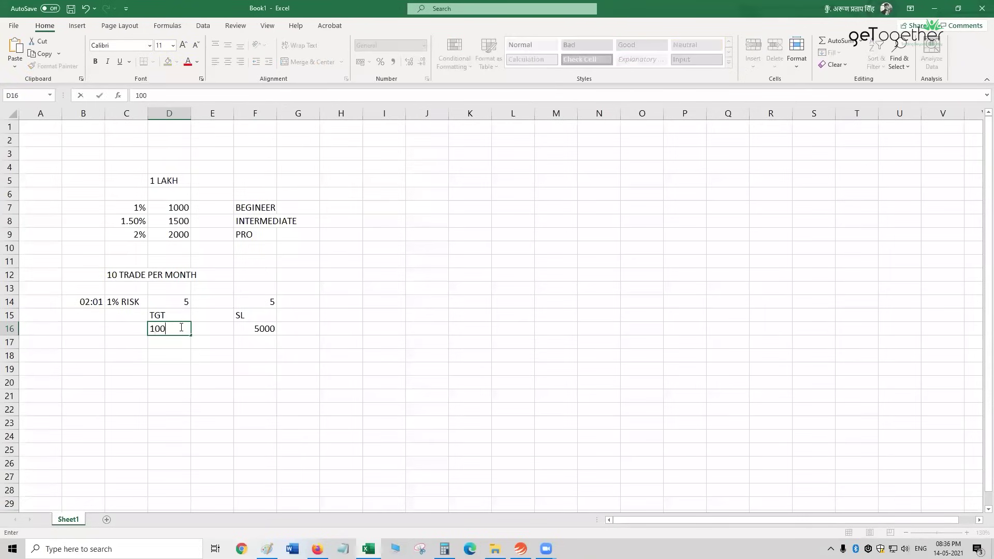
Enter 5000 in cell E17 and label it NET PNL in F17.
click(212, 340)
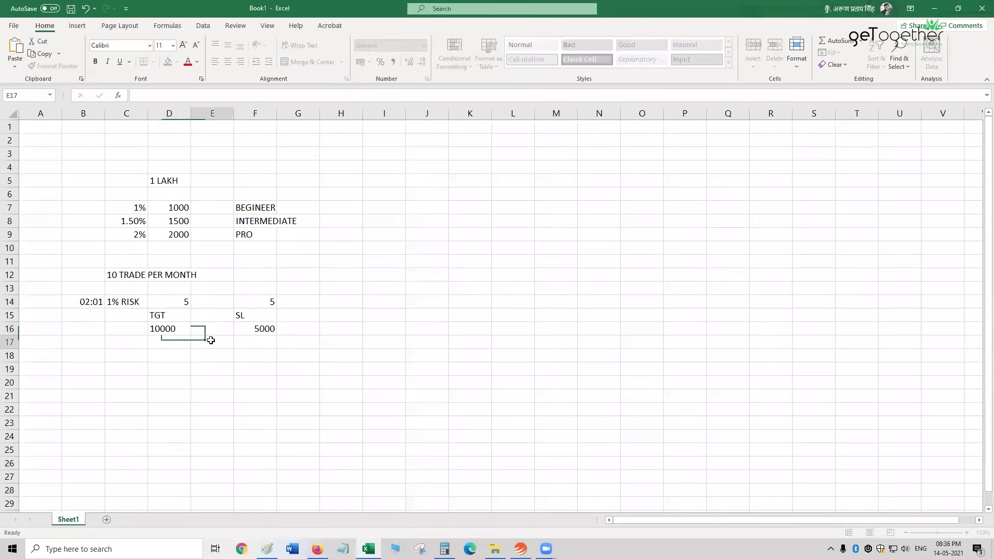
text(5000)
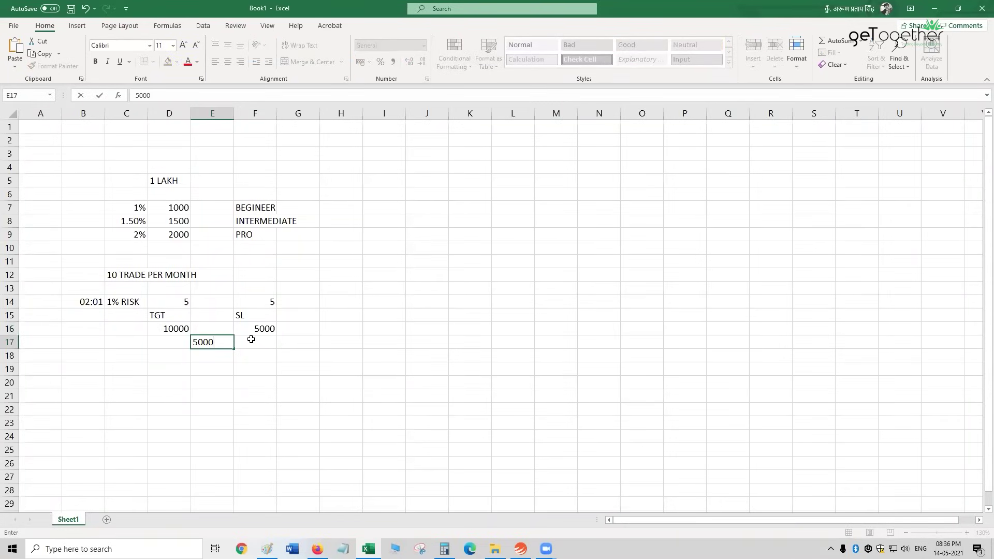
click(251, 340)
text(NE)
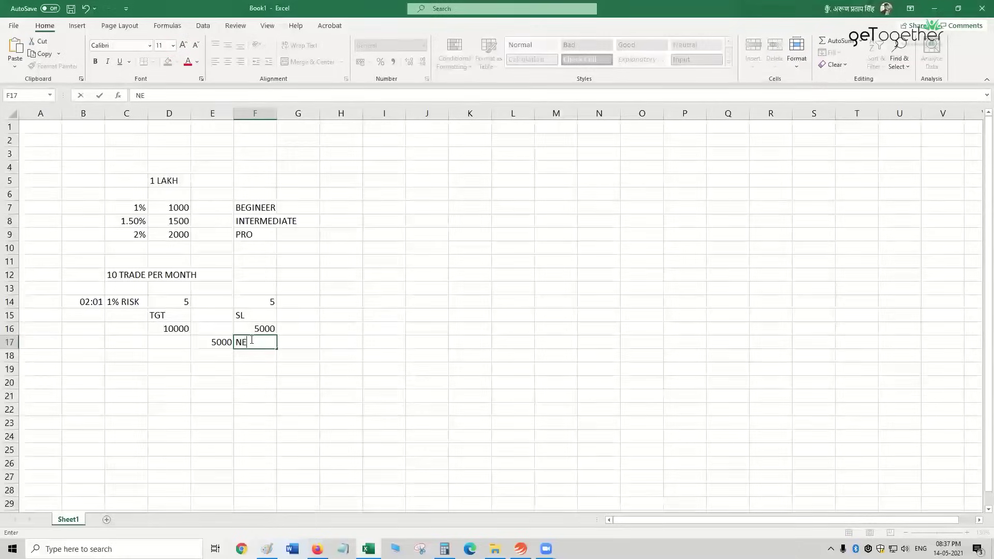
text(T PNL)
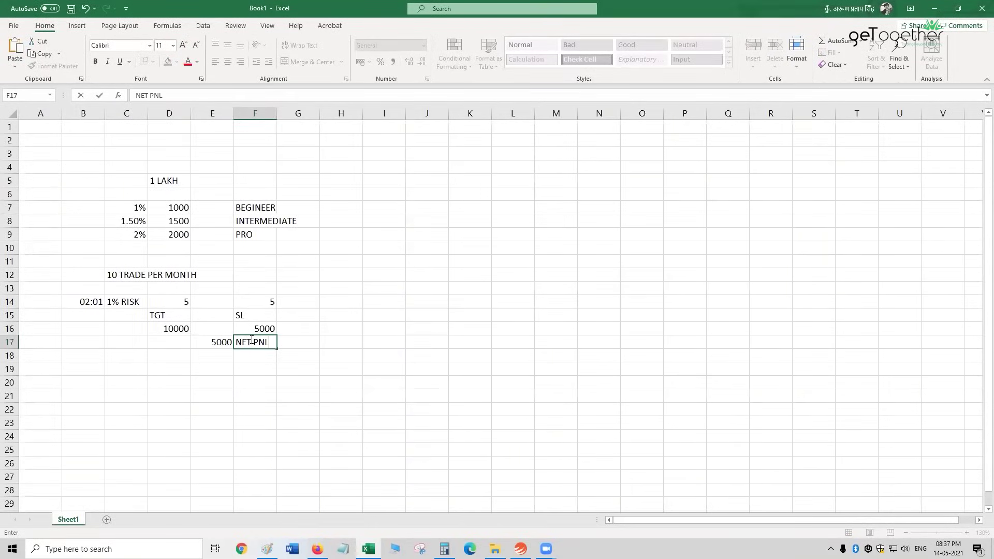
click(336, 315)
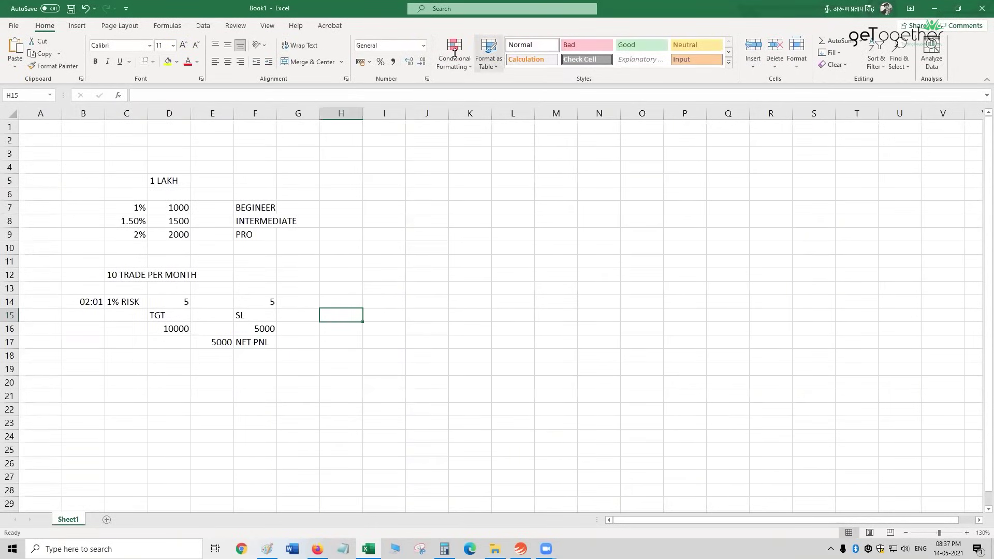
Center the contents of the capital risk table in C5:F9 horizontally and vertically.
drag(138, 178, 274, 236)
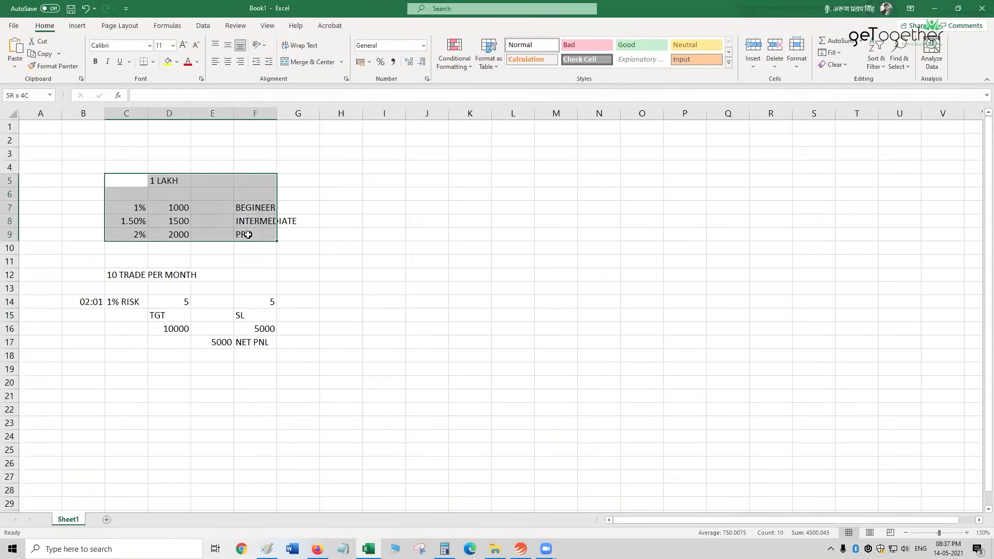
click(228, 62)
click(227, 45)
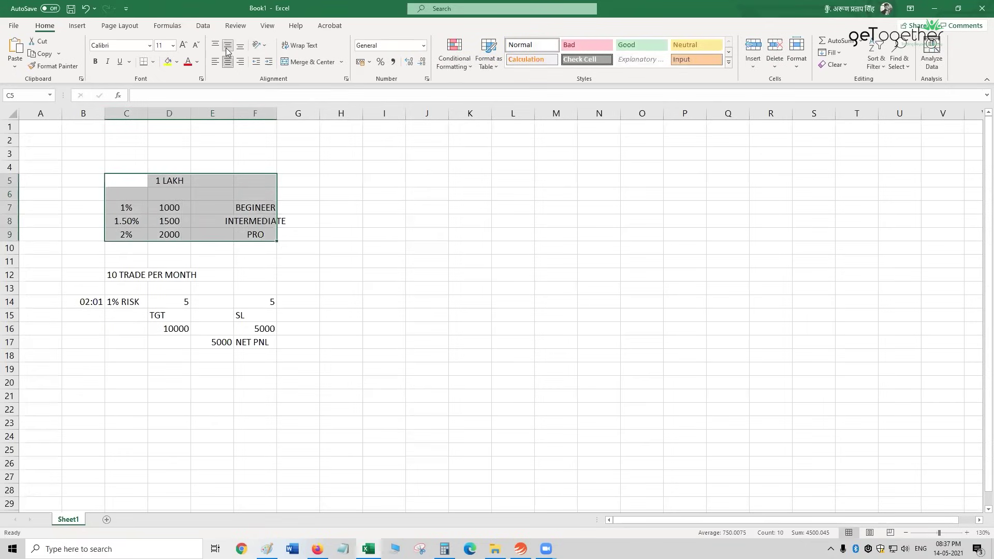
click(315, 202)
Center the trade results in D14:F18 horizontally.
drag(163, 299, 253, 355)
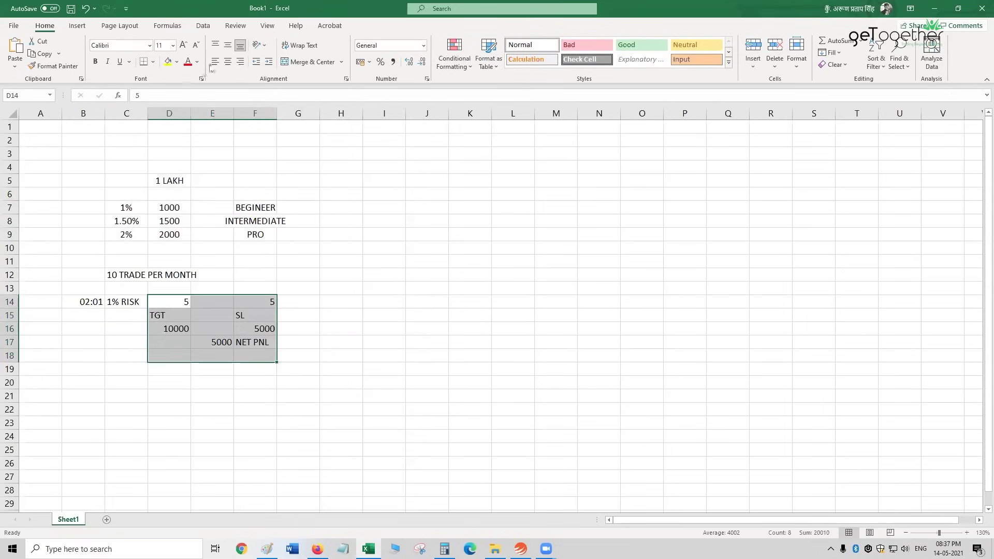
click(228, 62)
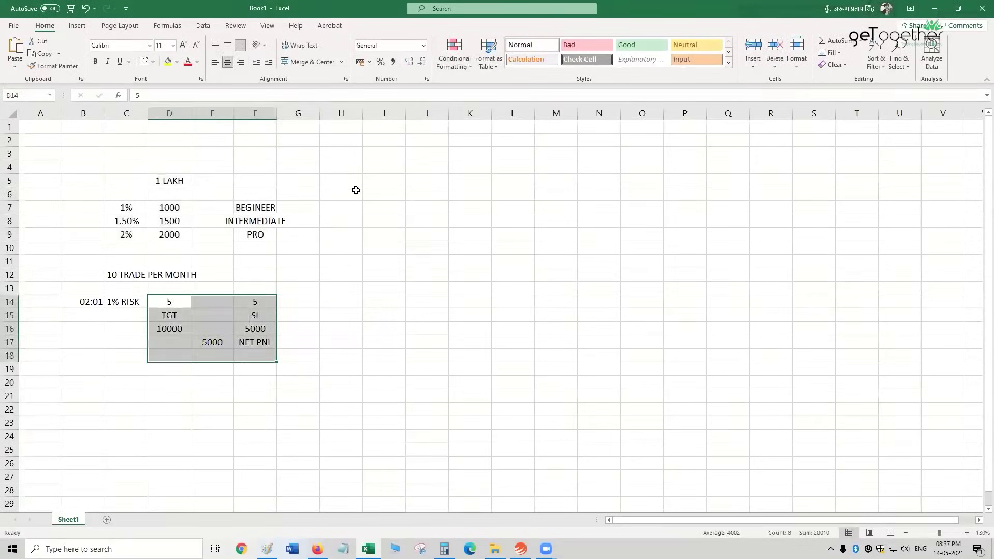
click(355, 191)
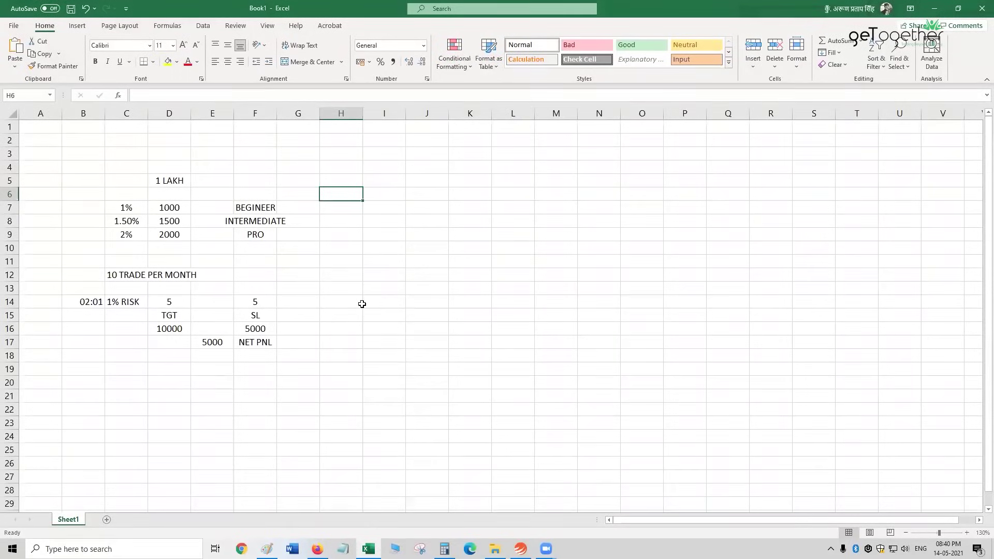
Start a second trade scenario with 6 in cell H14 and 4 in cell J14.
click(344, 302)
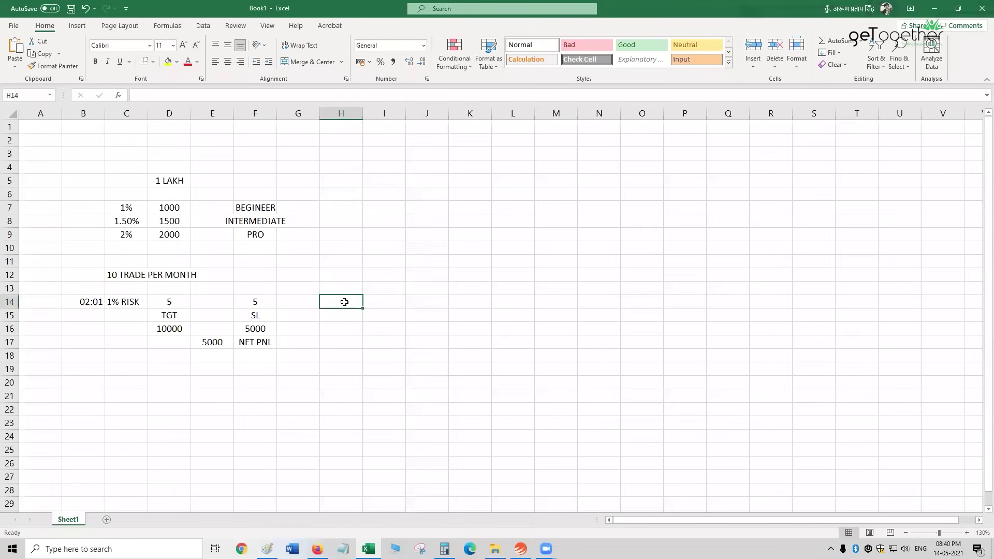
text(6)
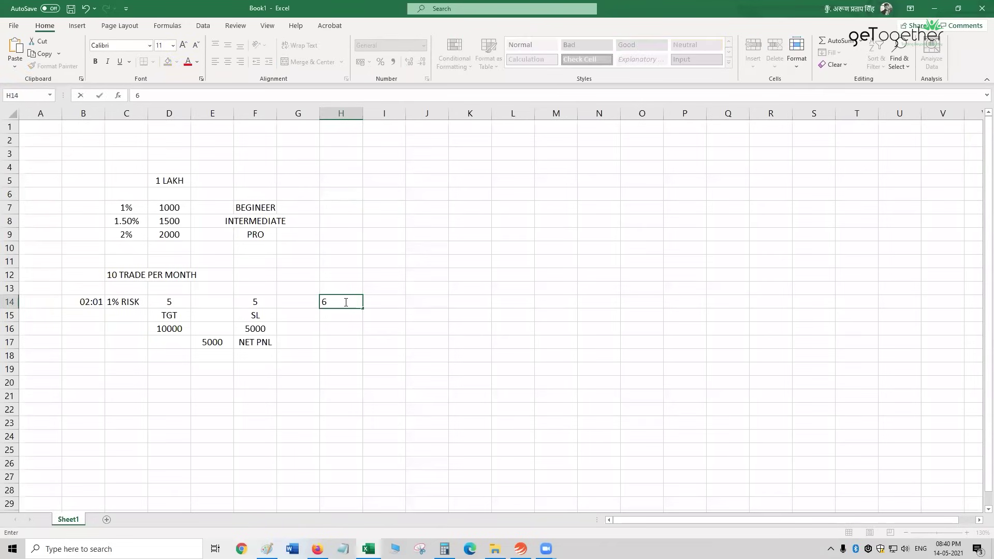
click(414, 299)
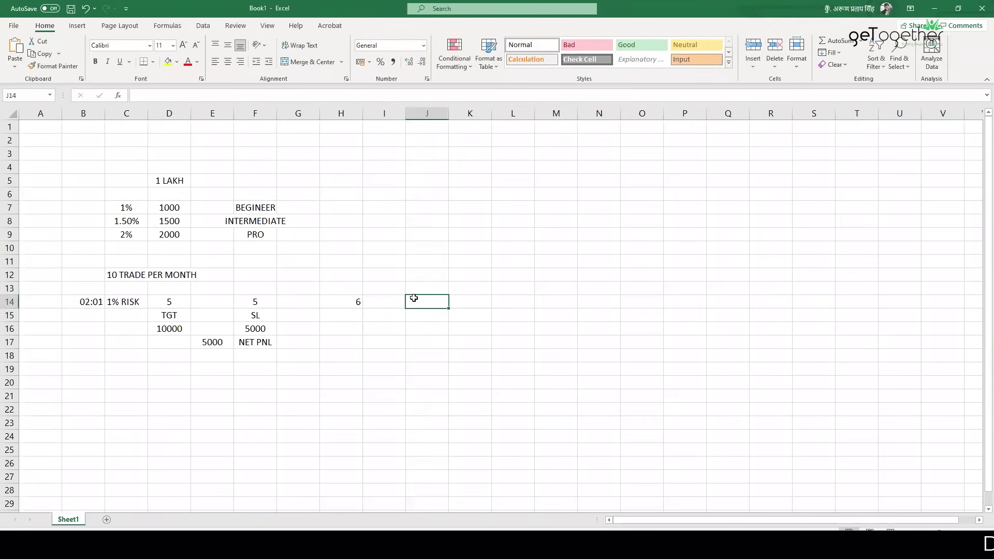
text(4)
Label the second scenario's trade counts TGT in H15 and SL in J15.
click(349, 322)
text(TGT)
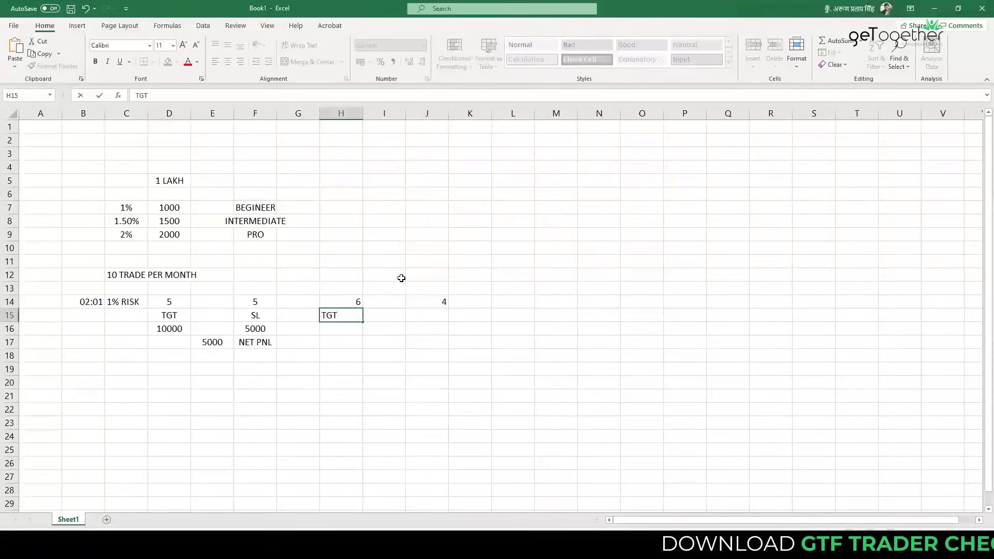
click(438, 312)
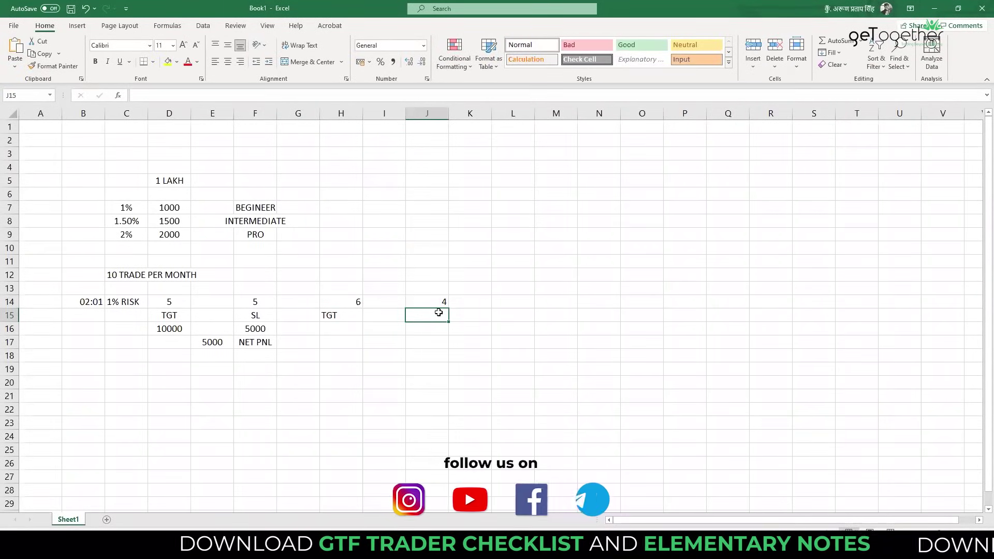
text(SL)
click(437, 342)
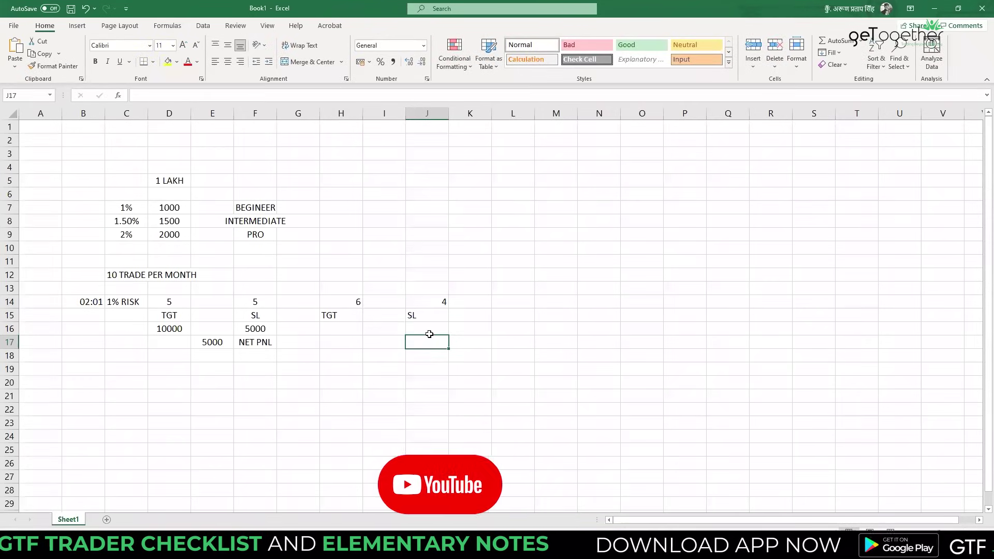
Enter the second scenario's stop-loss amount 4000 in J16 and target amount 12000 in H16.
click(423, 330)
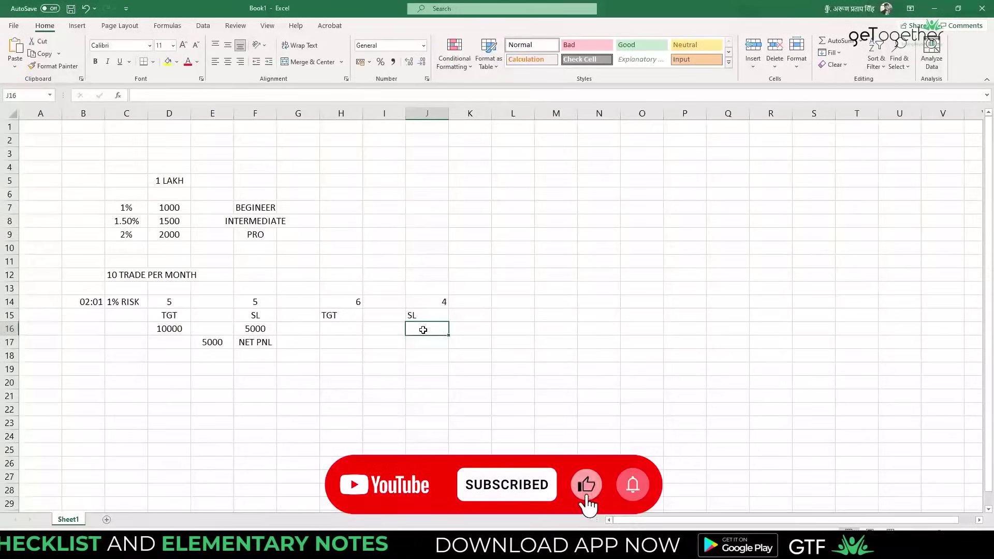
text(4000)
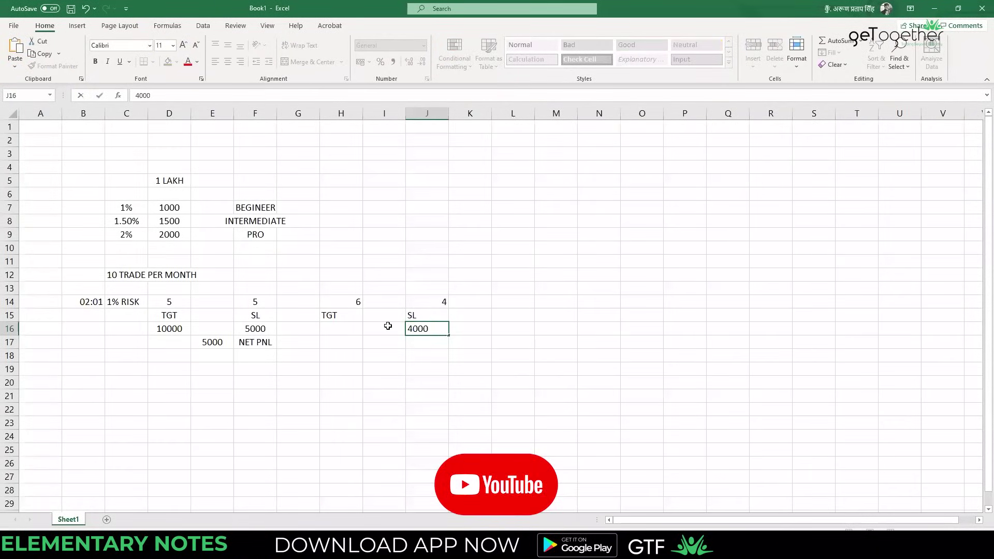
click(336, 328)
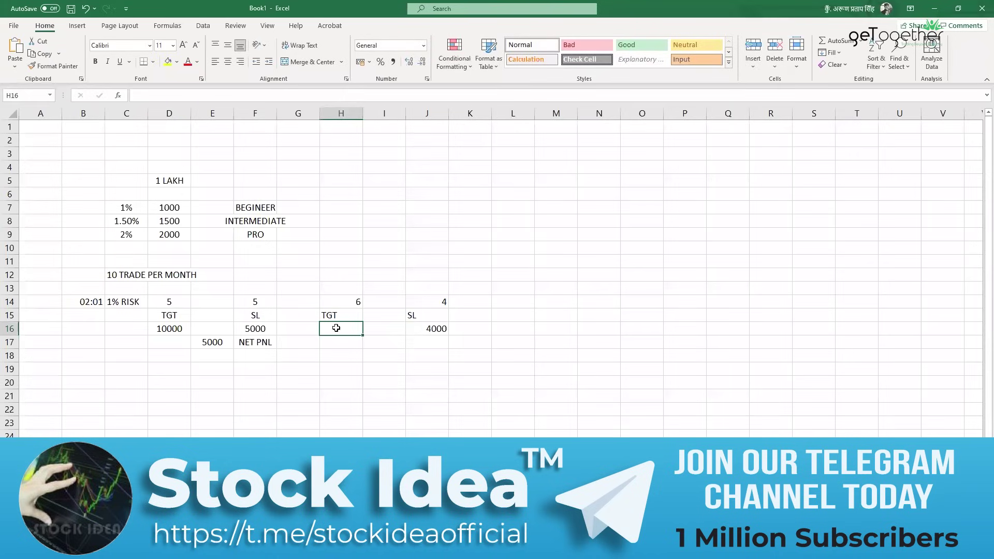
text(12000)
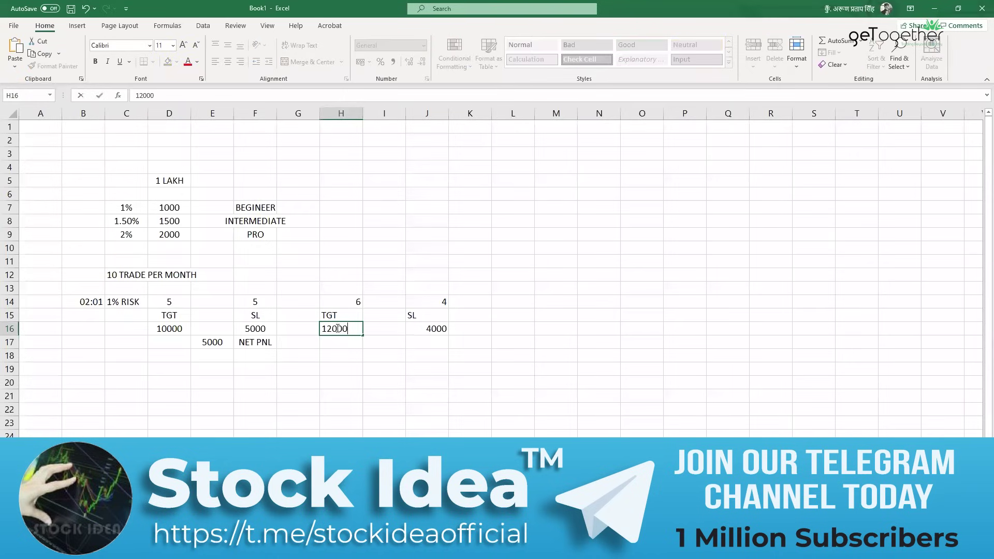
Enter 8000 in cell I17 and label it NET PNL in J17.
click(376, 343)
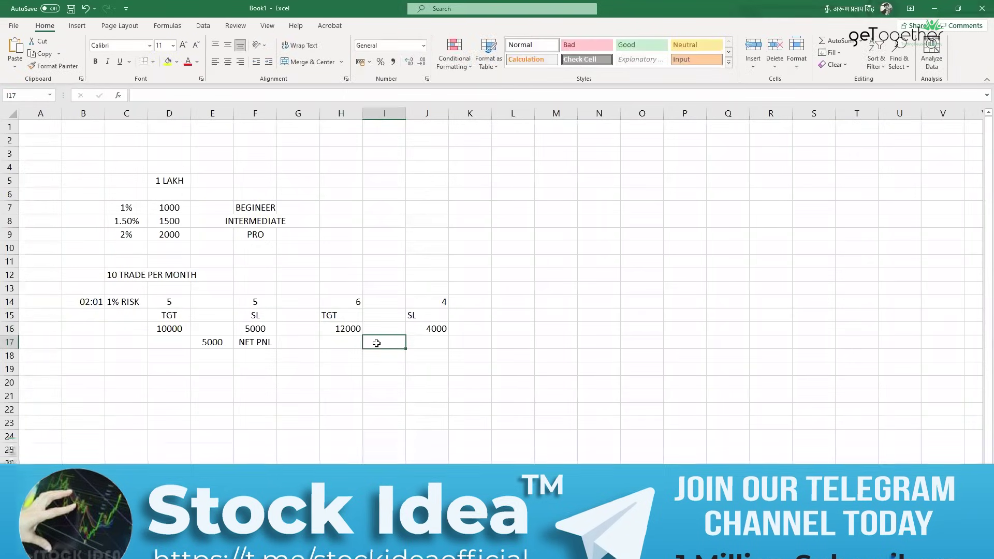
text(8000)
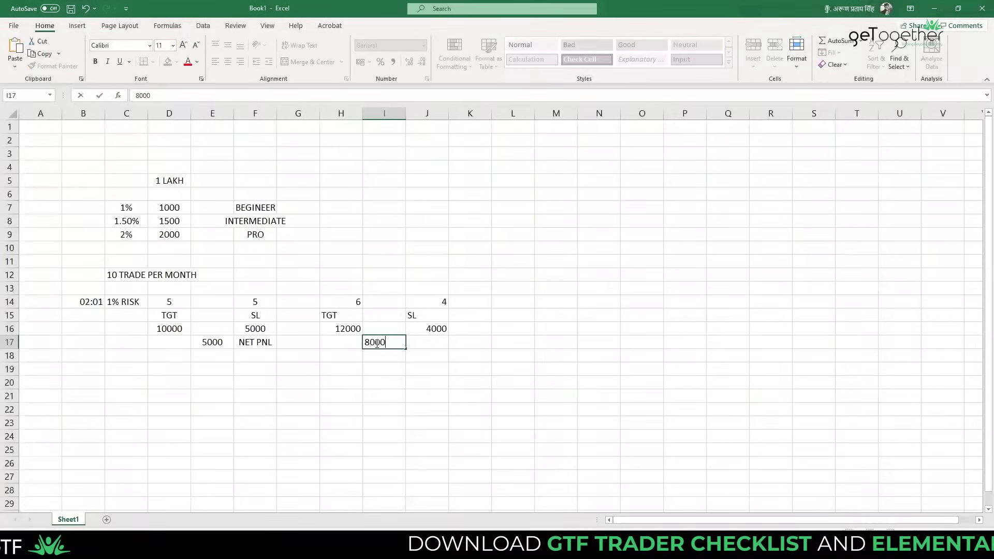
click(423, 342)
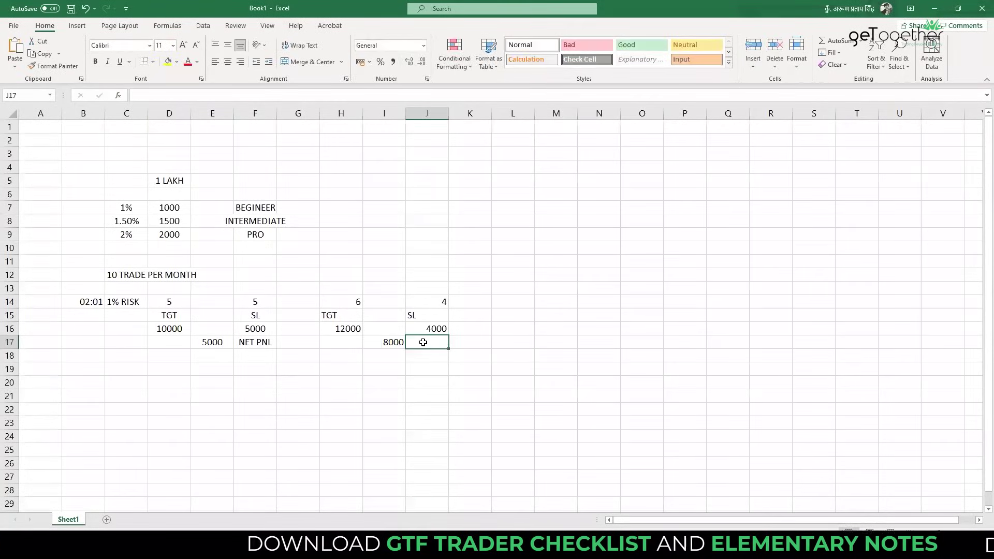
text(NET PNL)
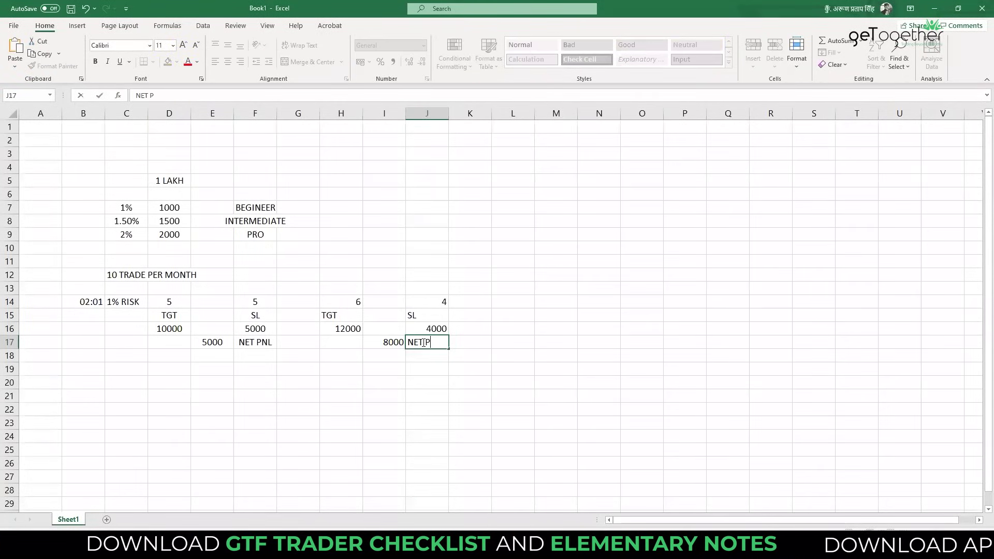
click(448, 334)
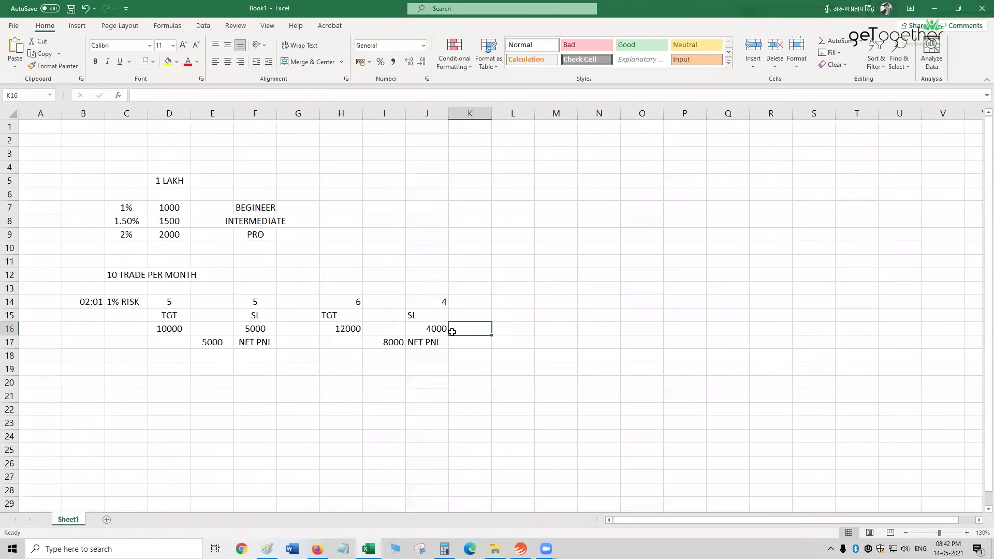
Copy the "10 TRADE PER MONTH" heading from C12 to H12 above the second scenario.
click(114, 277)
key(ctrl+c)
click(342, 269)
key(ctrl+v)
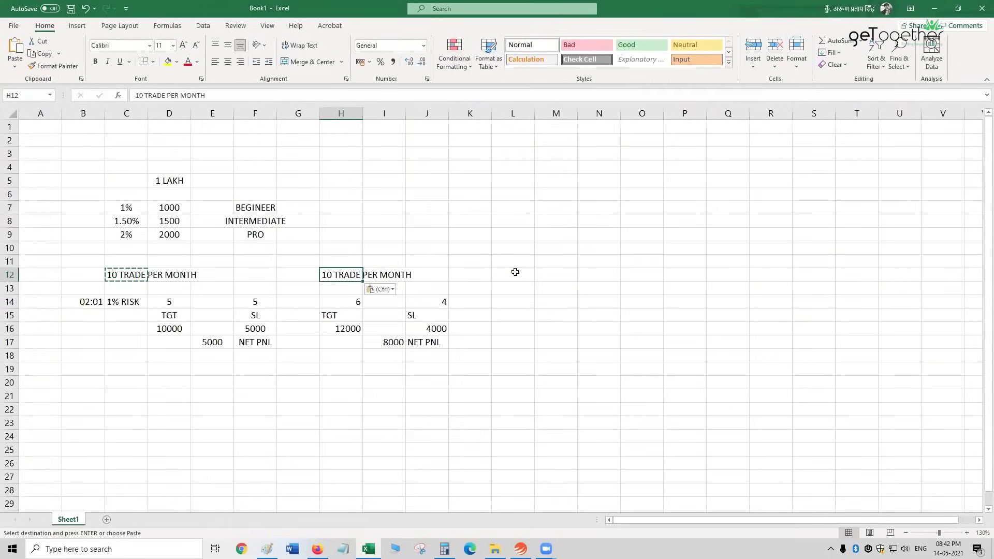
Paste the copied "10 TRADE PER MONTH" heading into L12 for a third scenario.
click(515, 271)
key(ctrl+v)
click(534, 327)
Enter the third scenario's trade counts, 7 in L14 and 3 in N14.
click(519, 305)
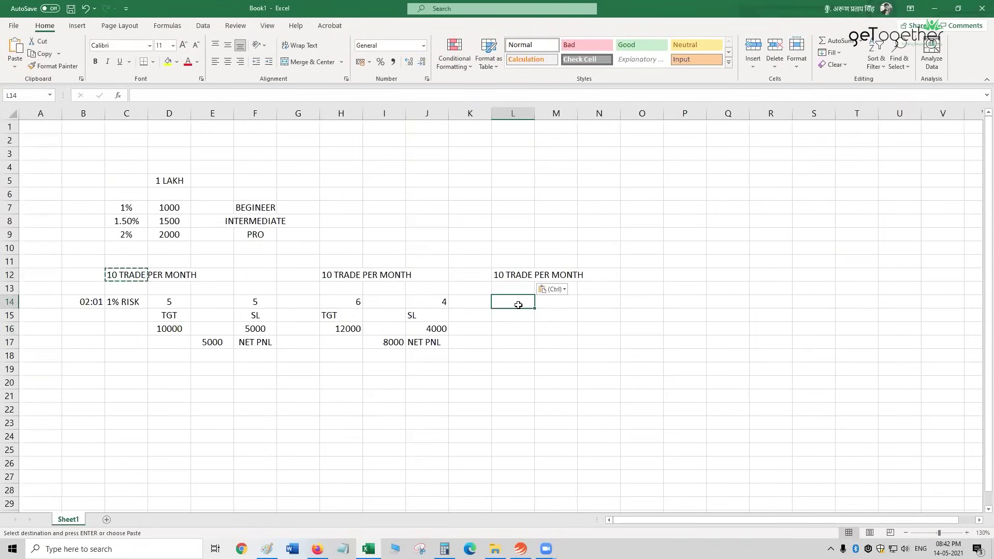
text(7)
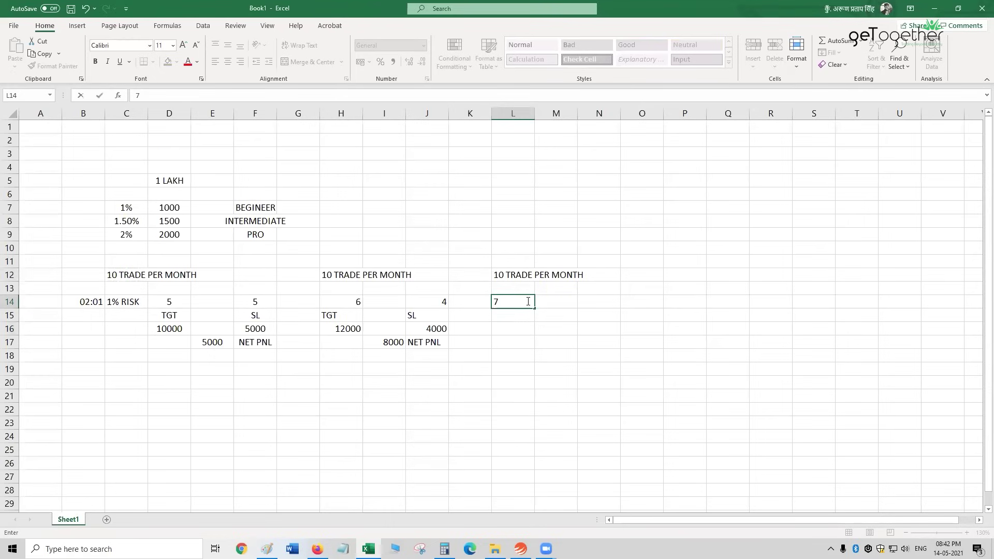
click(595, 309)
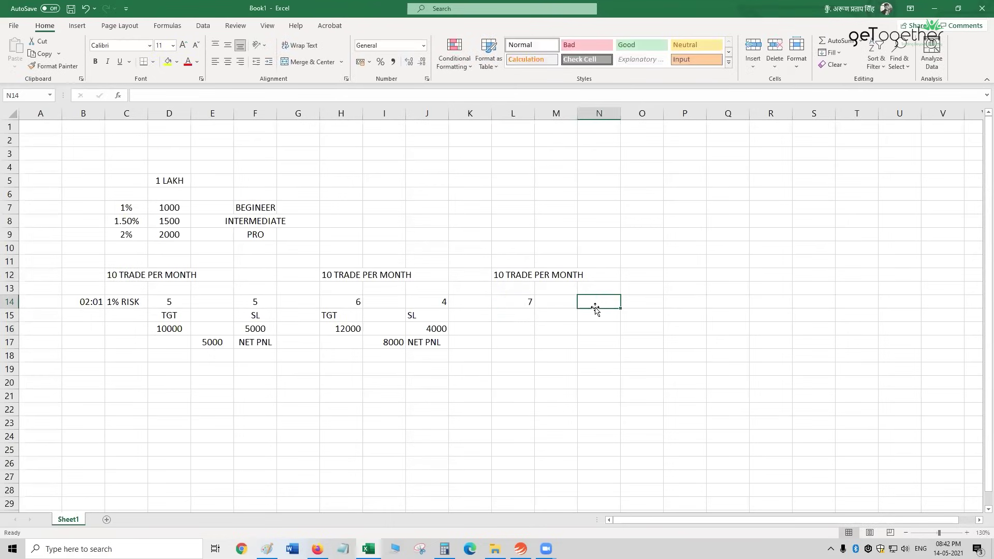
text(3)
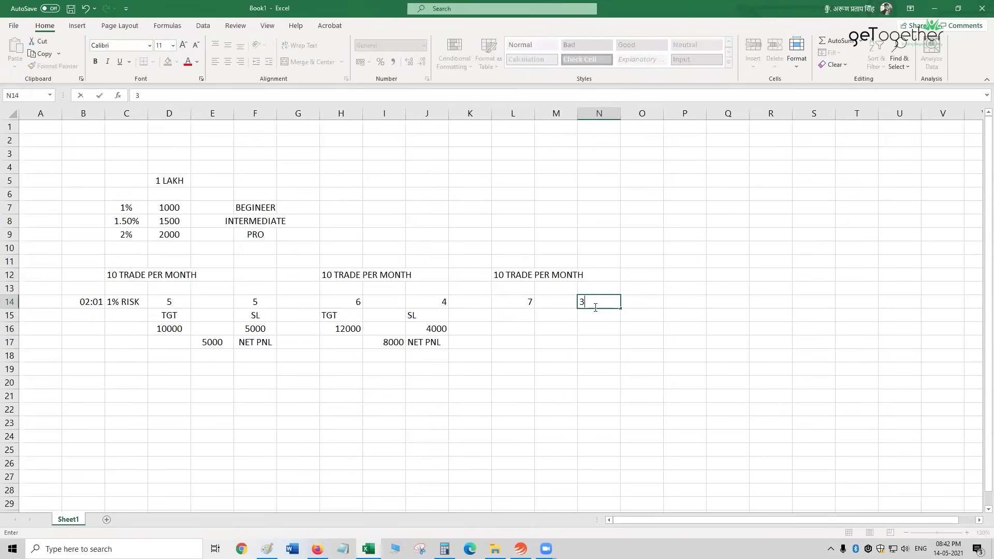
Label the third scenario's trade counts TGT in L15 and SL in N15.
click(509, 313)
text(TGT)
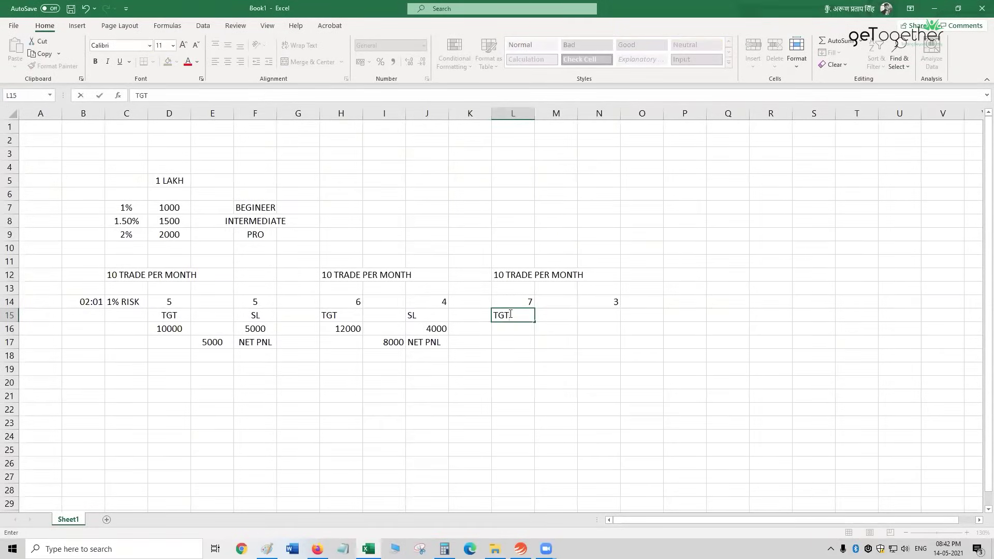
key(Tab)
key(Tab)
text(SL)
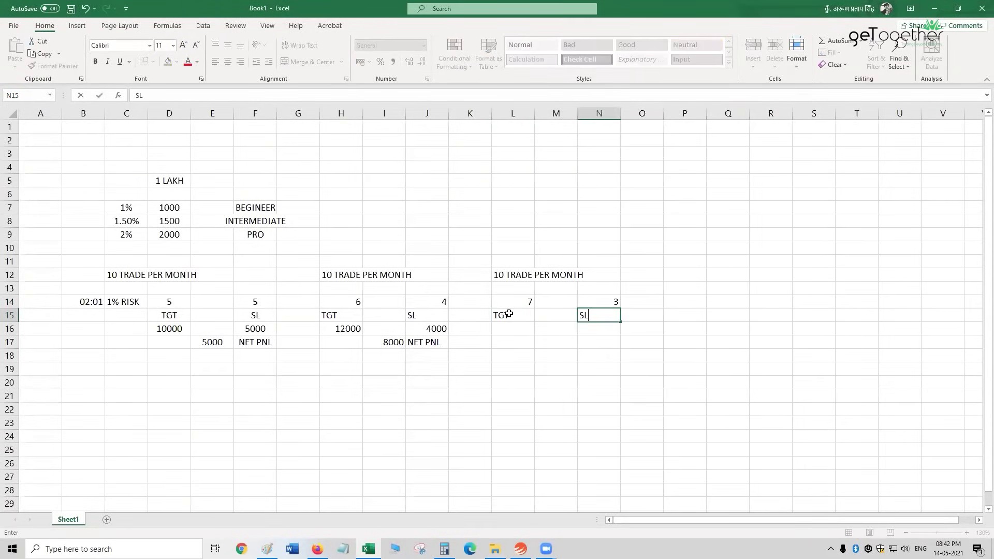
Enter the third scenario's stop-loss amount 3000 in N16 and target amount 14000 in L16.
click(581, 360)
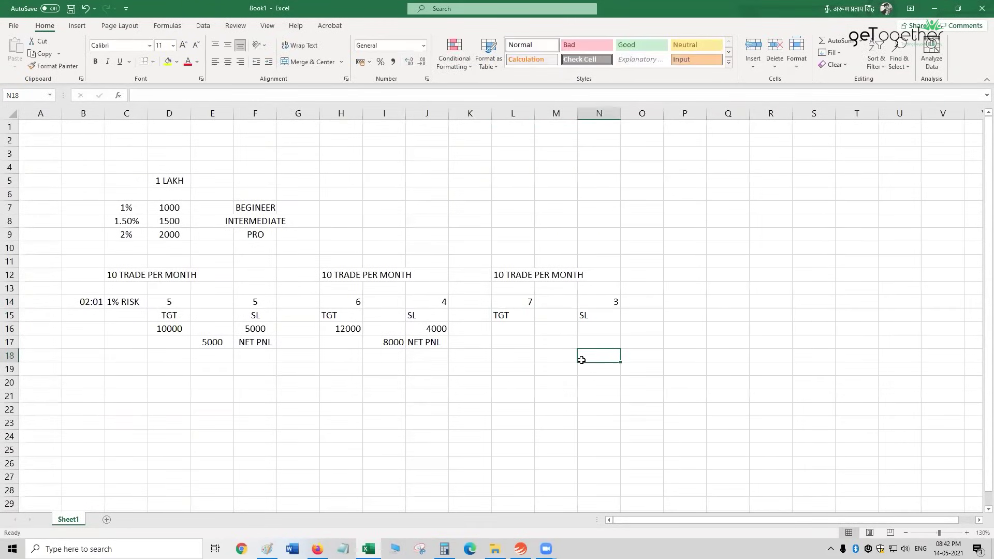
click(584, 332)
text(3000)
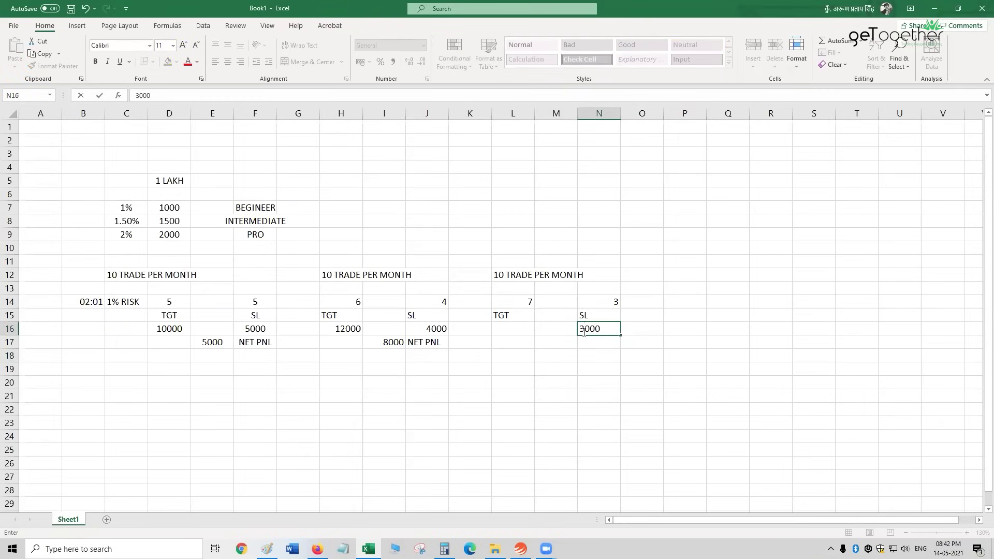
click(515, 329)
text(14000)
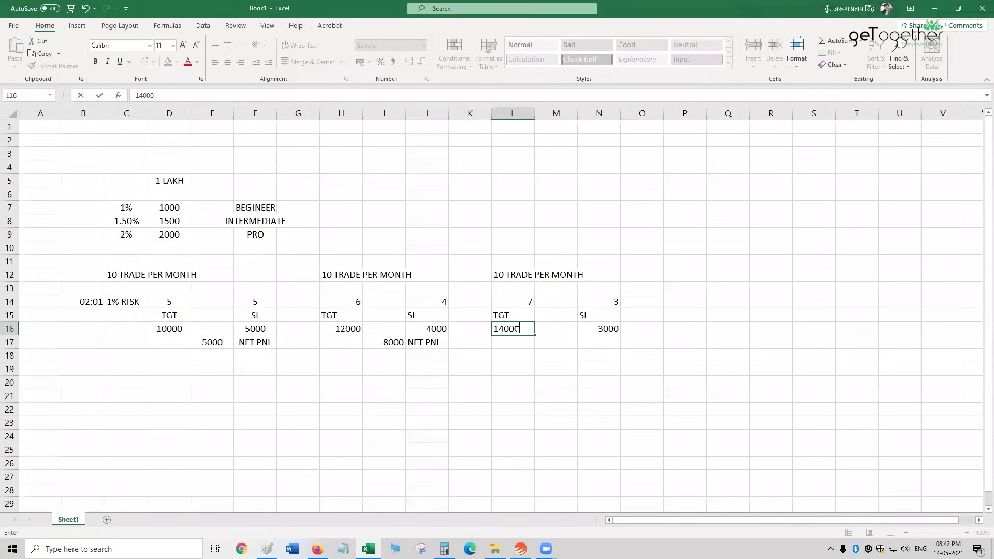
Enter 11000 in cell M17 and label it NET PNL in N17.
click(552, 340)
text(1100)
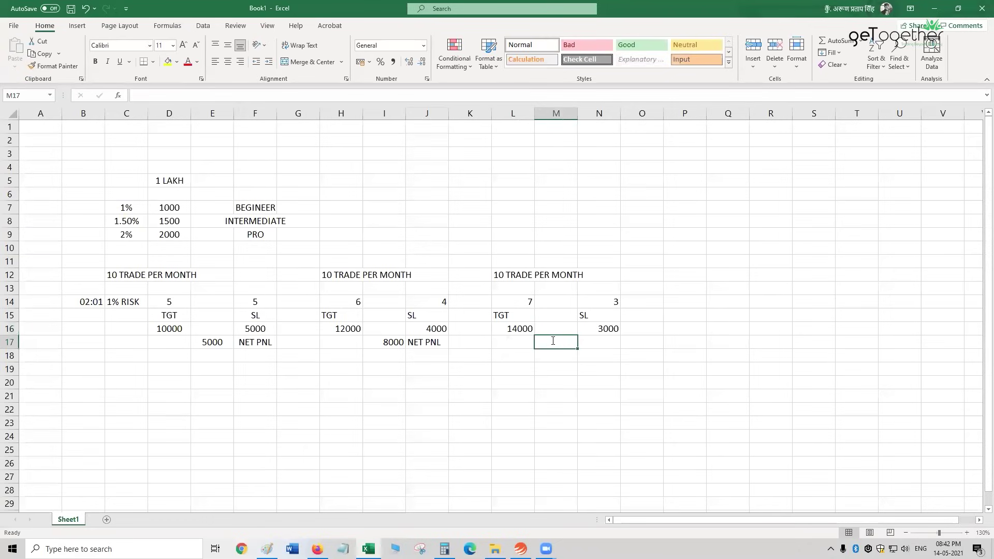
text(0)
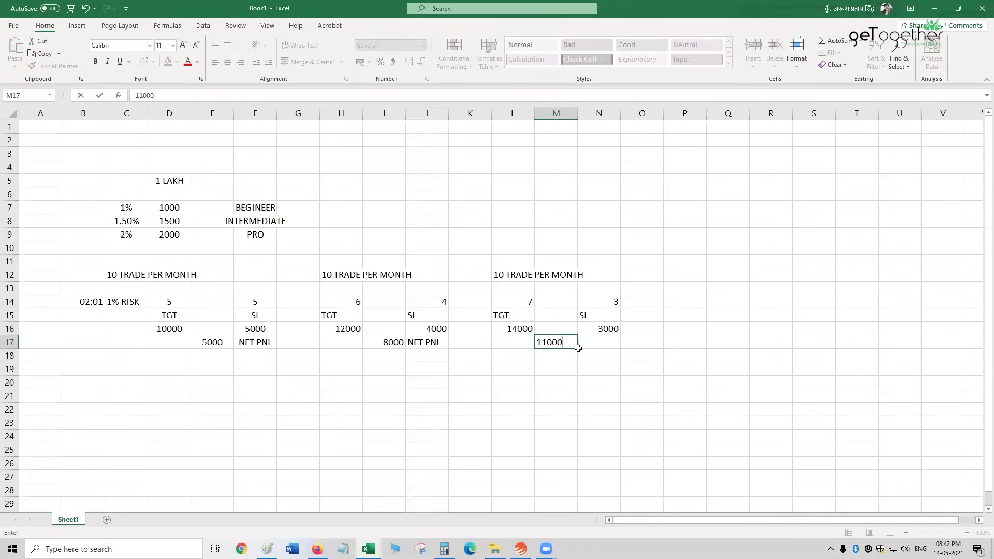
click(600, 342)
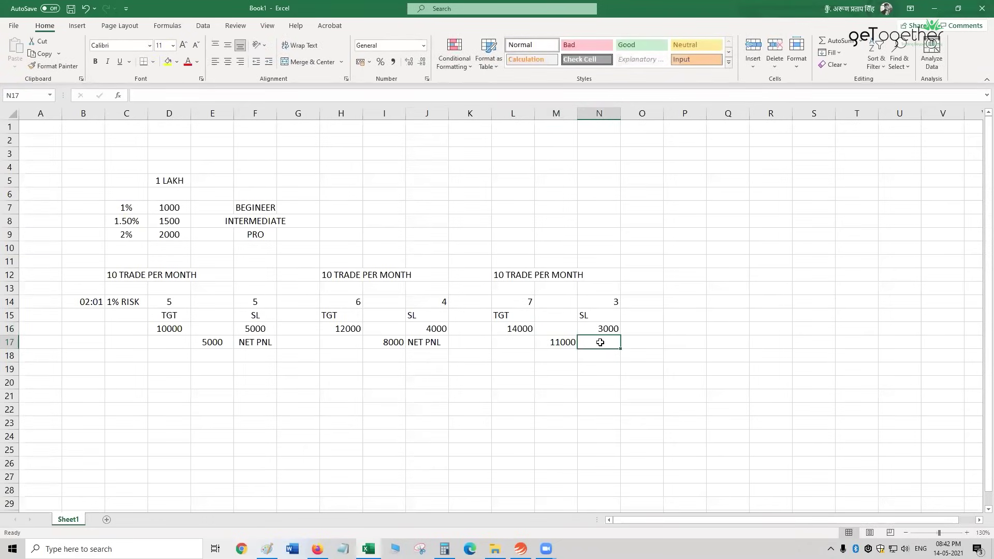
text(NET )
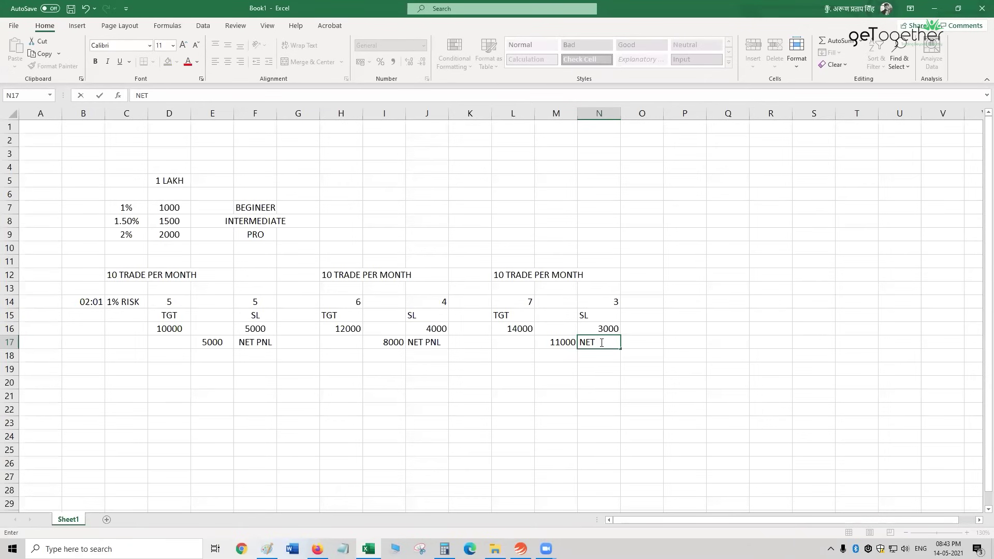
text(PNL)
click(358, 341)
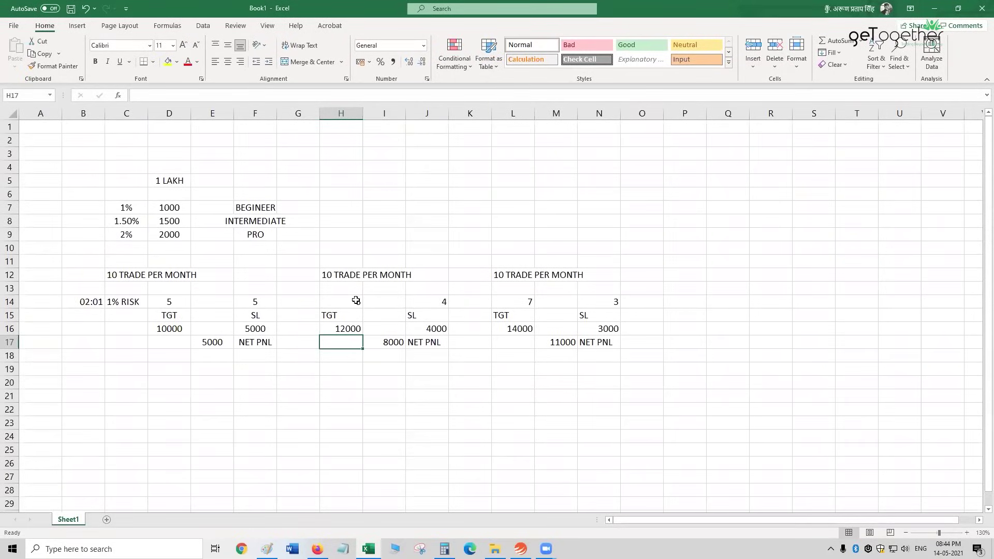
click(323, 301)
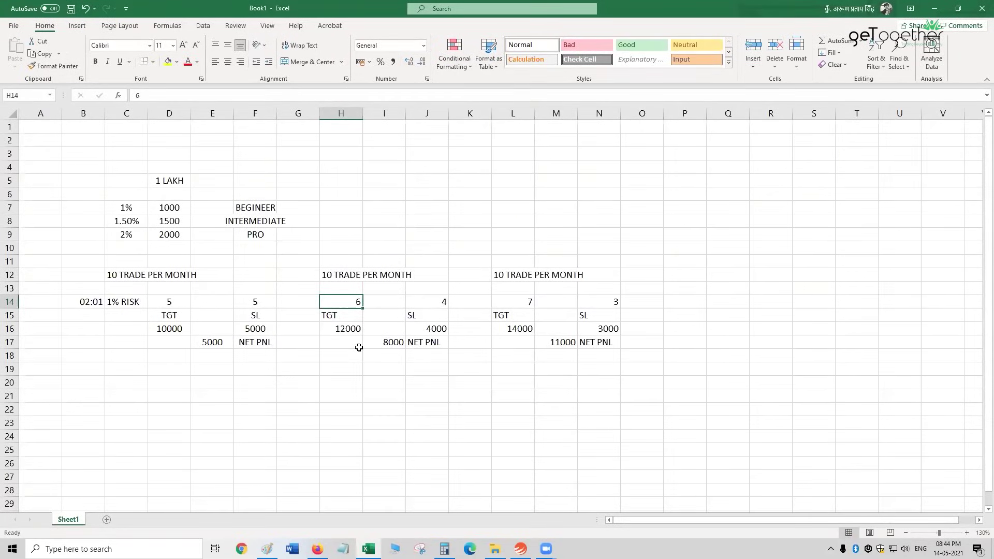
click(310, 357)
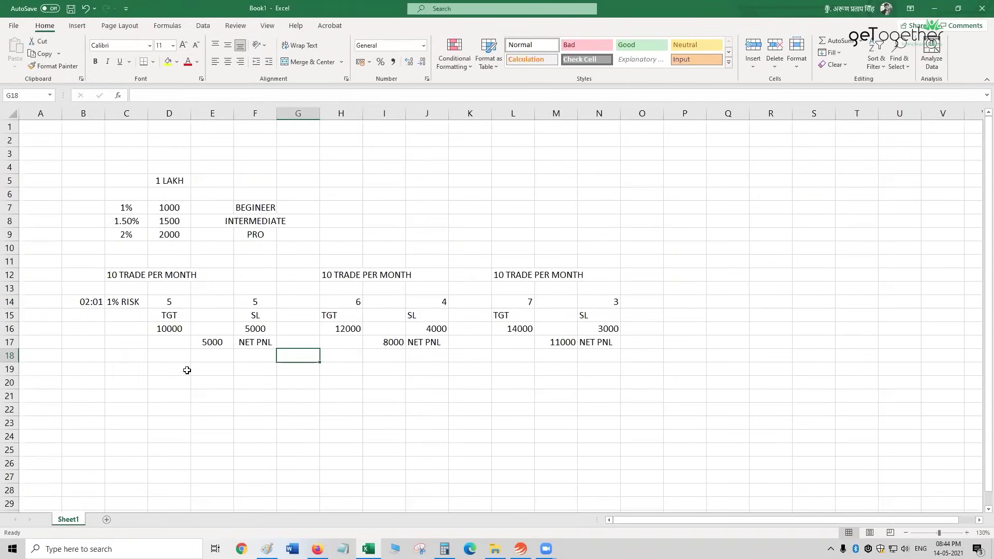
Copy the 02:01 ratio from B14 to B20 and label the new row "2 % RISK" in C20.
click(83, 302)
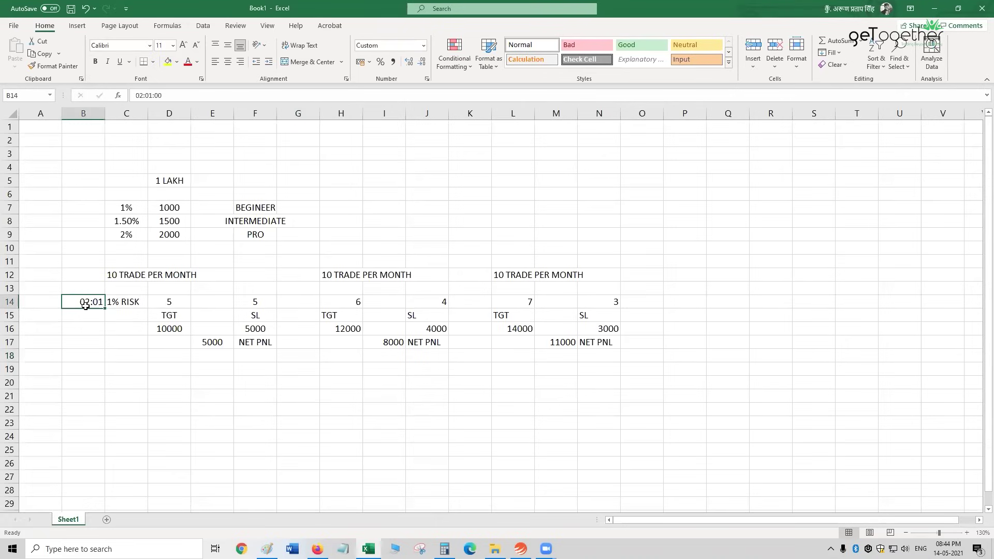
key(ctrl+c)
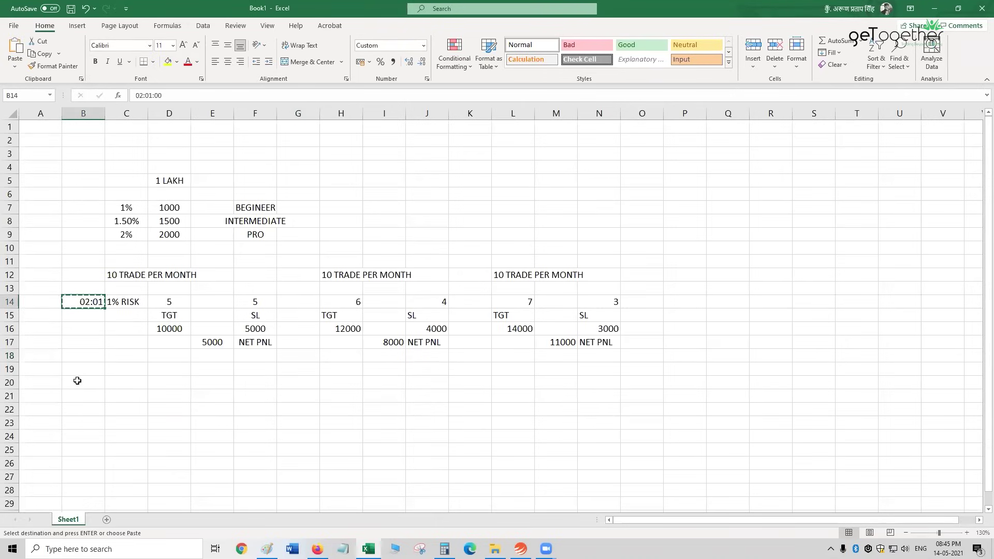
click(75, 381)
key(ctrl+v)
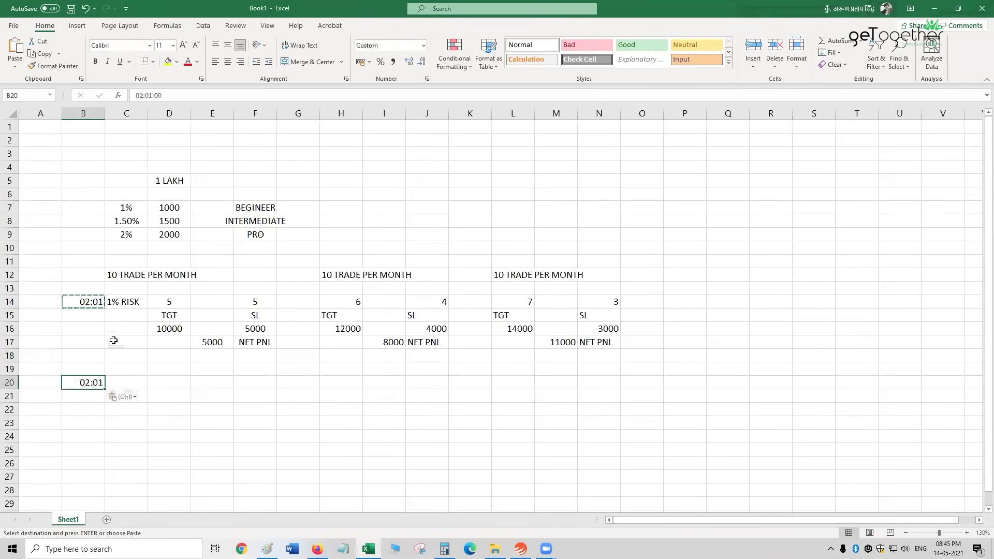
click(123, 304)
key(Escape)
double_click(133, 381)
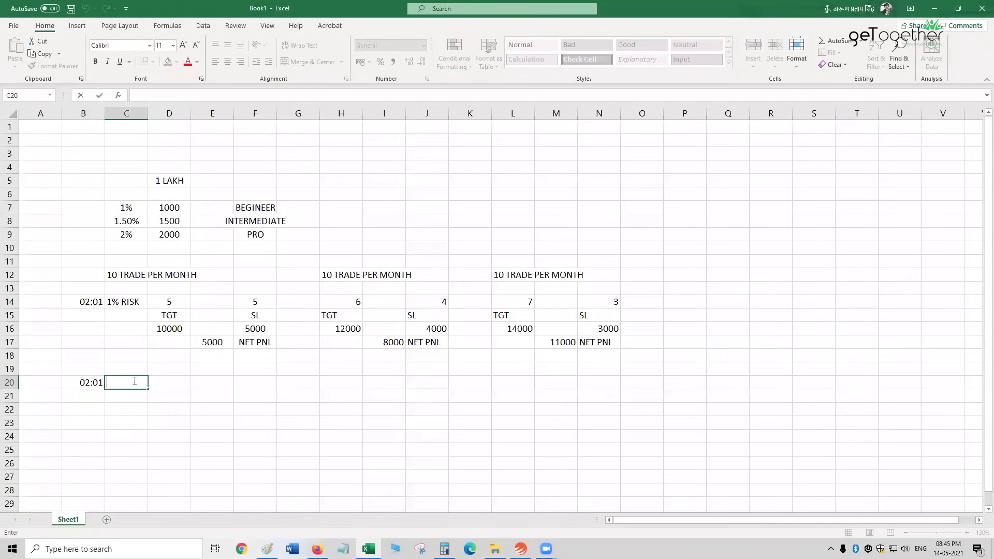
text(2 % RISK)
click(238, 379)
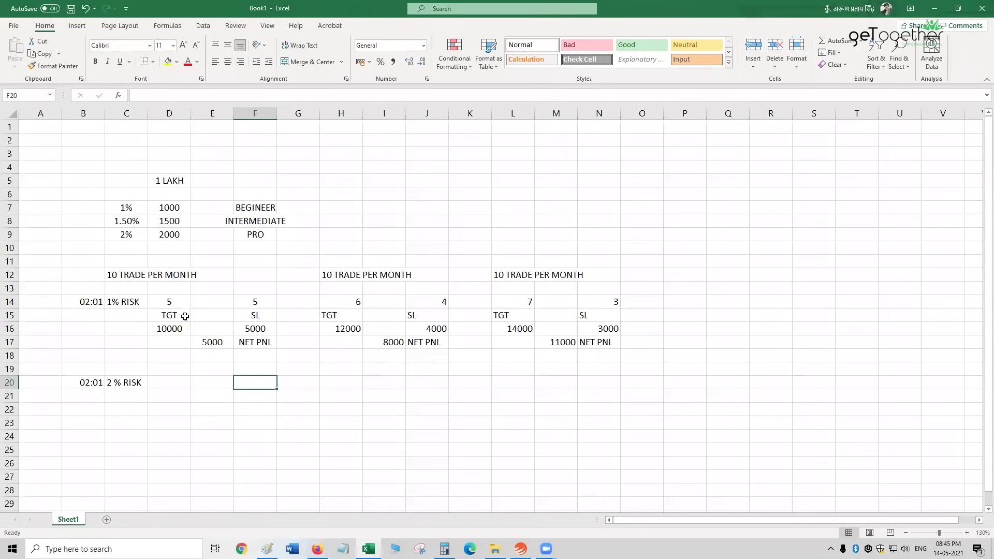
Center the contents of the second and third scenarios in H14:N17.
drag(167, 301, 586, 316)
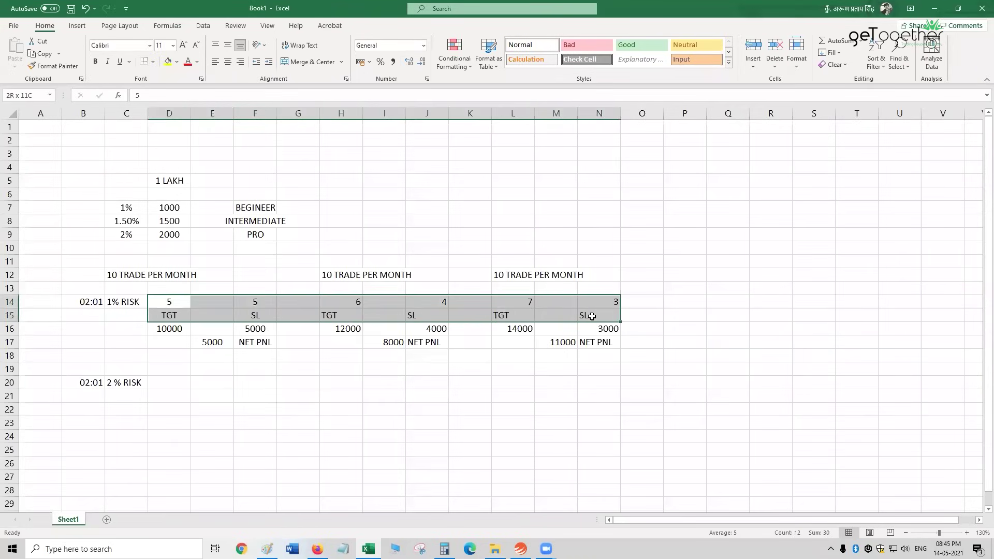
click(552, 364)
drag(353, 306, 606, 346)
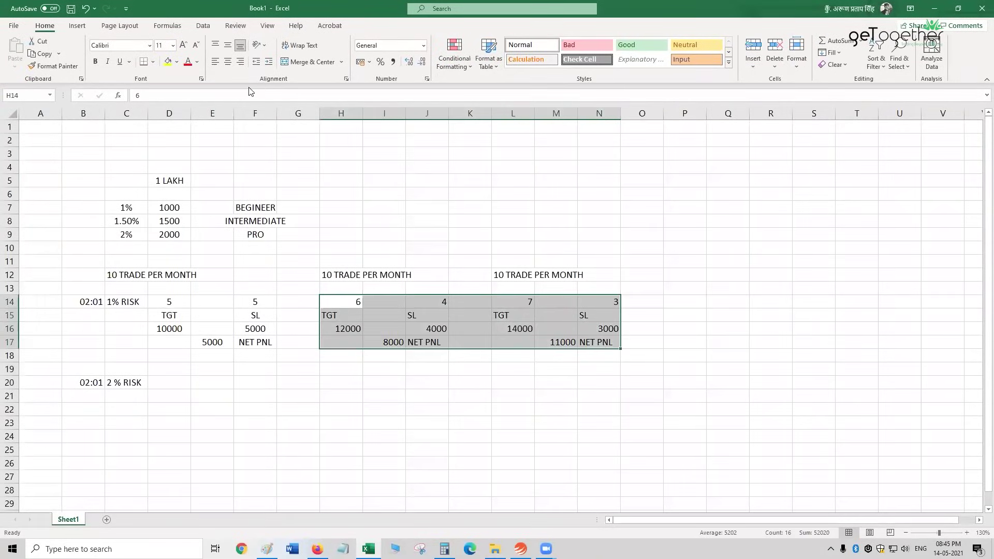
click(228, 61)
click(391, 369)
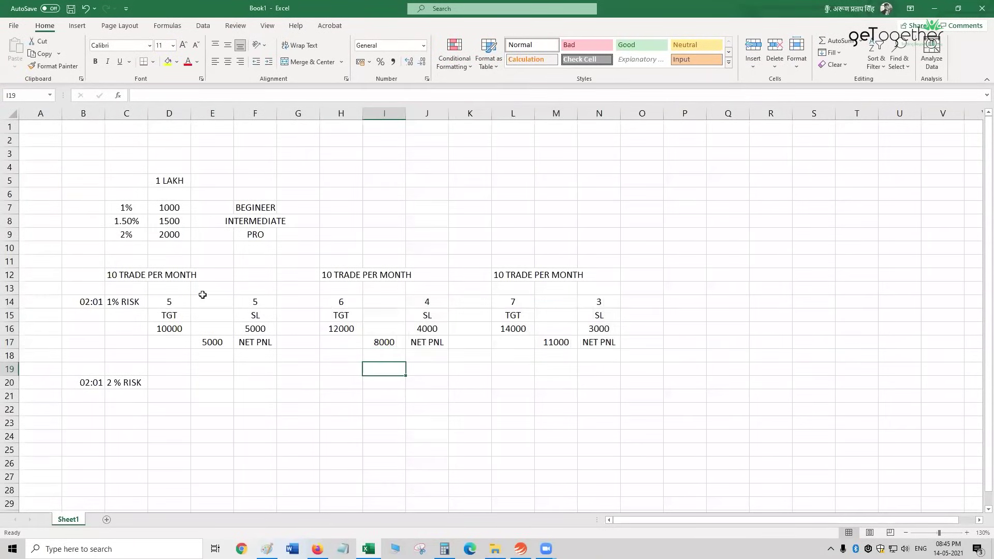
Copy the trade counts and TGT/SL labels in D14:N15 to the 2 % RISK block starting at D20.
drag(168, 301, 595, 317)
key(ctrl+c)
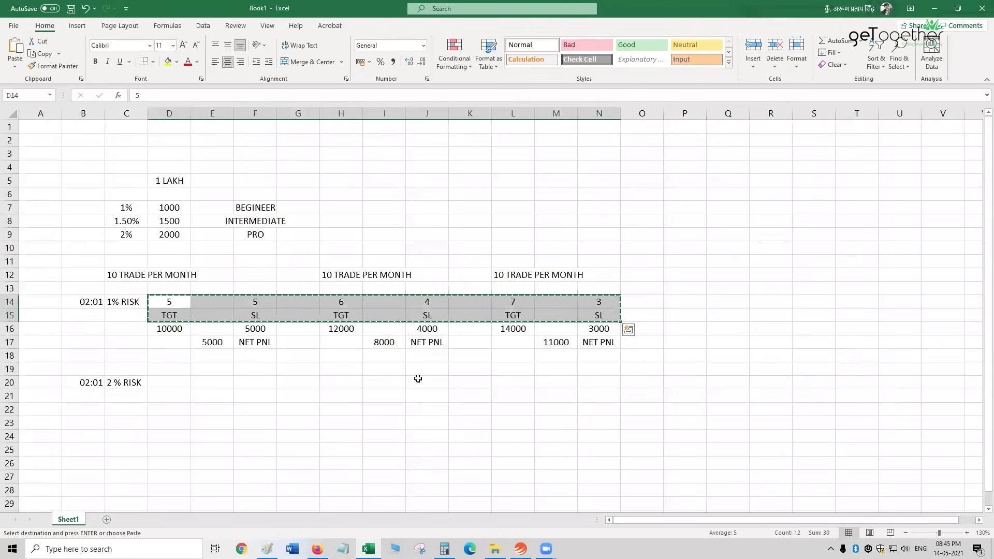
click(174, 381)
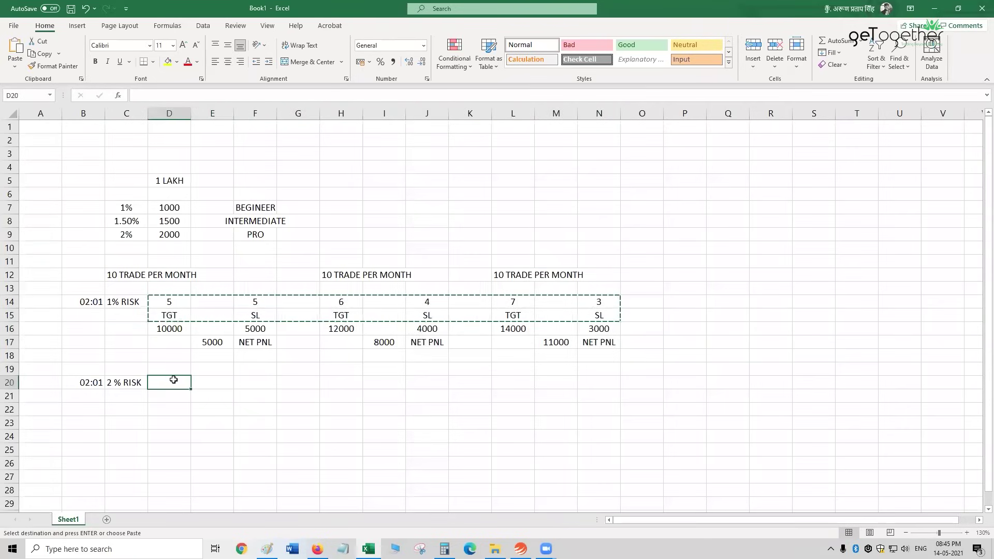
key(ctrl+v)
click(195, 360)
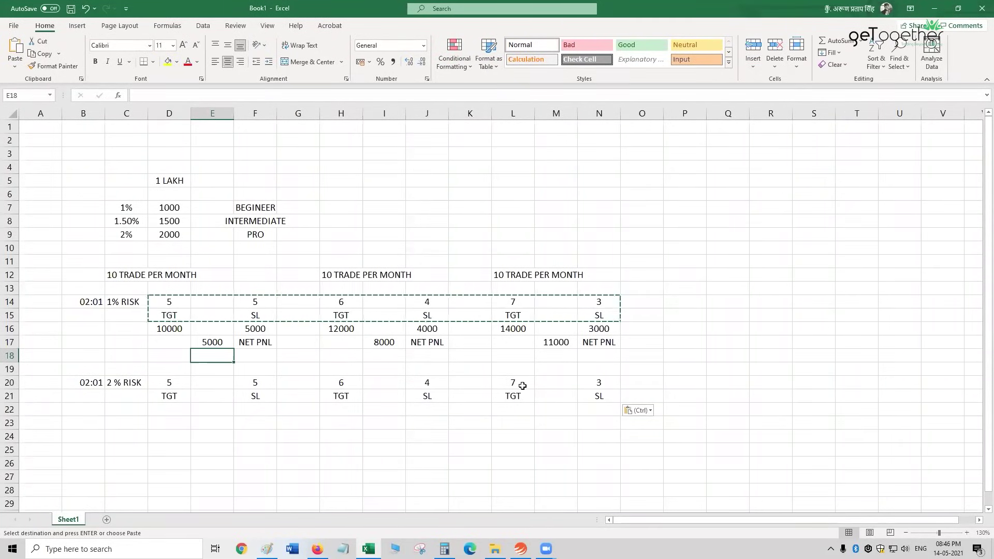
Enter the stop-loss amounts 5000 in F22, 4000 in J22 and 3000 in N22 for the 2 % RISK block.
click(256, 411)
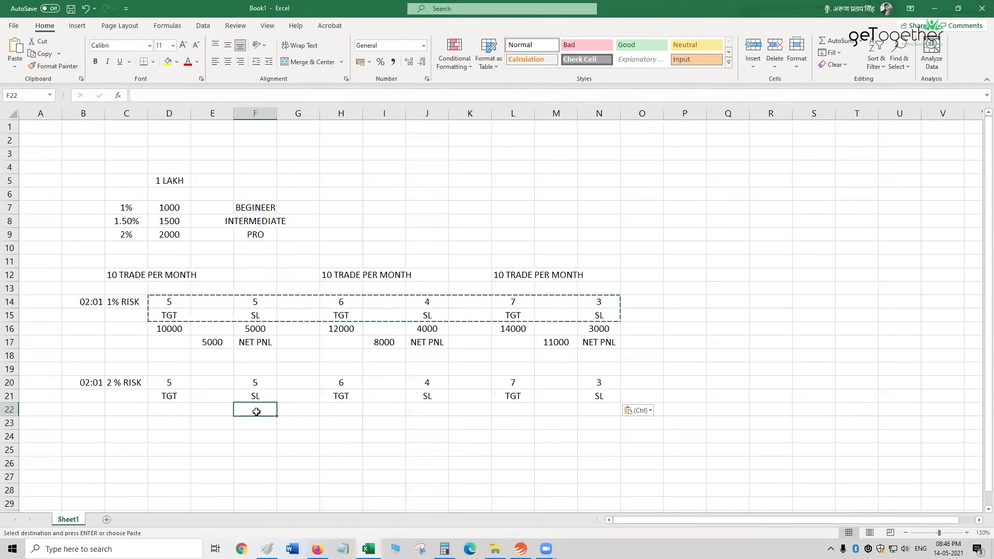
text(5000)
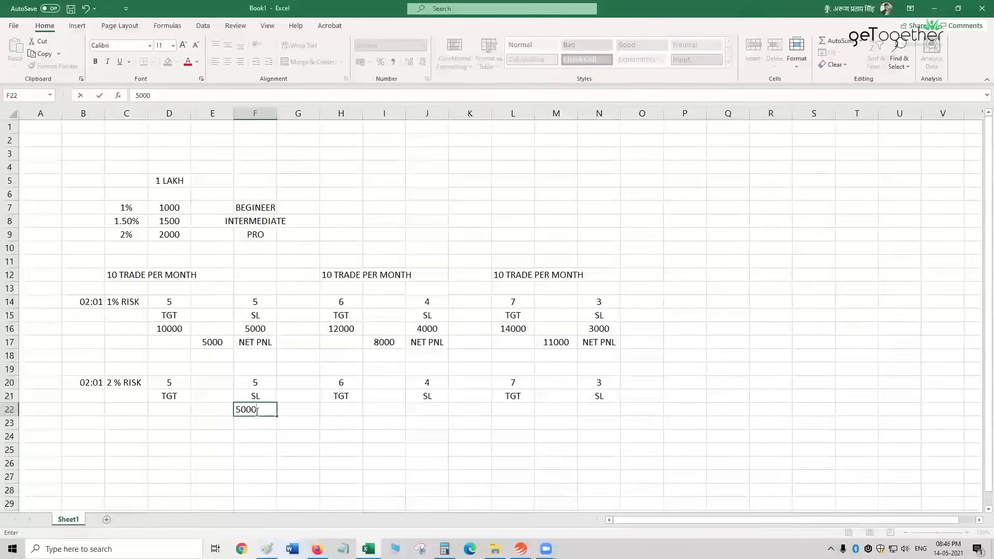
click(415, 409)
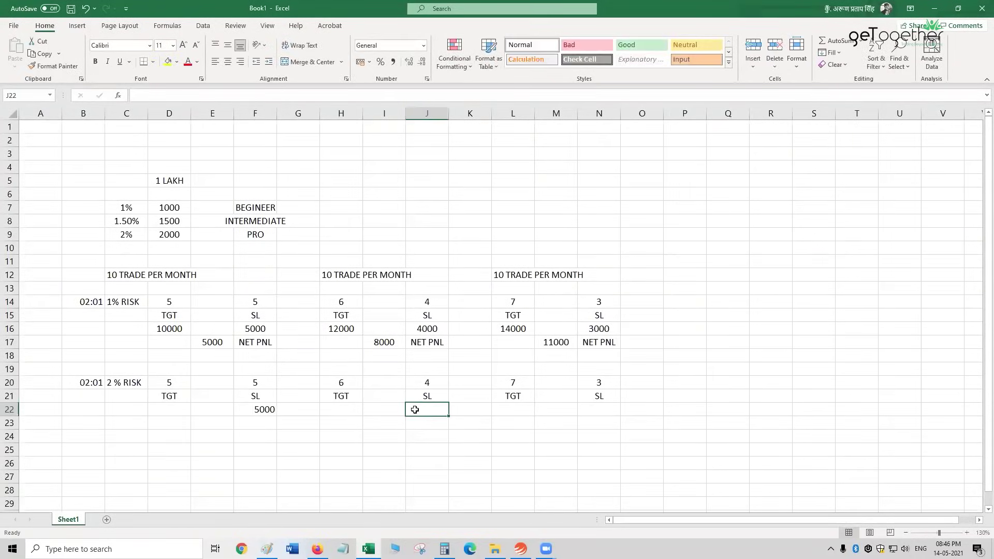
text(4000)
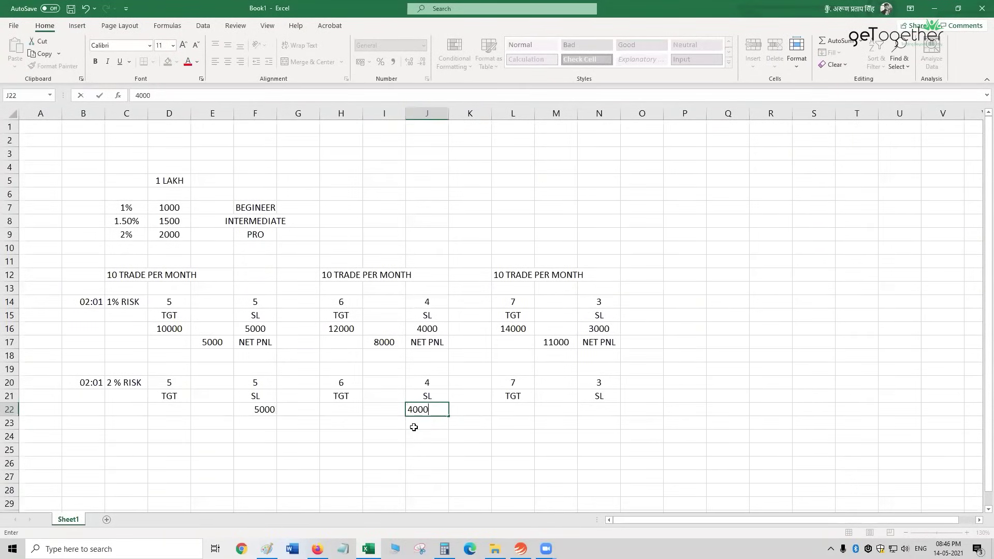
click(413, 427)
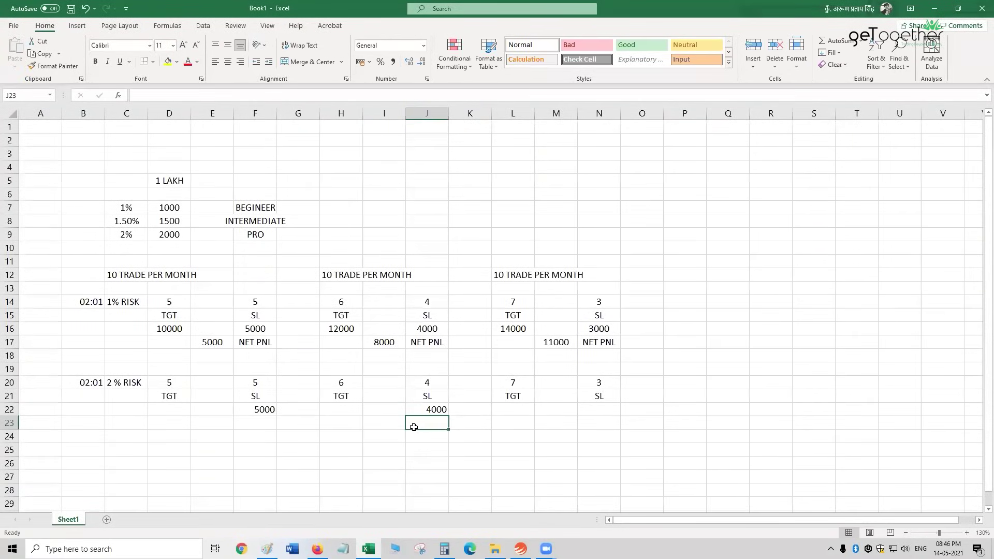
click(608, 407)
text(3000)
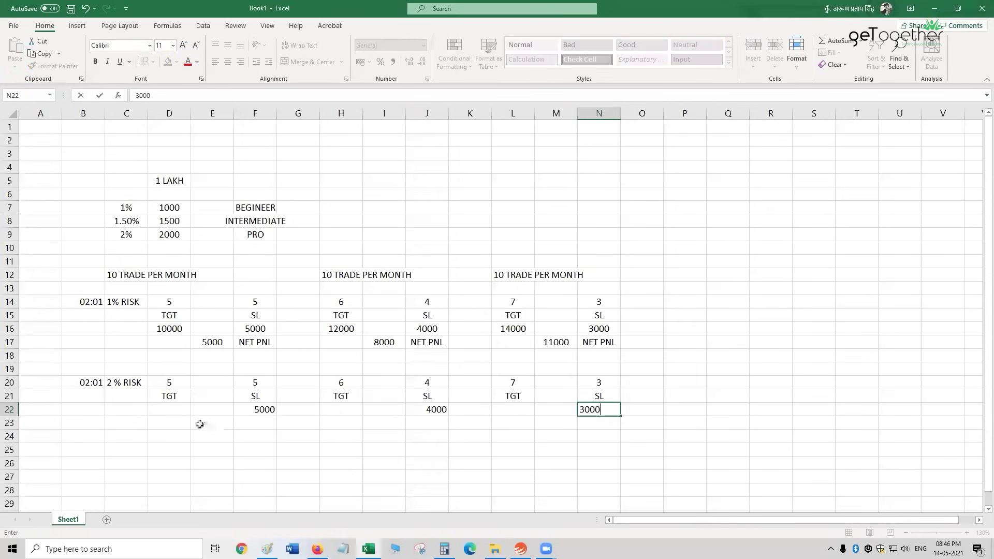
click(165, 410)
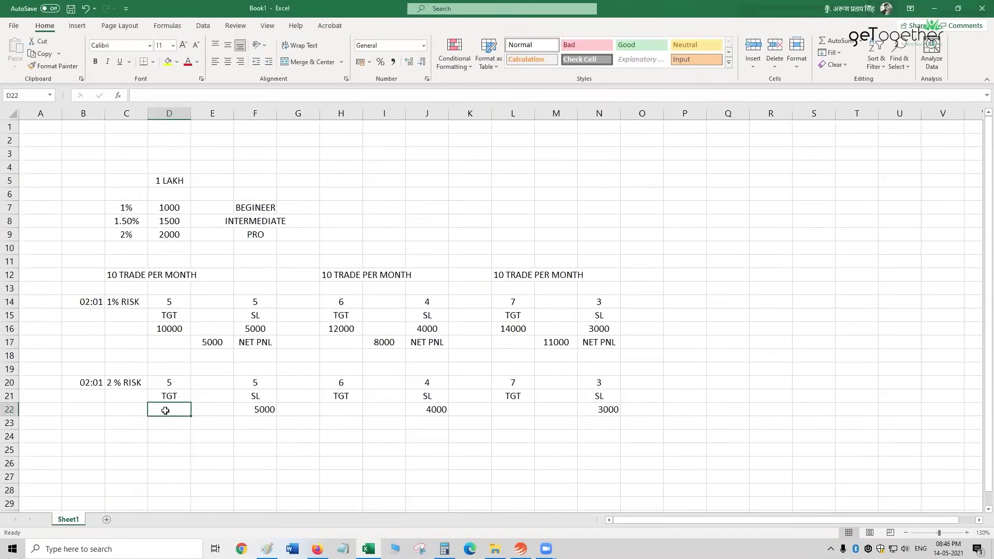
click(249, 409)
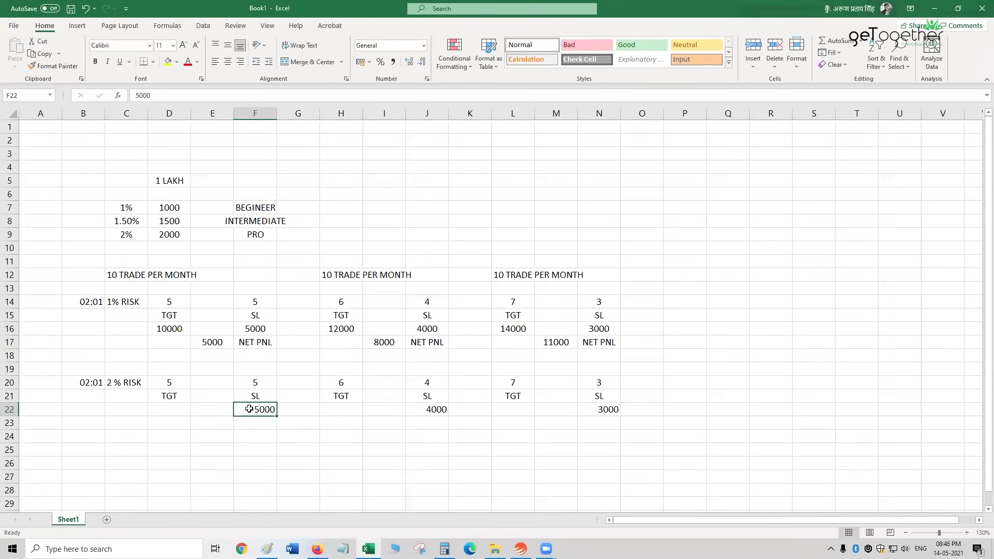
Change the stop-loss amounts of the 2 % RISK block to 10000 in F22, 8000 in J22 and 6000 in N22.
text(1000)
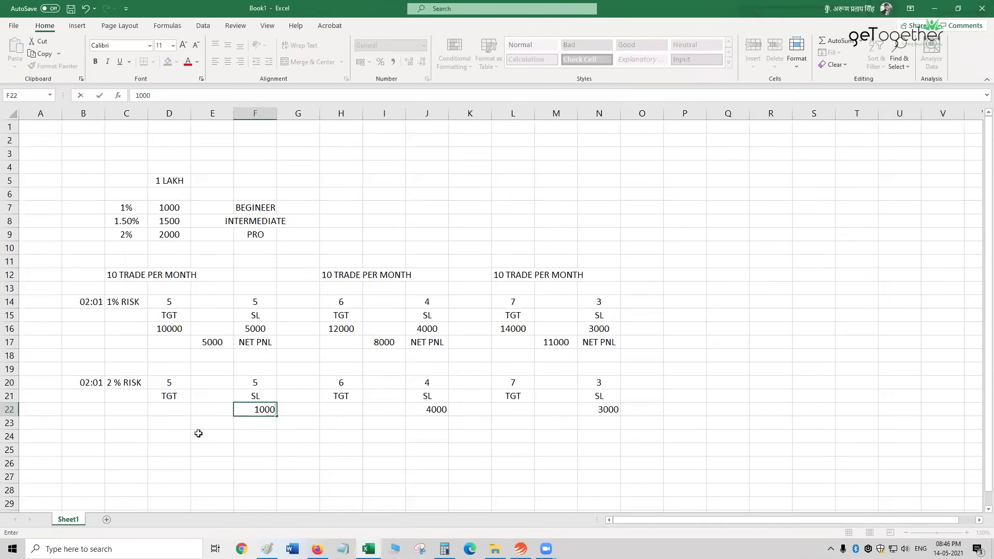
text(0)
click(424, 409)
text(1000)
key(BackSpace)
key(BackSpace)
key(BackSpace)
key(BackSpace)
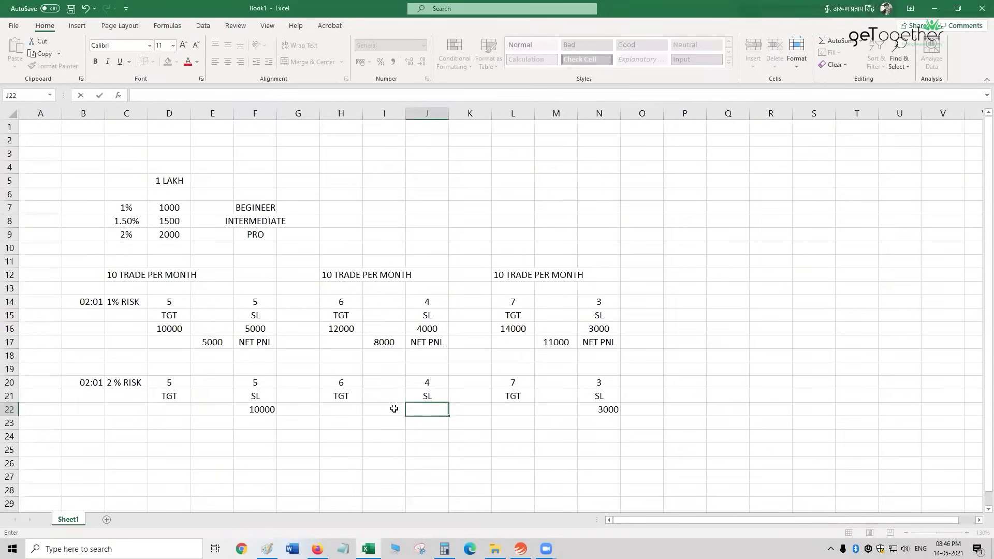
text(8000)
click(585, 406)
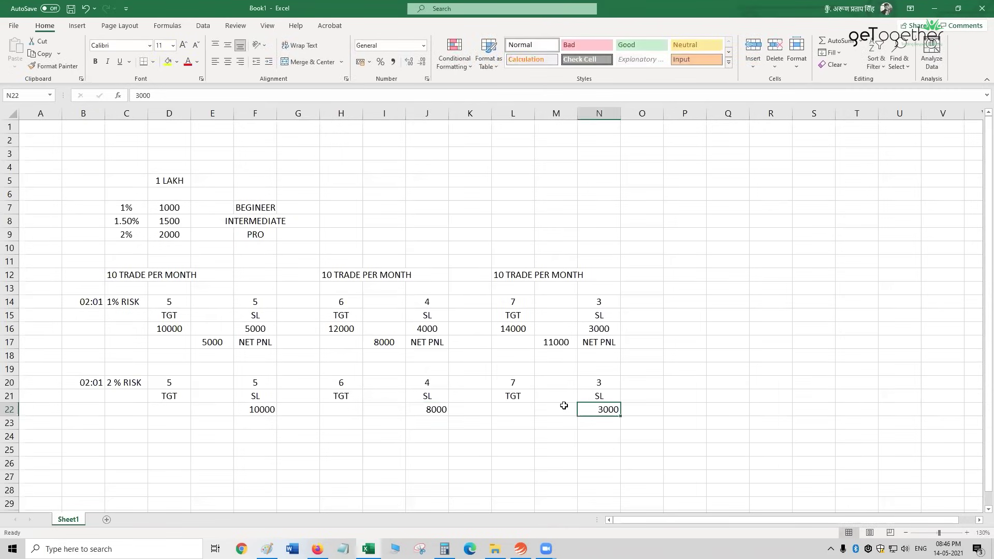
text(6000)
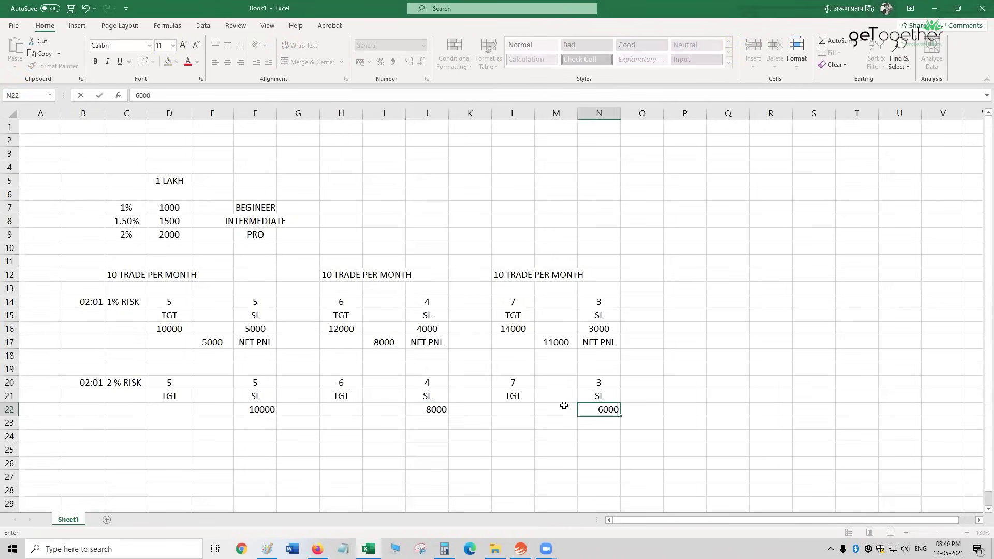
click(497, 440)
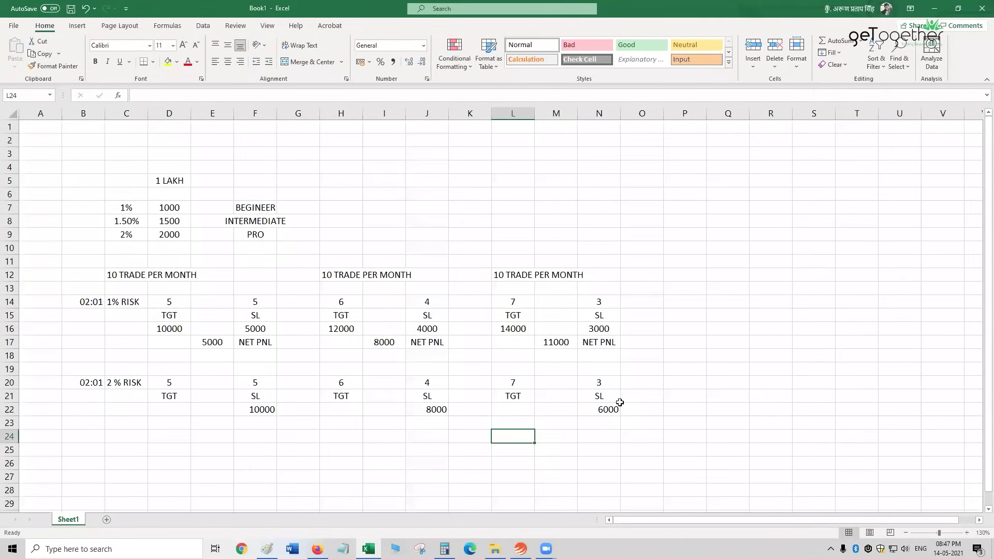
Enter the target amounts 20000 in D22, 24000 in H22 and 28000 in L22 for the 2 % RISK block.
click(255, 439)
click(170, 408)
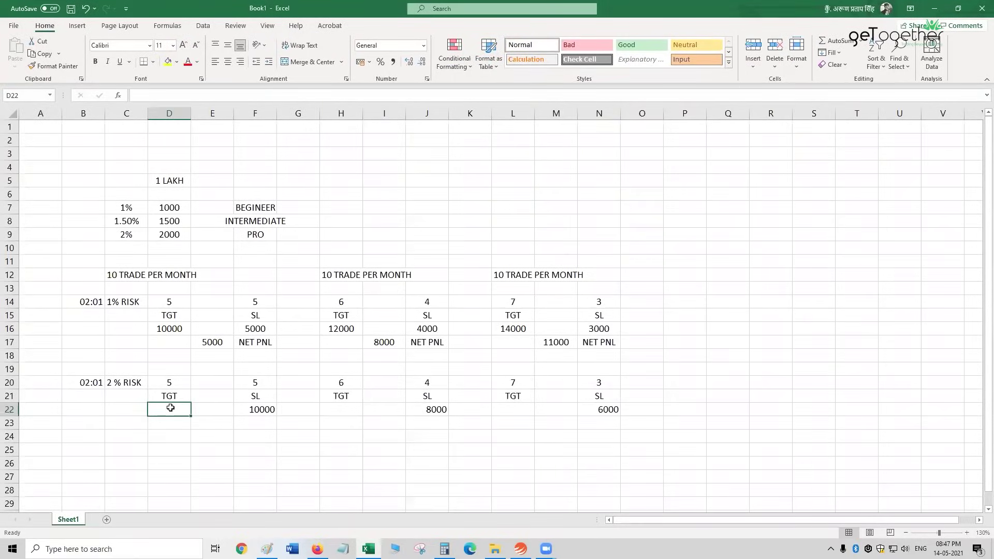
text(20000)
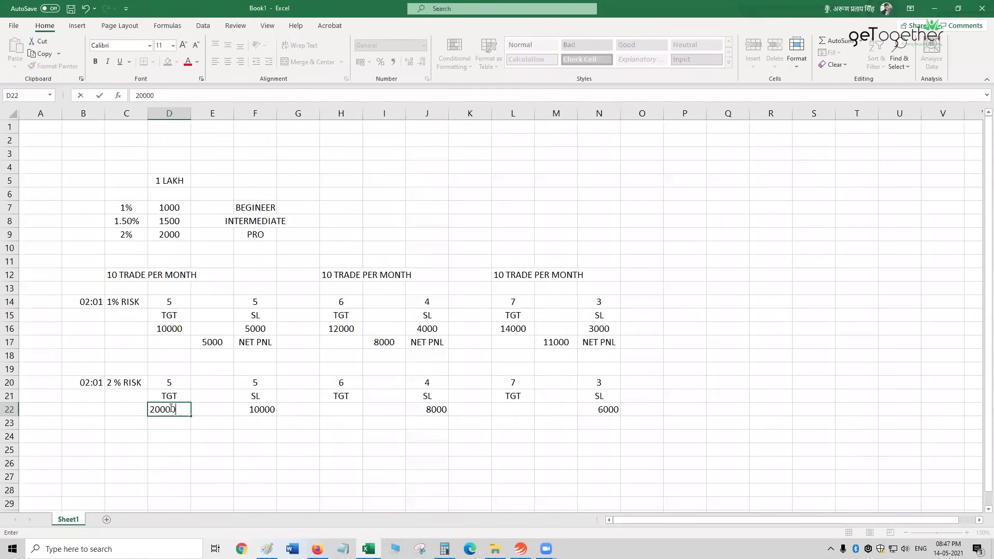
click(178, 437)
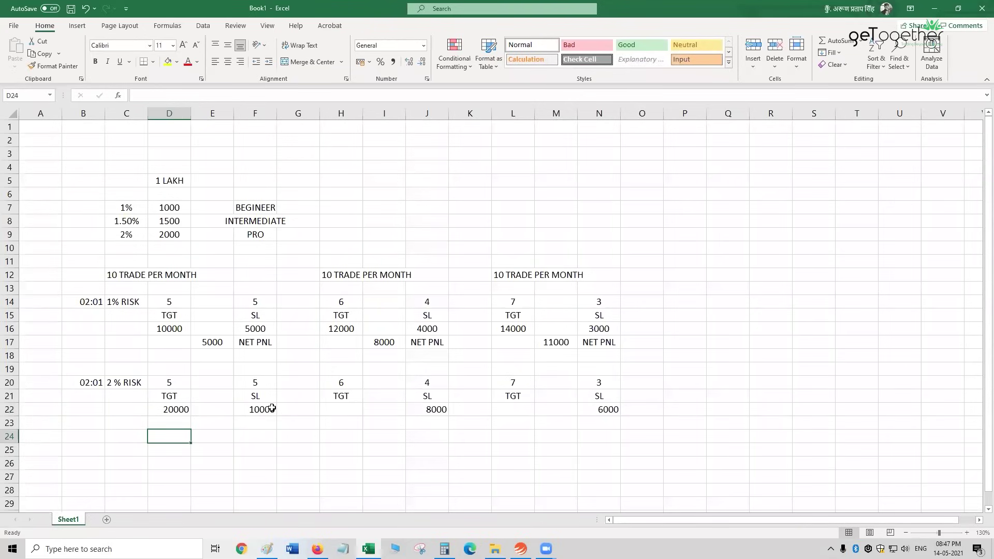
click(424, 410)
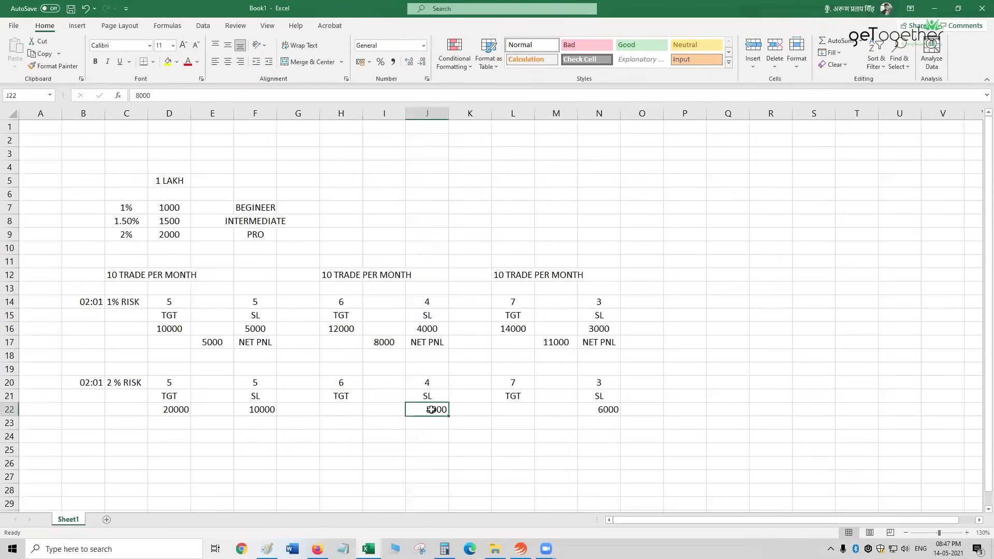
click(349, 409)
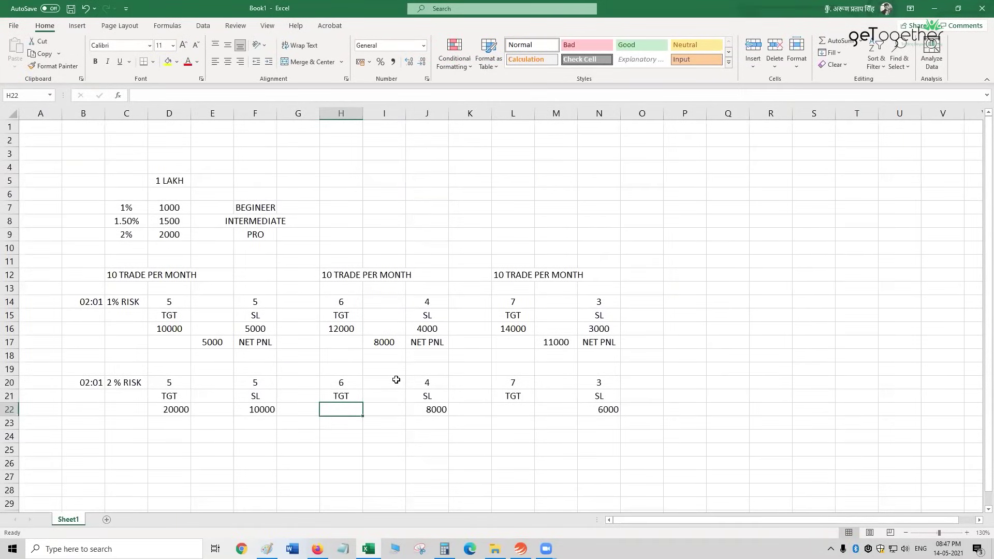
click(434, 407)
click(353, 409)
text(24000)
click(355, 436)
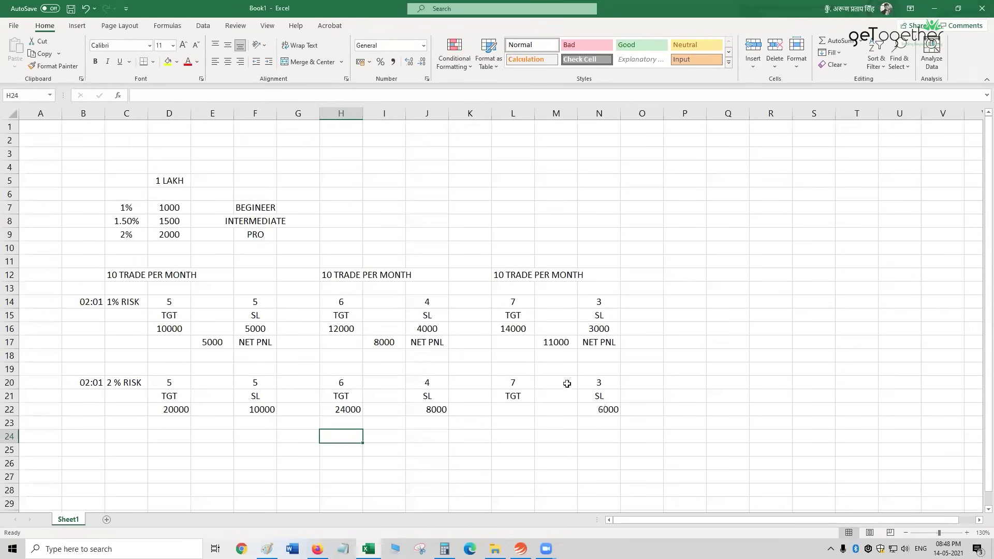
click(513, 409)
text(28000)
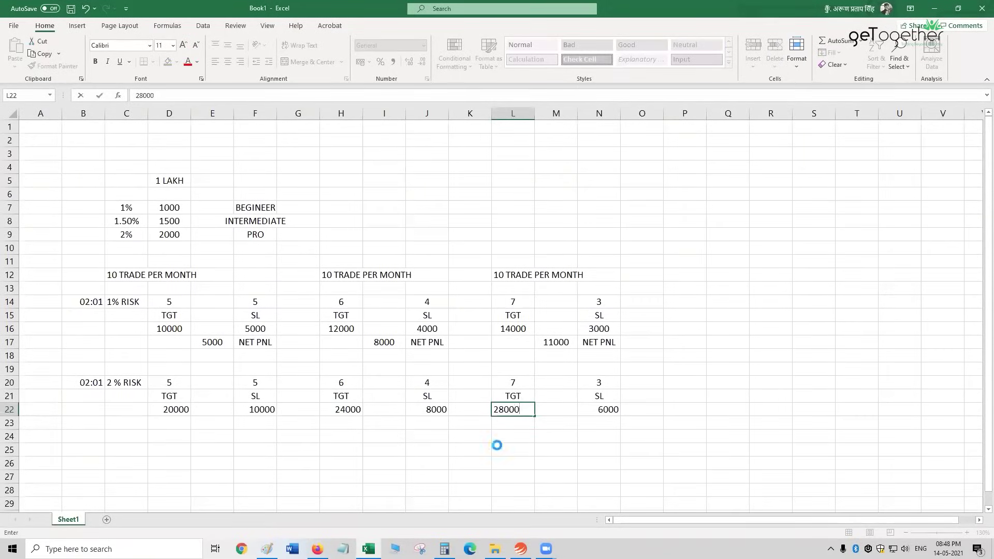
Enter the first 2 % RISK scenario's result 10000 in E23 and label it "NET PNL" in F23.
click(215, 422)
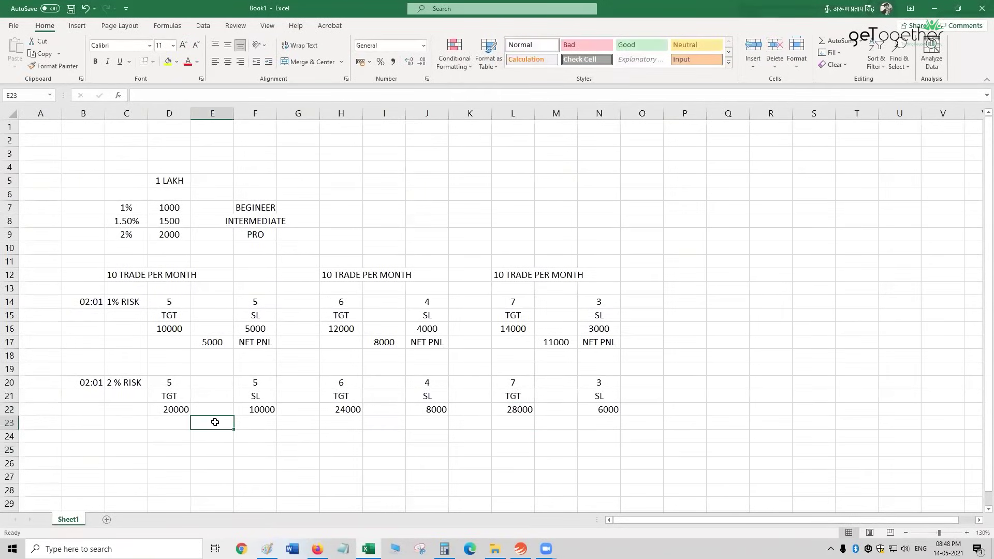
text(1000)
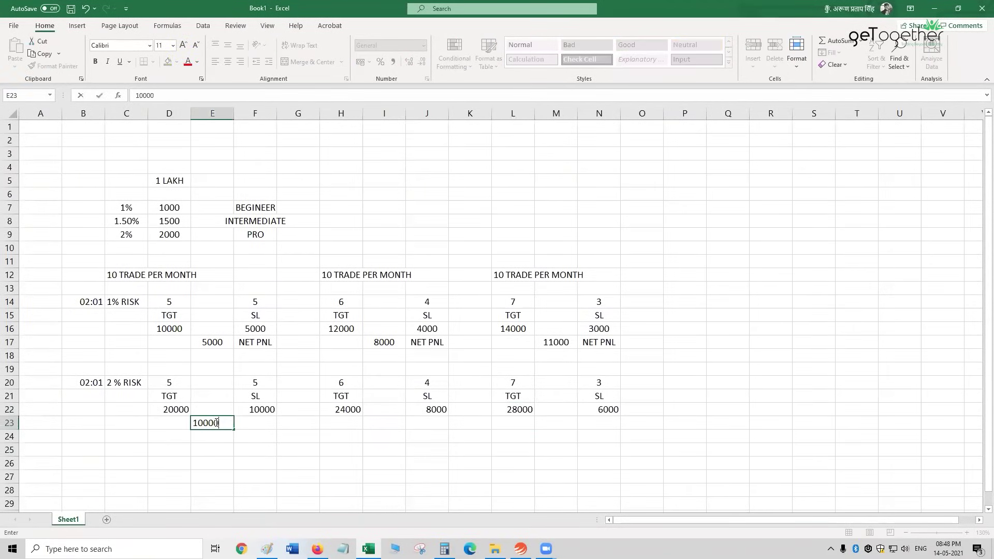
text(0)
key(Tab)
text(N)
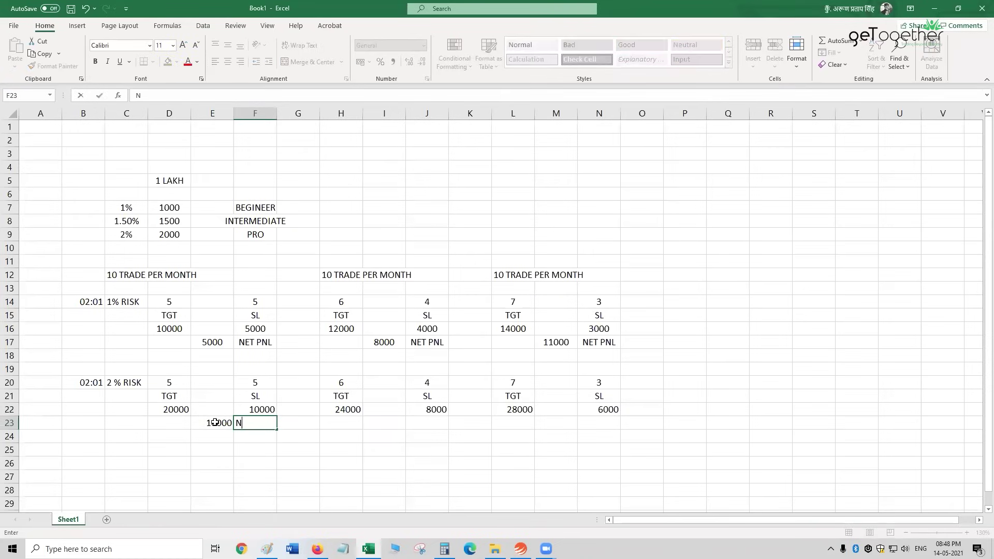
text(ET PNL)
Enter the second 2 % RISK scenario's result 16000 in I23 and label it "NET PNL" in J23.
key(Tab)
key(Tab)
key(Tab)
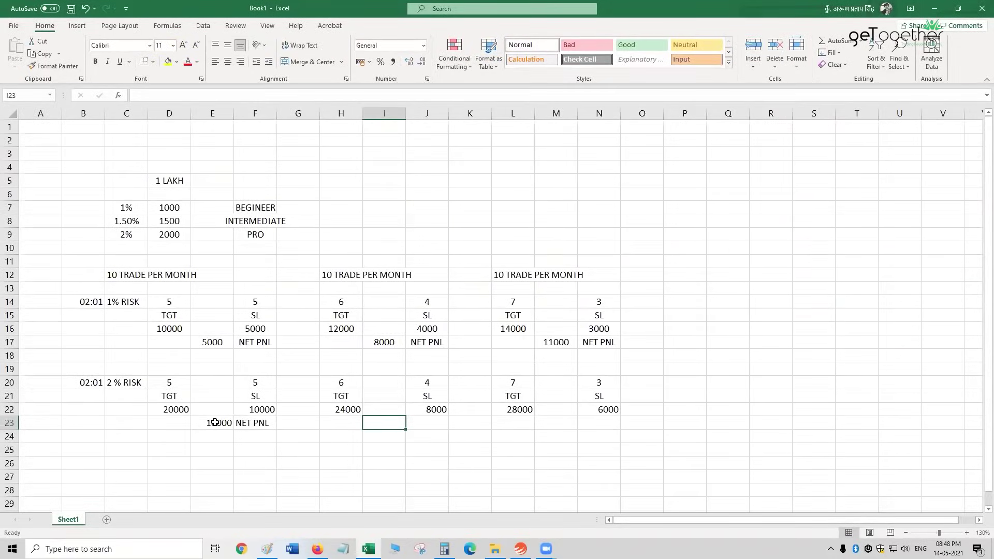
text(16000)
key(Tab)
text(NET PNL)
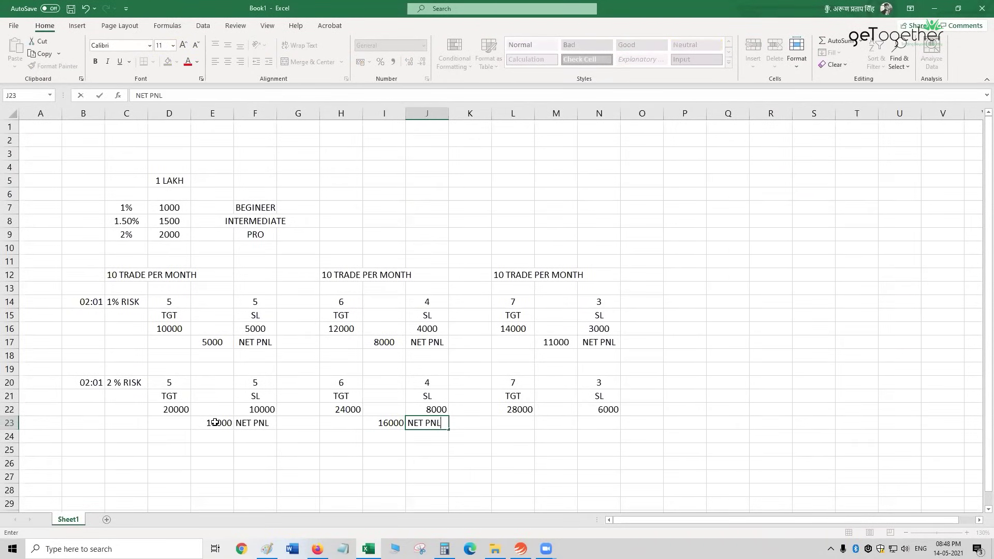
Enter the third 2 % RISK scenario's result 22000 in M23 and label it "NET PNL" in N23.
key(Tab)
key(Tab)
key(Tab)
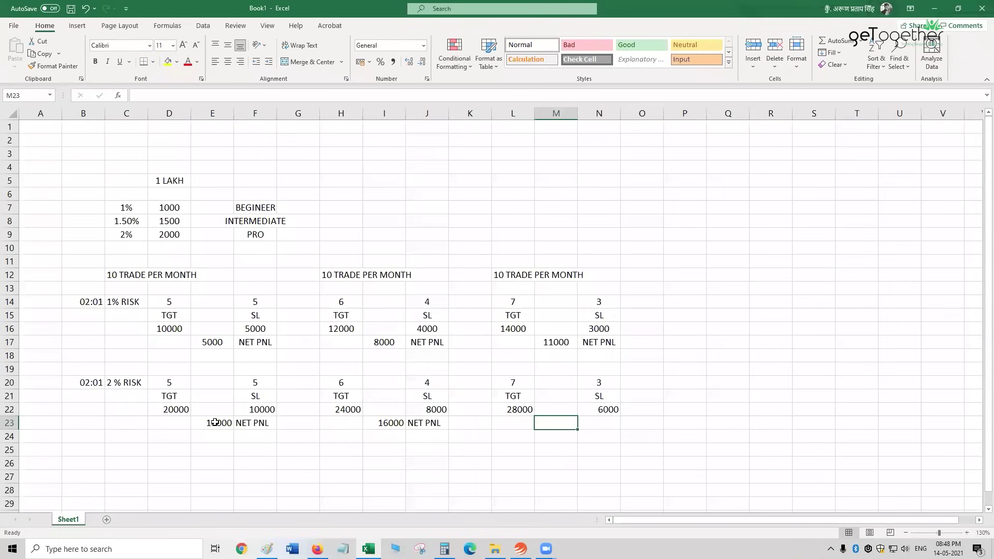
text(2000)
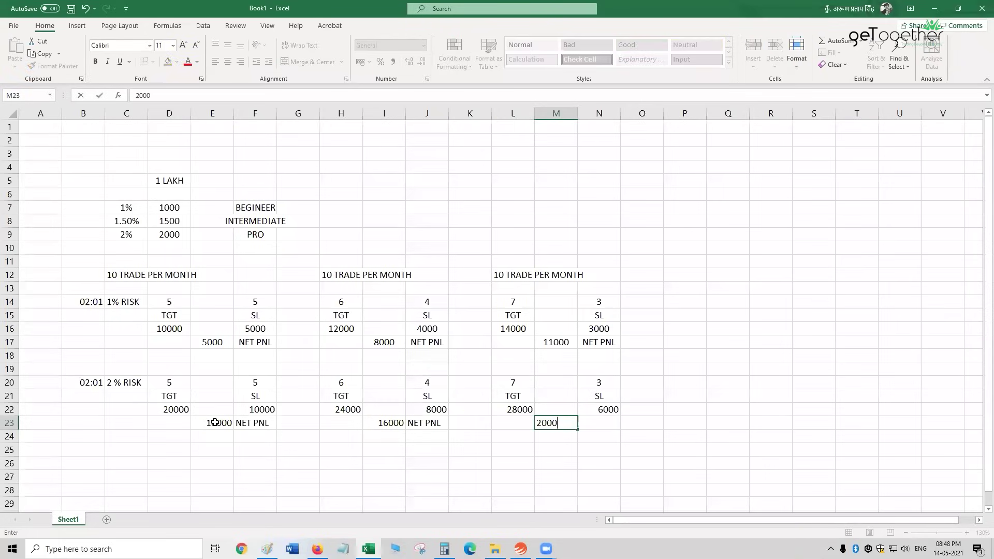
key(BackSpace)
key(BackSpace)
key(BackSpace)
text(2000)
key(ctrl+Return)
key(Tab)
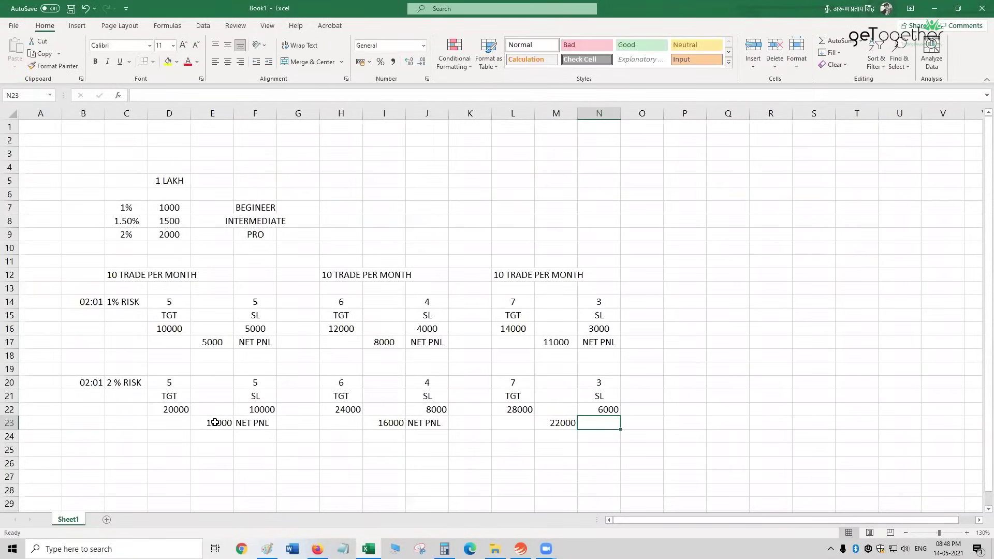
text(NET PN)
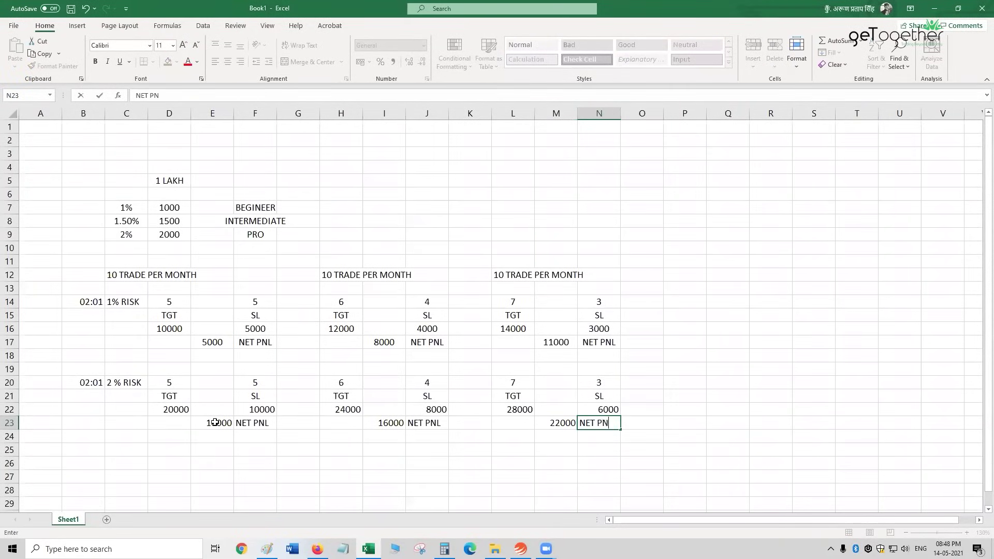
text(L)
click(356, 438)
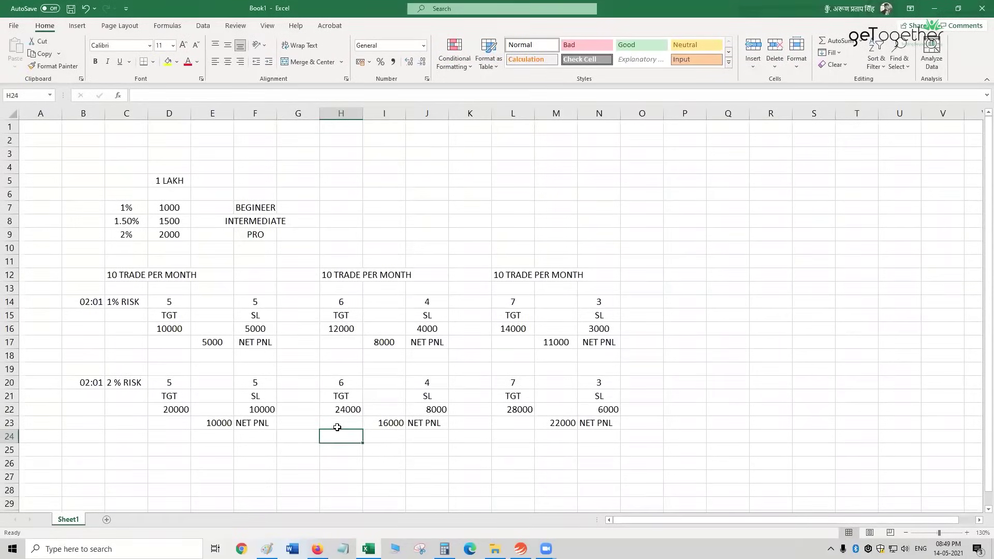
Copy the "2 % RISK" label from C20 to C25 and the 02:01 ratio from B20 to B25.
click(219, 425)
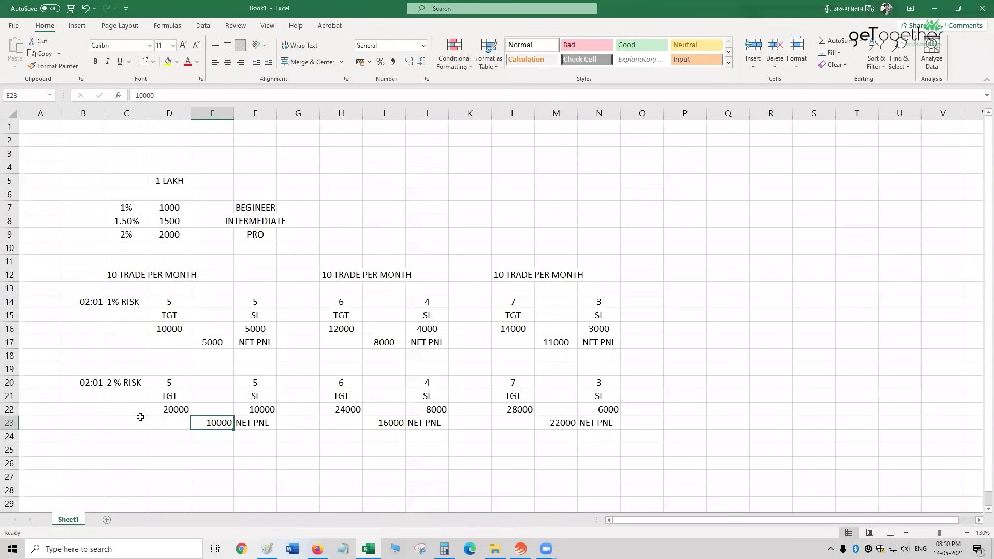
click(127, 384)
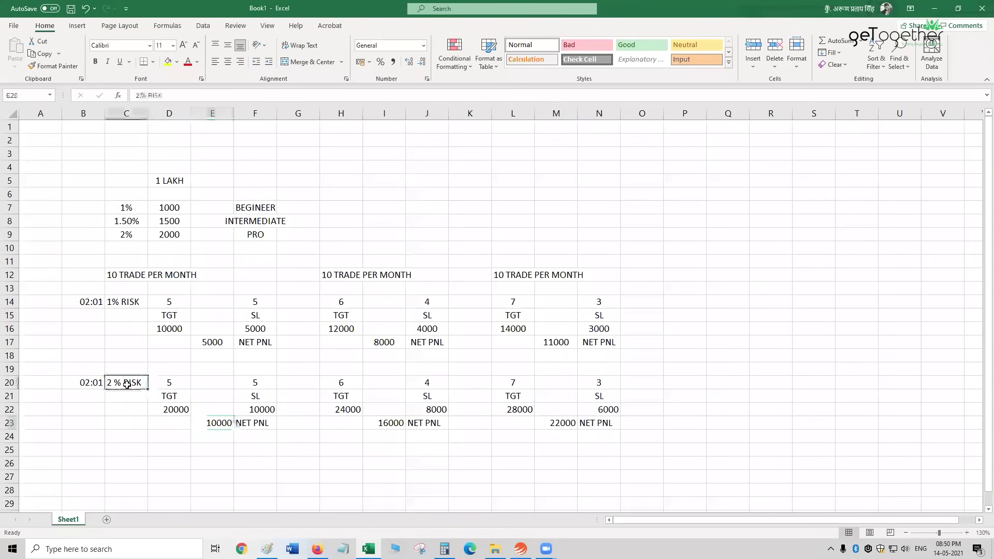
key(ctrl+c)
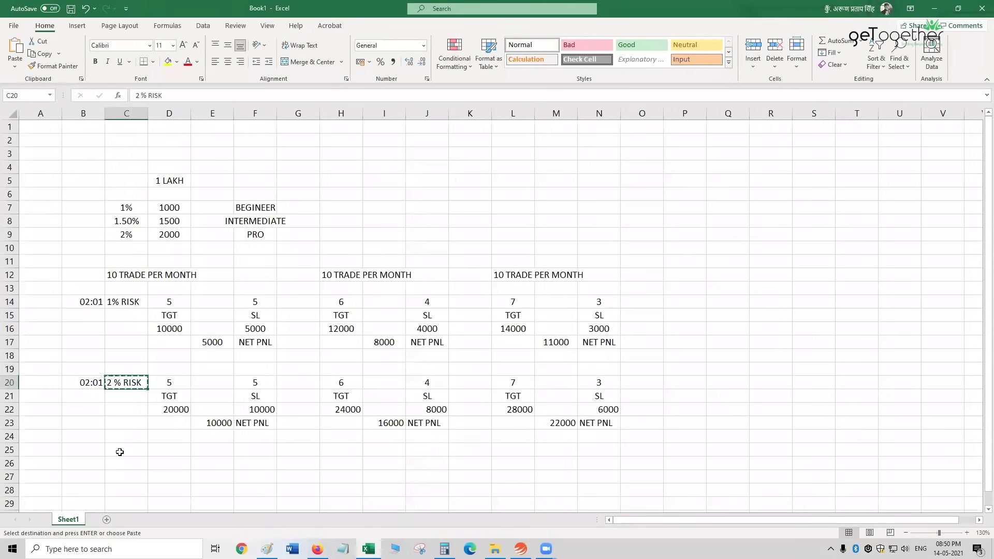
click(120, 452)
key(ctrl+v)
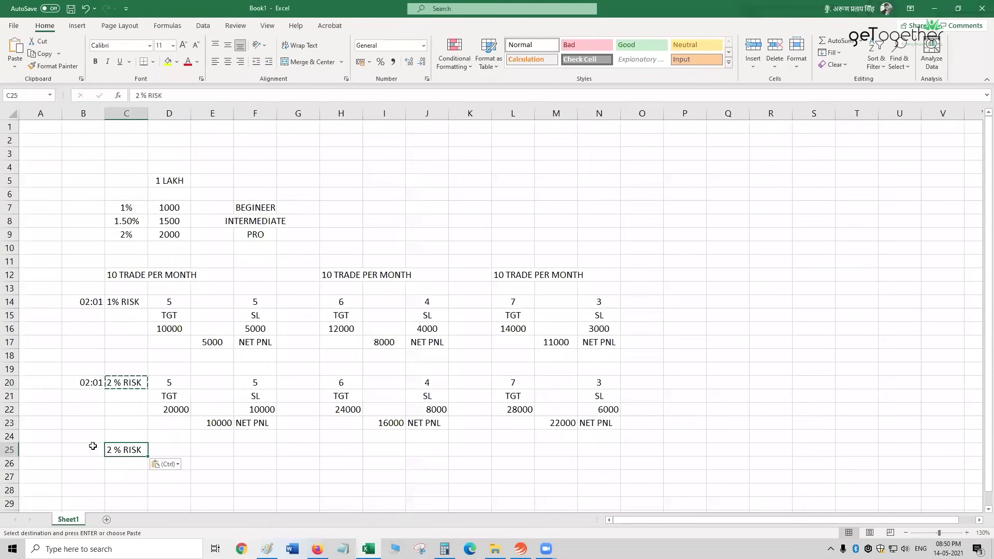
click(93, 446)
click(88, 383)
key(ctrl+c)
click(81, 449)
key(ctrl+v)
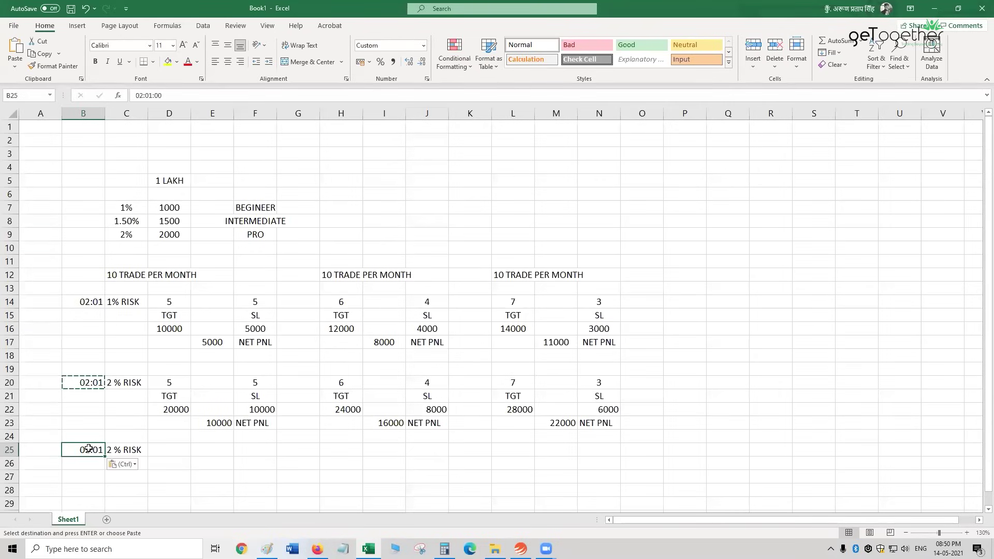
Change the ratio in B25 to 03:01.
key(Escape)
key(Return)
click(82, 451)
click(141, 95)
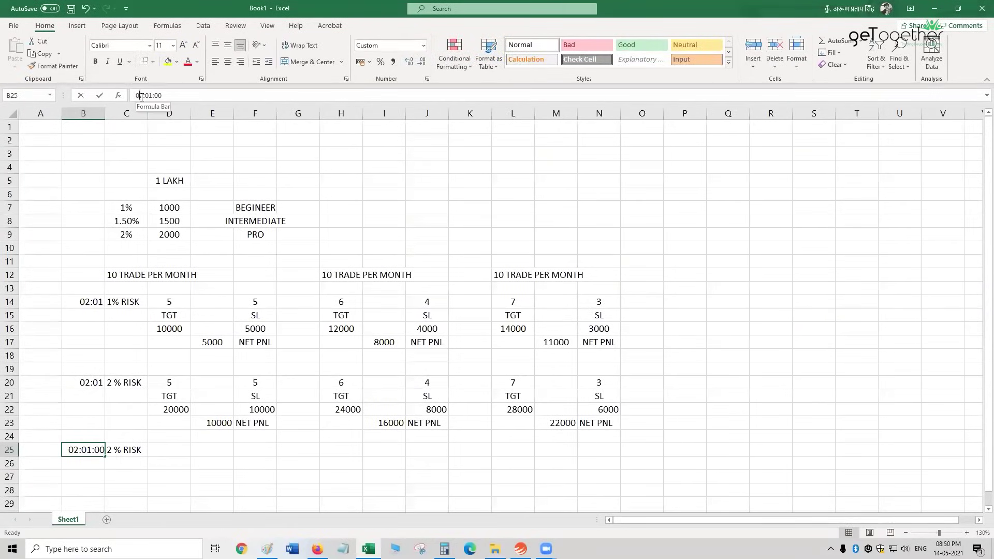
key(Delete)
text(3)
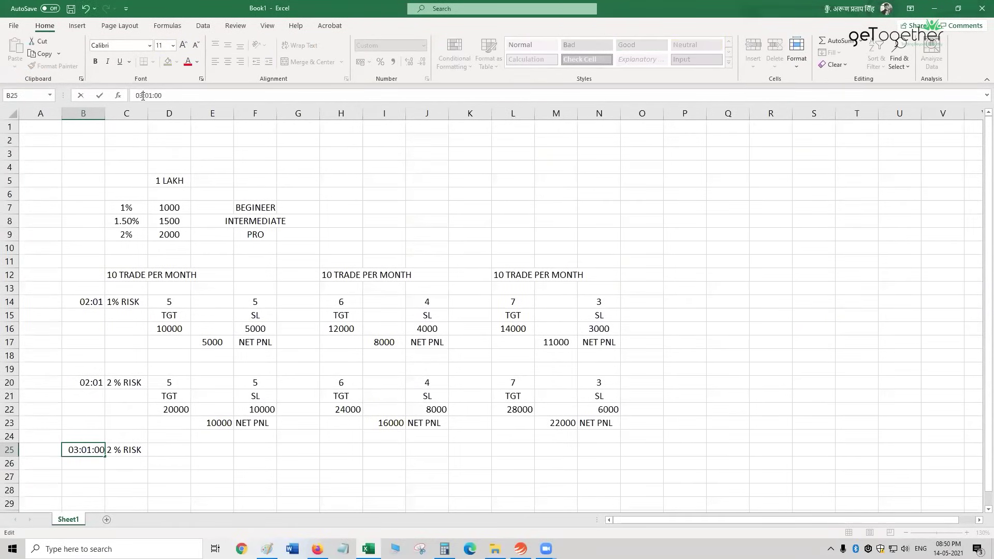
click(214, 478)
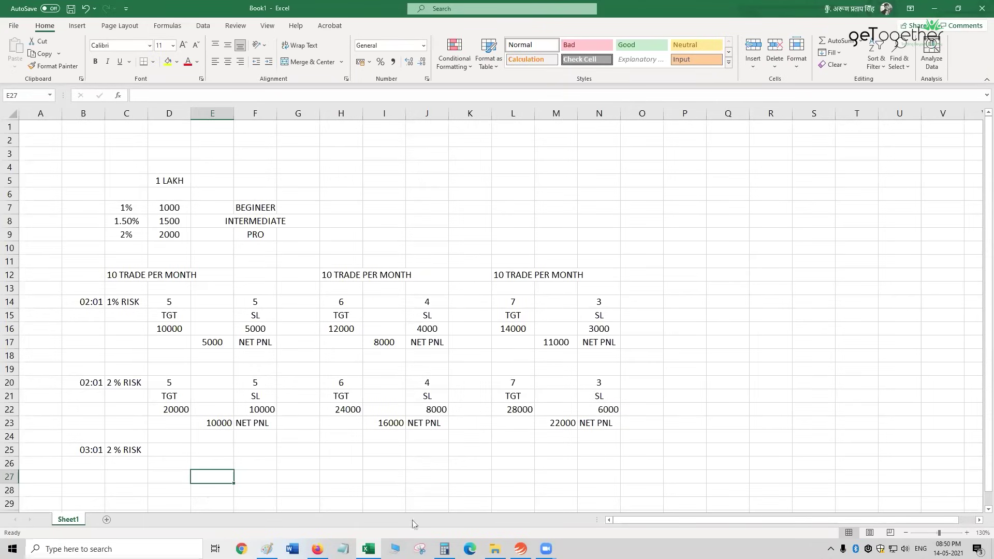
Switch to TradeTiger and load the daily AXISBANK chart from NSE.
click(546, 549)
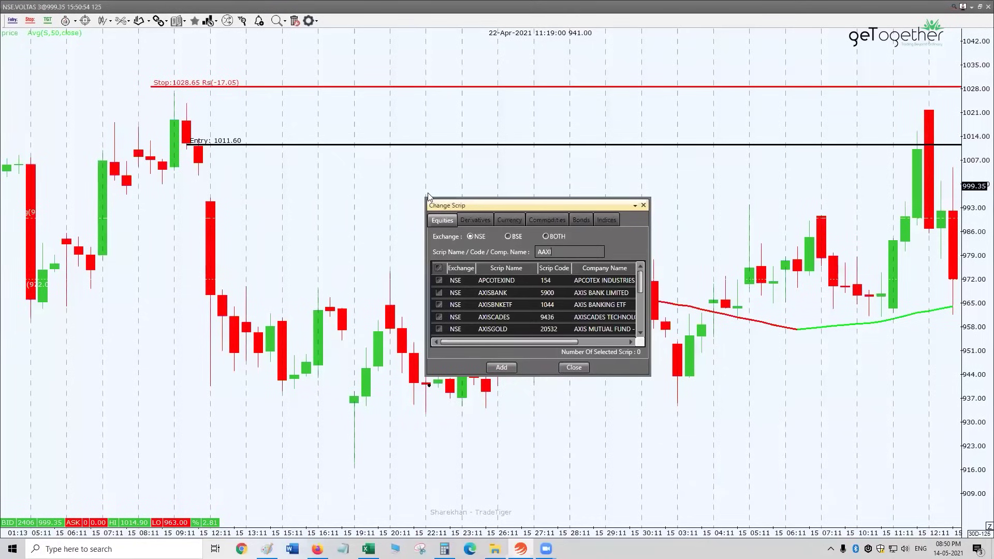
text(S)
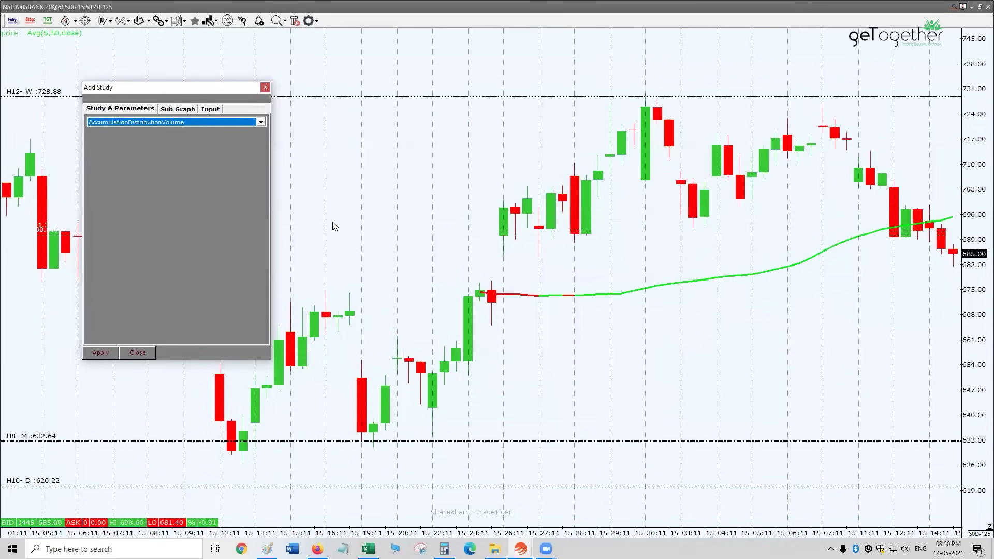
key(Escape)
scroll(334, 226, up, 1)
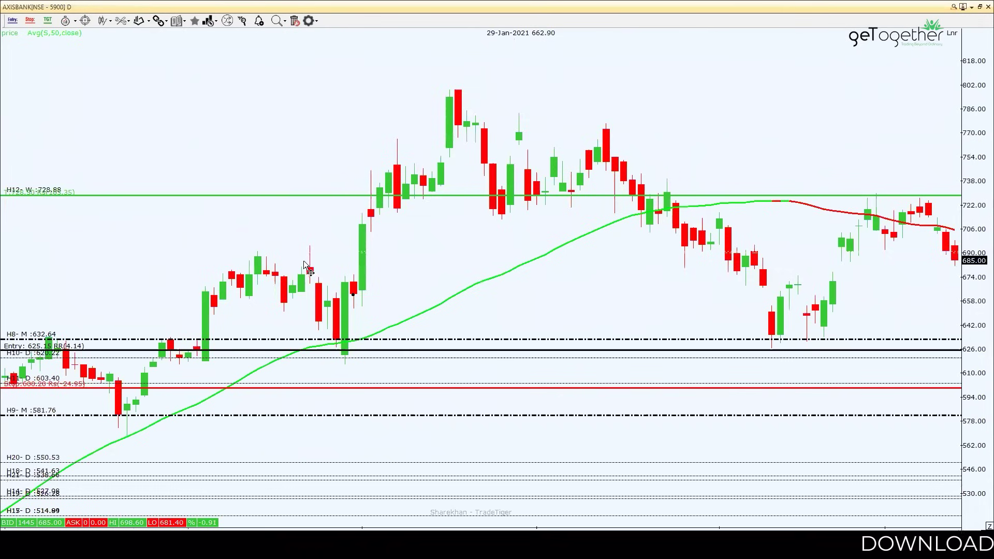
Examine the AXISBANK daily chart around the marked entry, stop and target levels near July 2019.
scroll(309, 264, down, 1)
scroll(290, 235, down, 1)
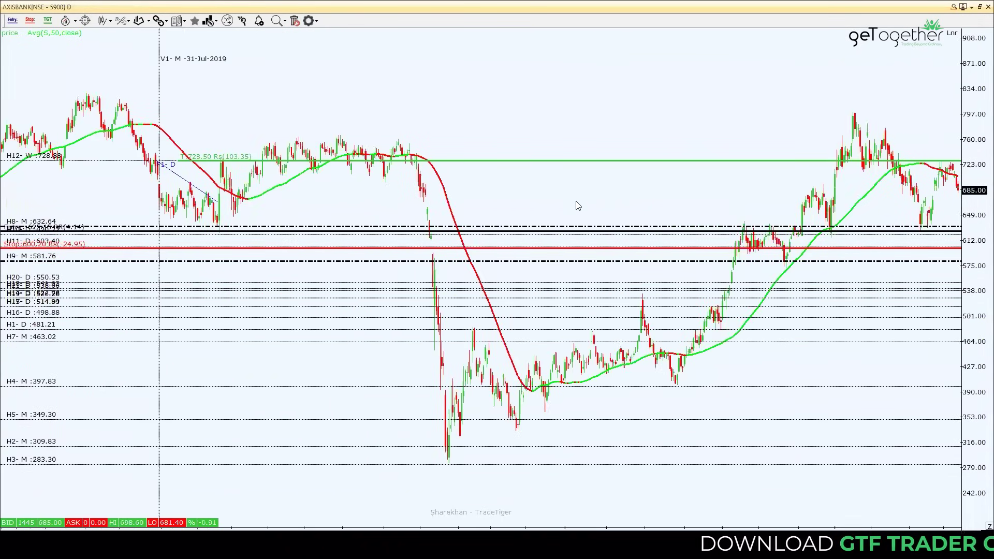
scroll(640, 205, down, 1)
scroll(640, 206, up, 1)
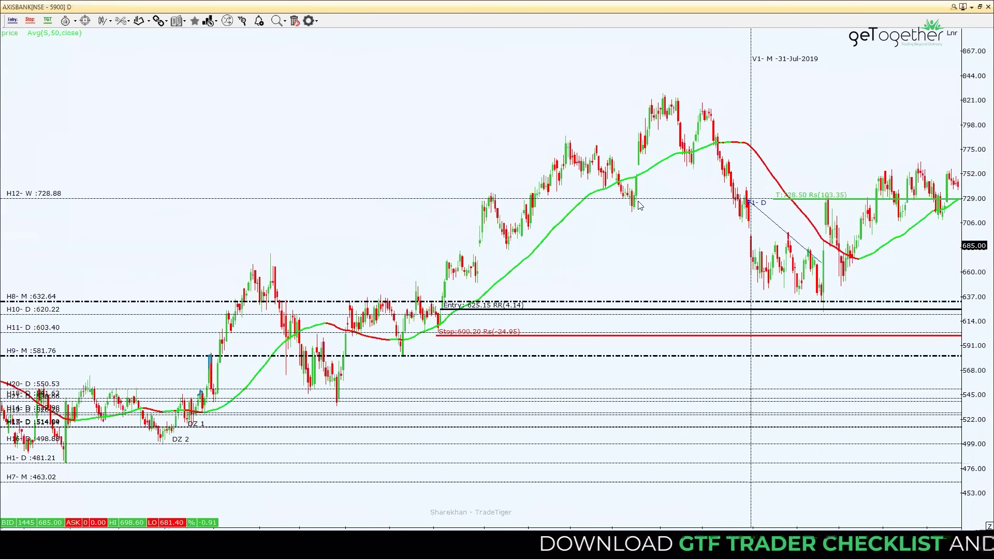
scroll(539, 259, up, 1)
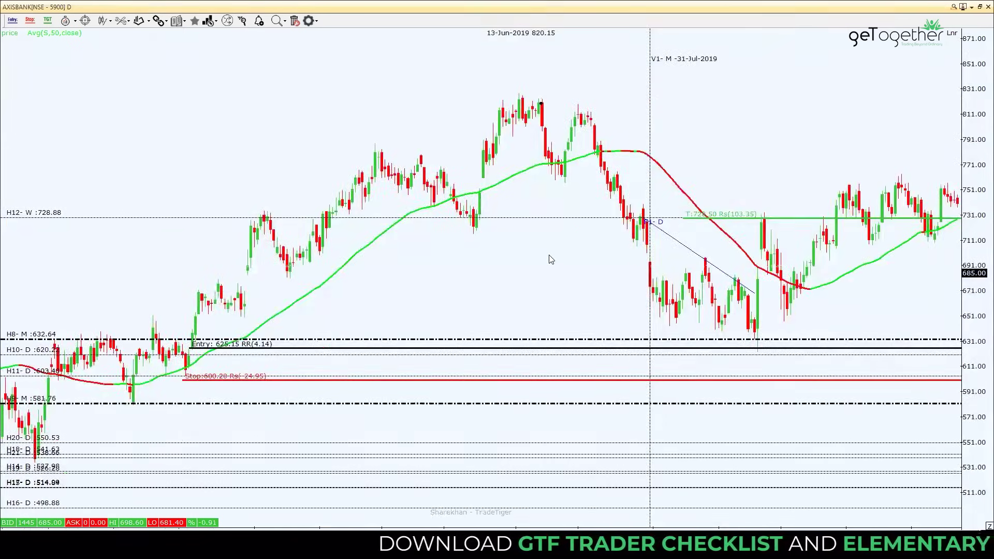
scroll(551, 259, up, 1)
scroll(692, 258, down, 1)
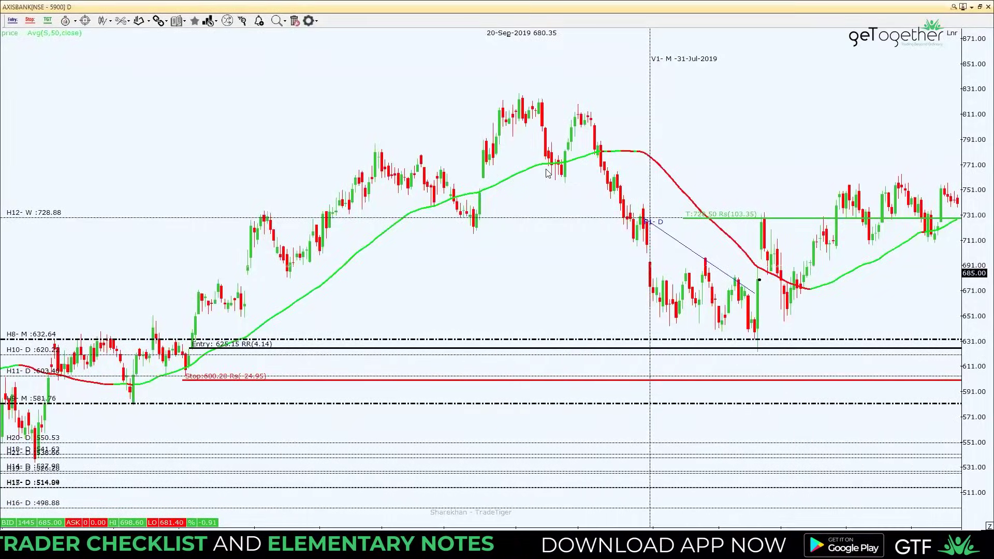
Load the HDFC daily chart and examine its marked entry, stop and target levels around July 2019.
text(HDFC)
key(Escape)
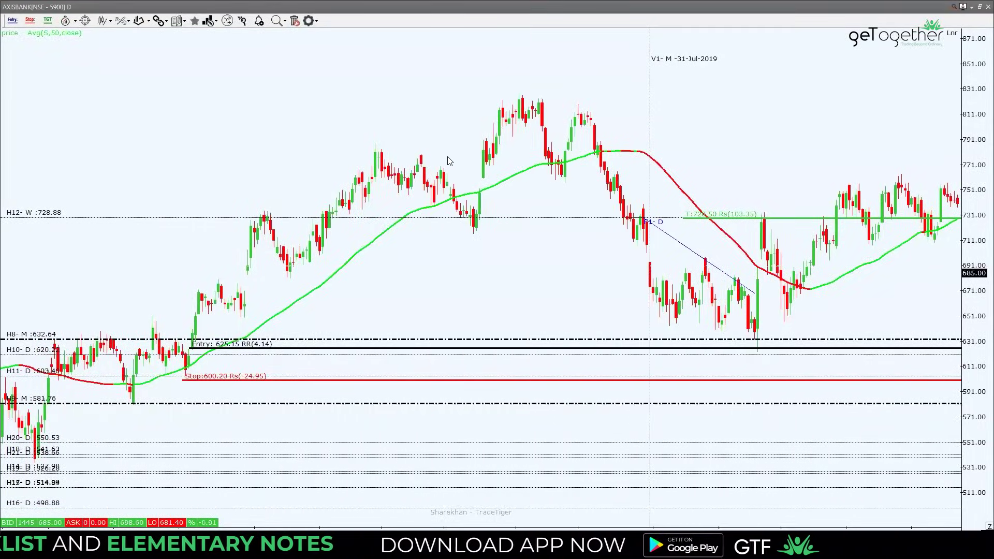
scroll(540, 139, up, 3)
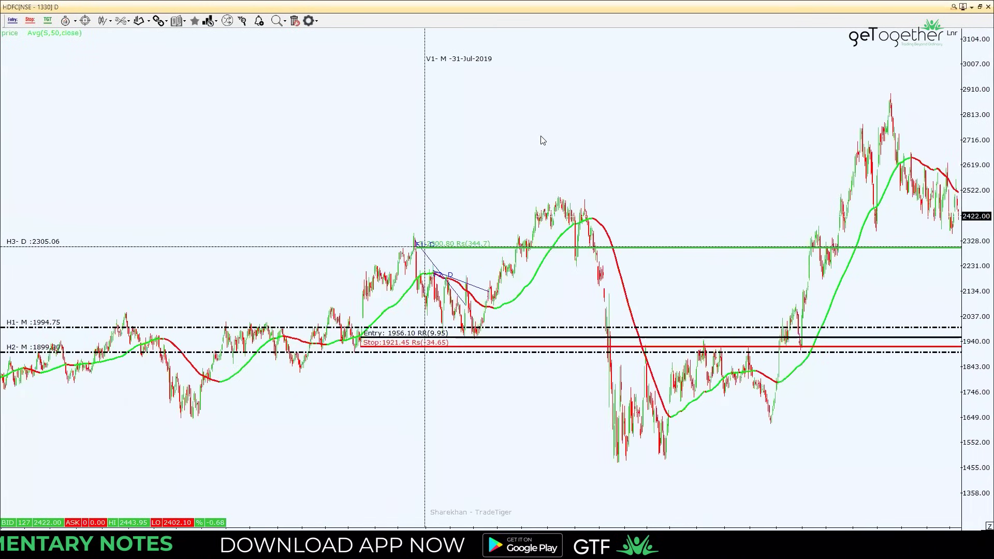
scroll(402, 111, up, 3)
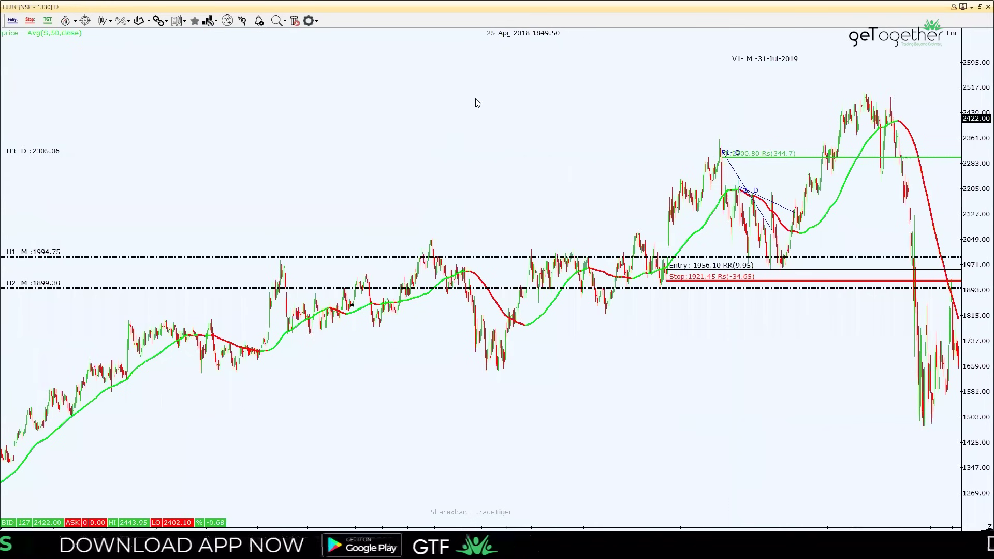
scroll(679, 200, up, 3)
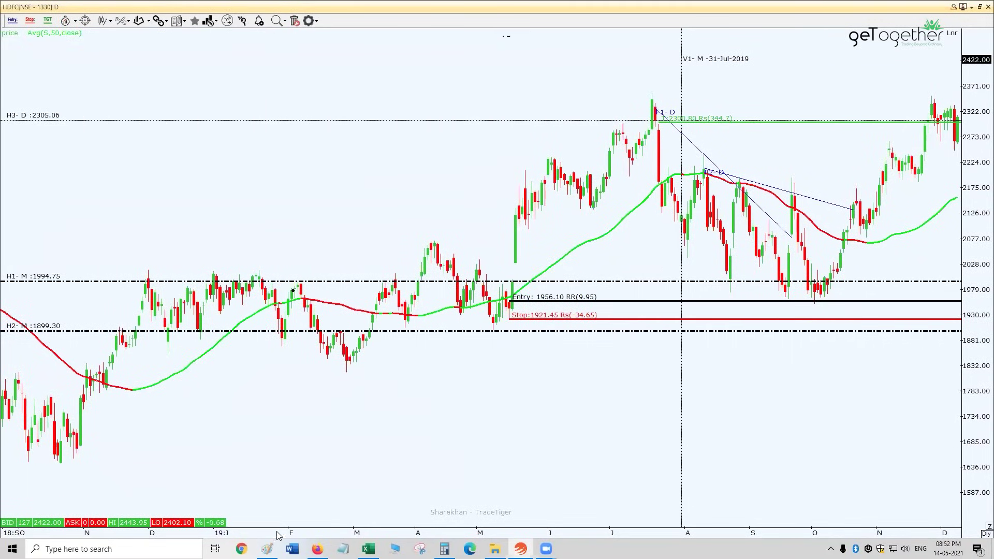
Switch back to the Excel risk comparison sheet and bring the empty 03:01 section into view.
click(369, 549)
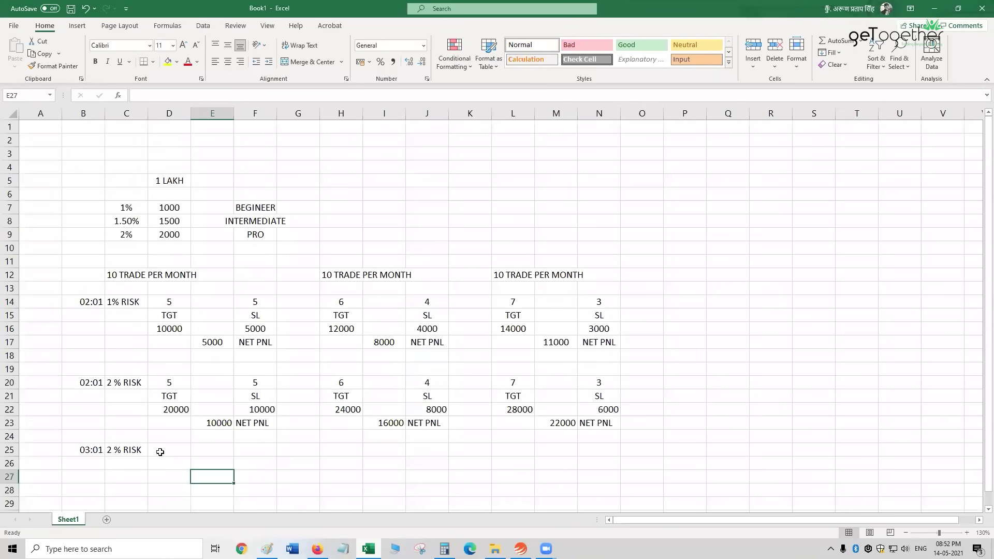
scroll(204, 409, down, 1)
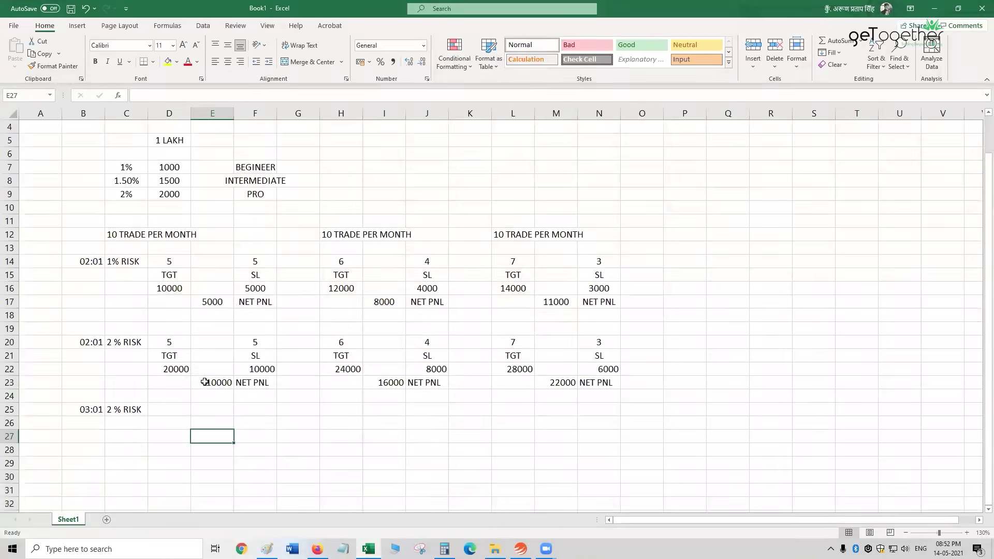
click(176, 344)
drag(617, 351, 616, 350)
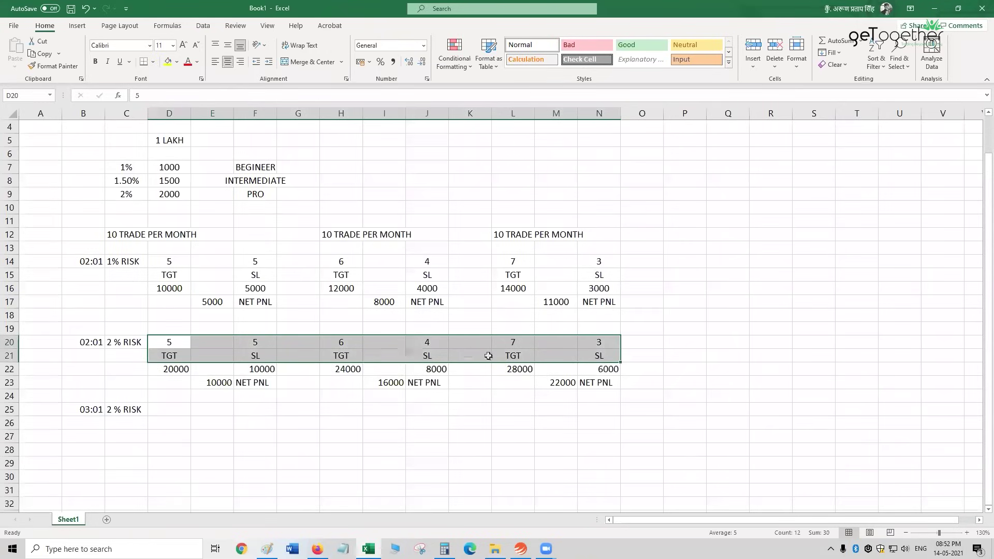
key(ctrl+v)
click(344, 420)
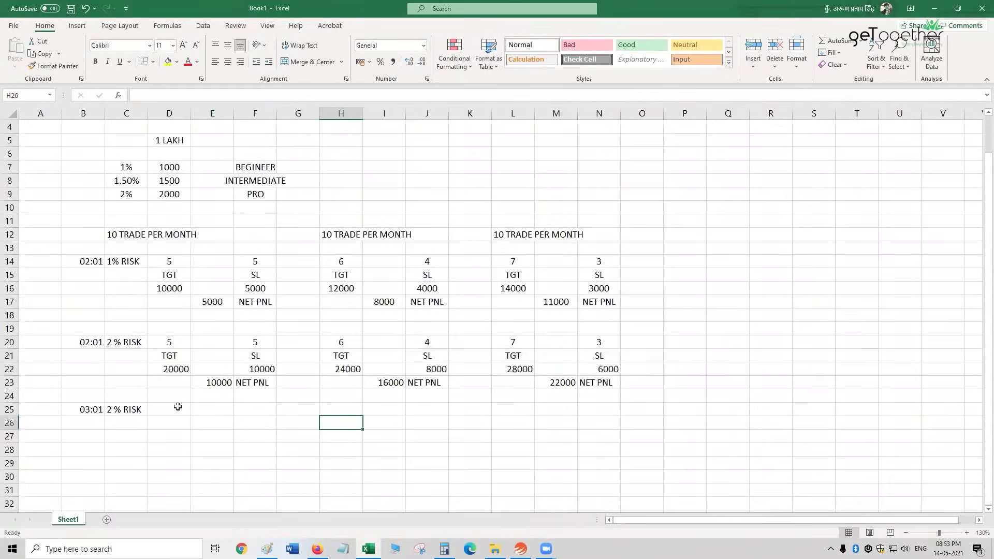
Enter the stop-loss amounts for the 03:01 row: 10000 in F25, 8000 in J25 and 6000 in N25.
click(176, 408)
click(260, 407)
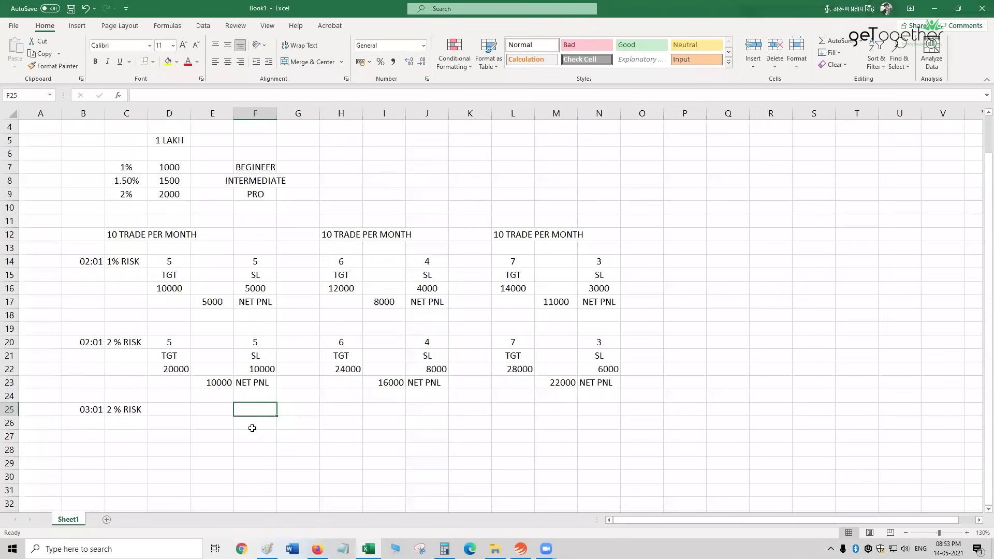
text(10000)
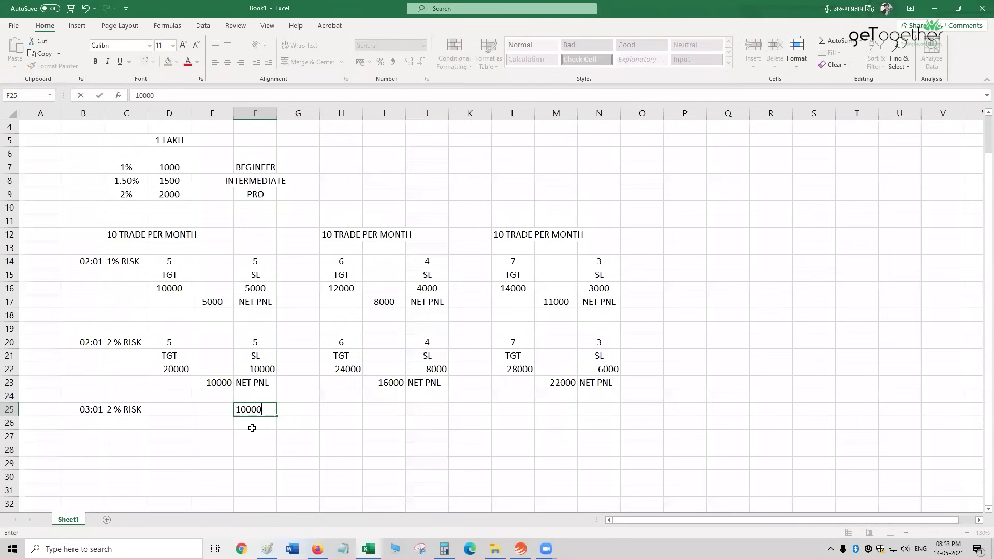
key(Return)
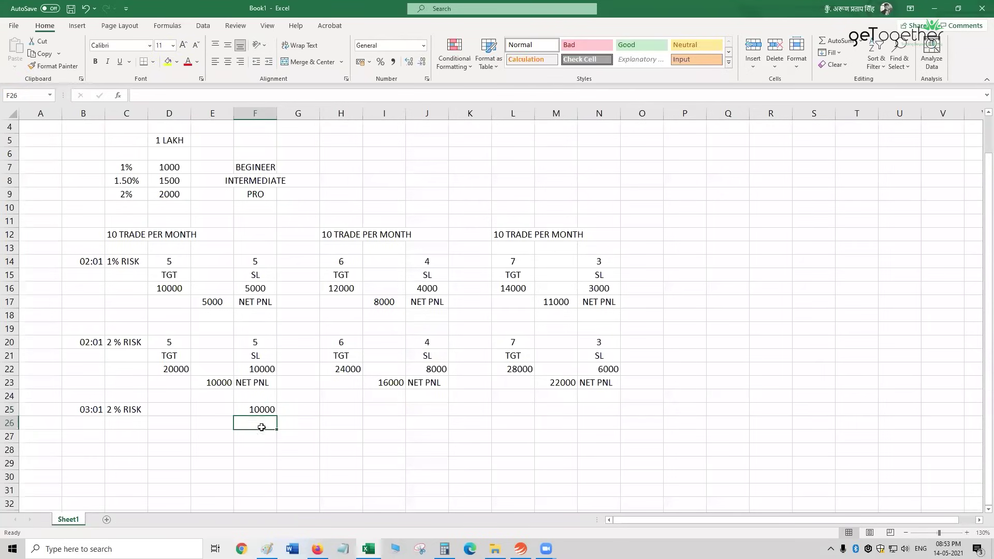
click(425, 411)
text(8000)
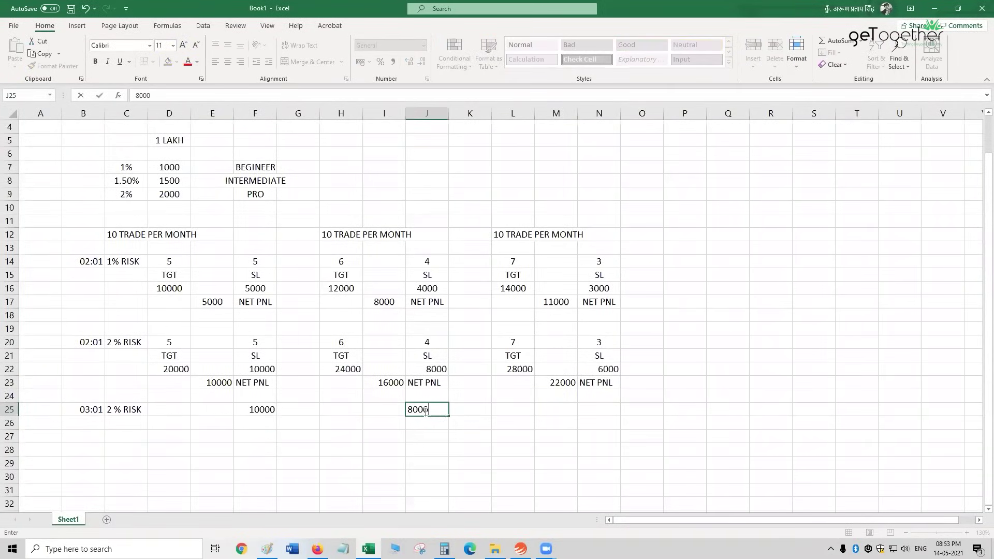
click(591, 409)
text(6000)
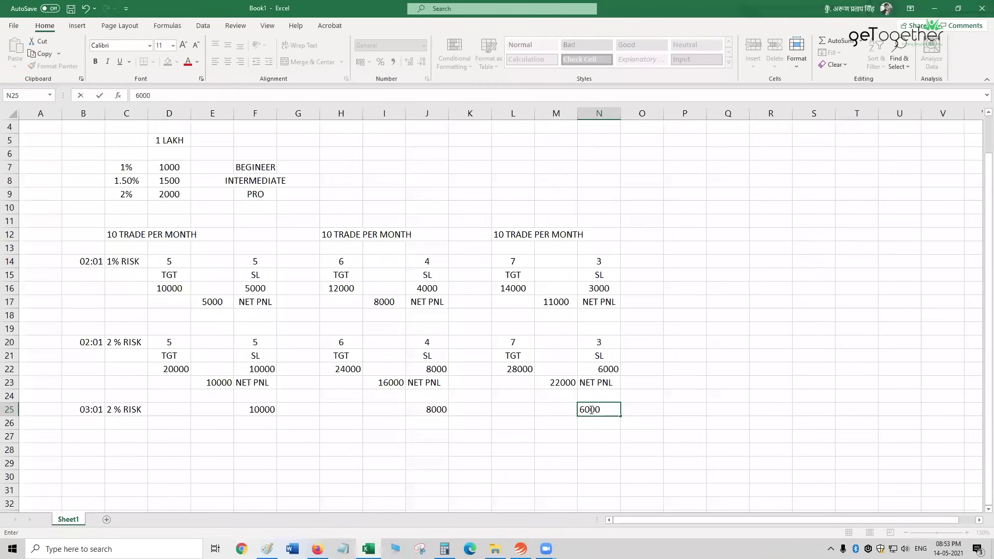
click(430, 473)
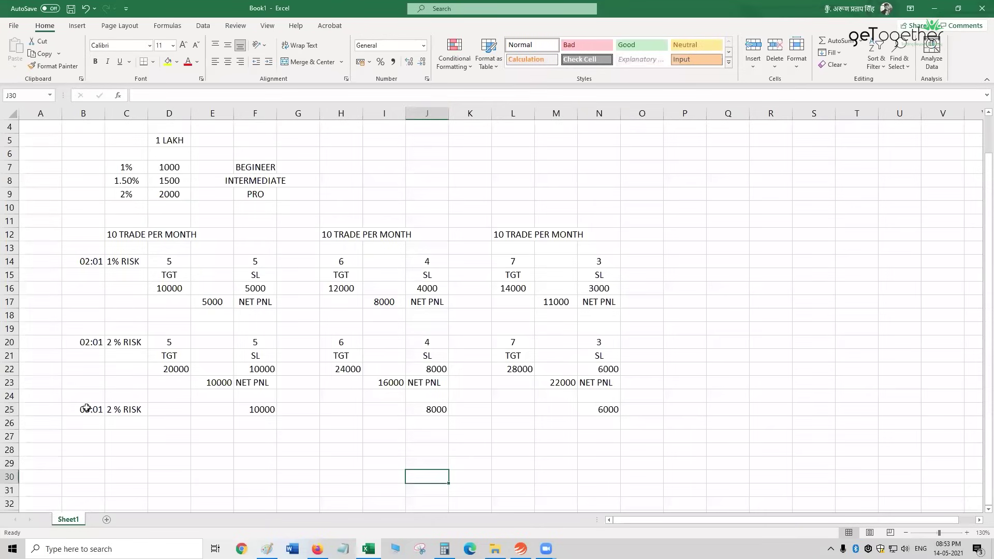
Enter the target amounts for the 03:01 row: 30000 in D25, 36000 in H25 and 42000 in L25.
click(171, 409)
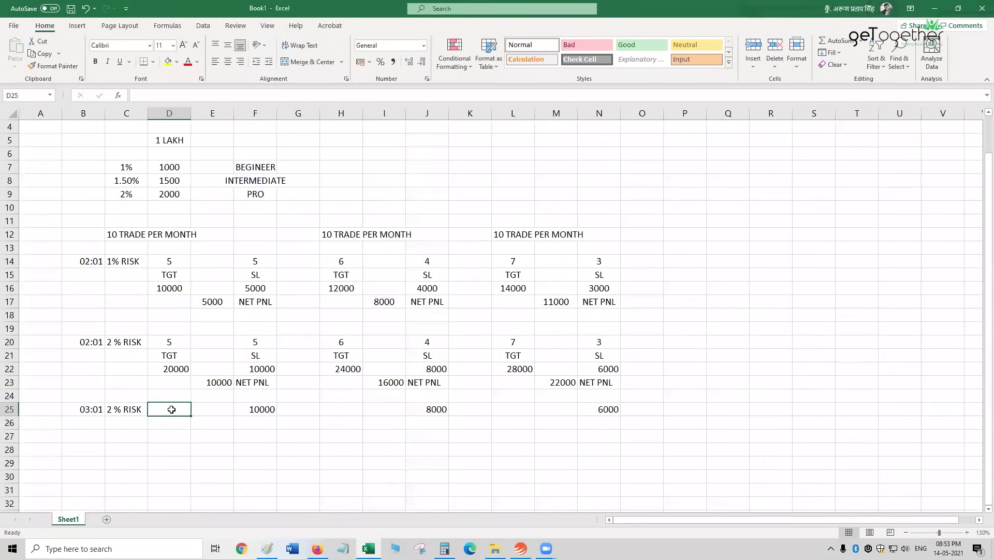
text(30000)
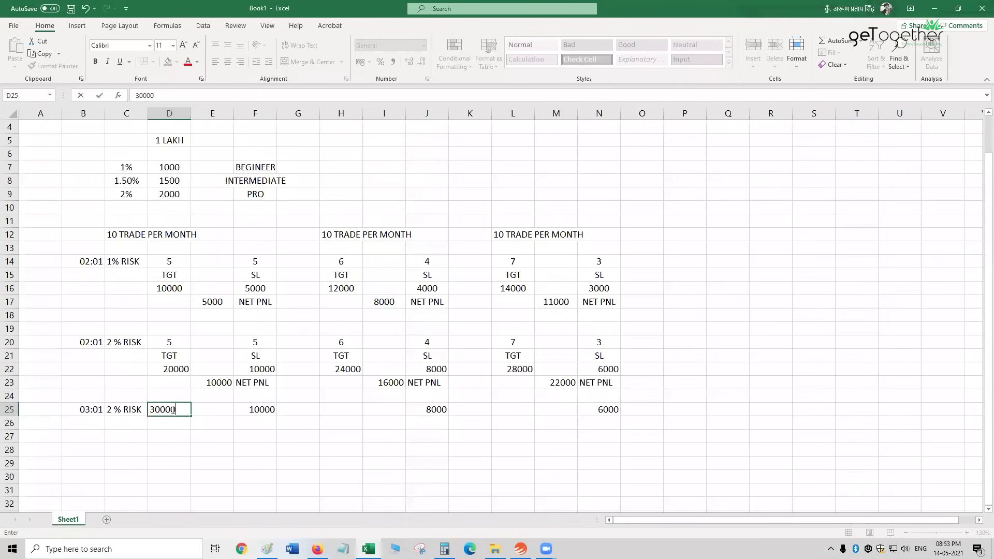
click(340, 409)
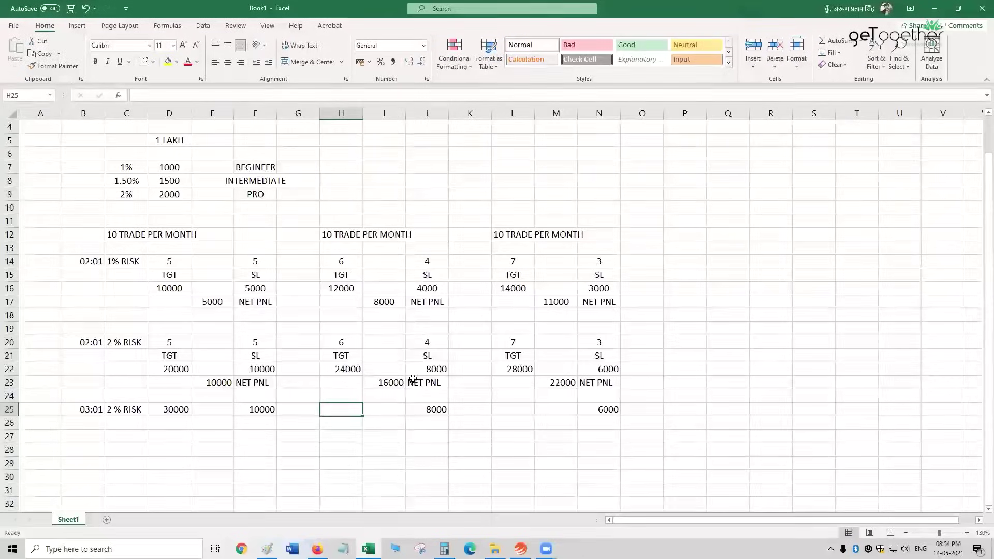
click(355, 342)
key(Down)
key(Down)
click(344, 412)
text(36000)
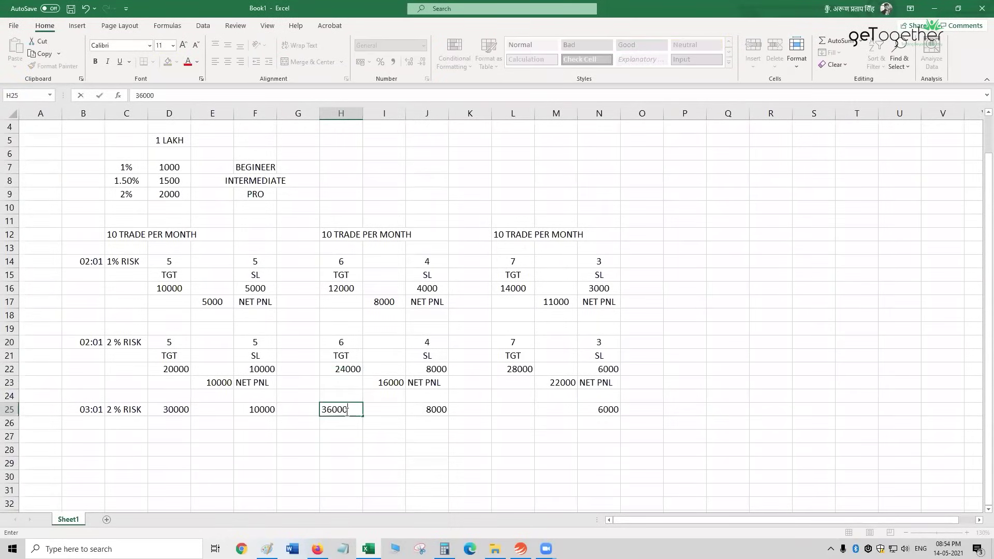
click(497, 410)
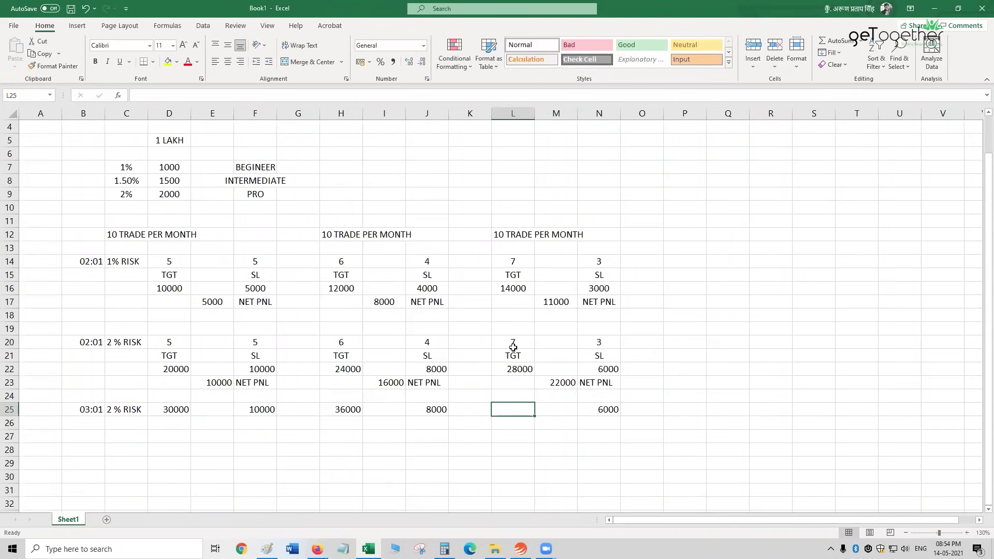
text(42000)
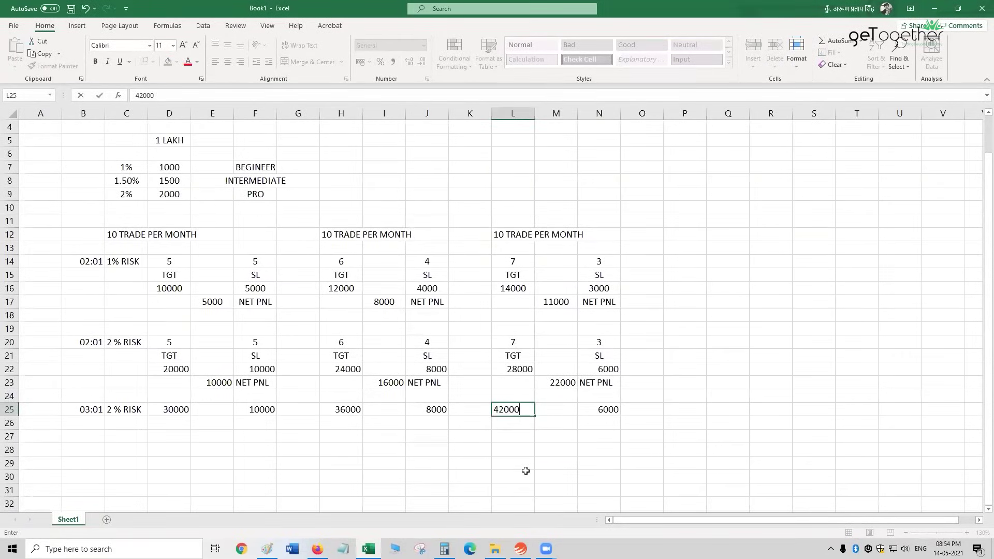
click(569, 425)
Enter the first 03:01 scenario's result 20000 in E26 and label it "NET PNL" in F26.
click(193, 424)
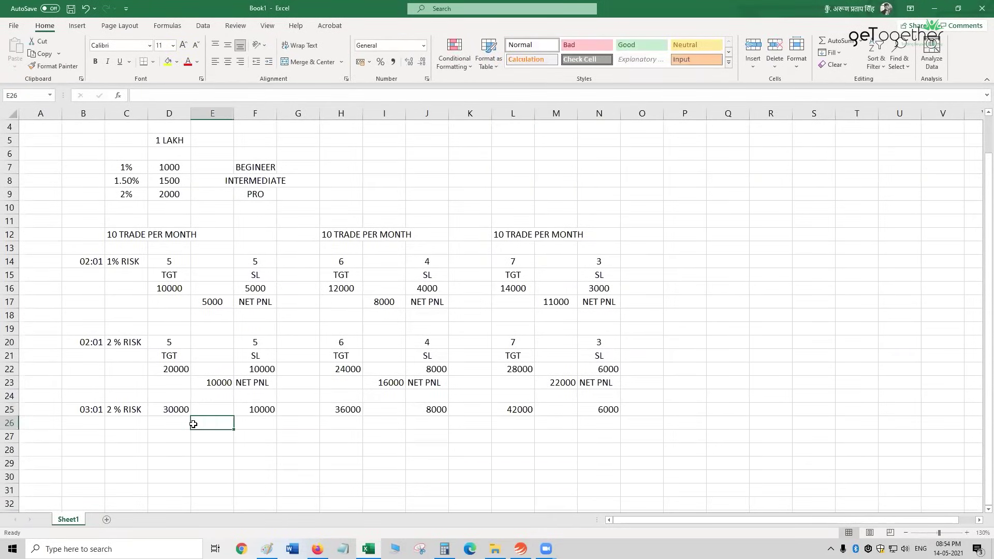
text(20000)
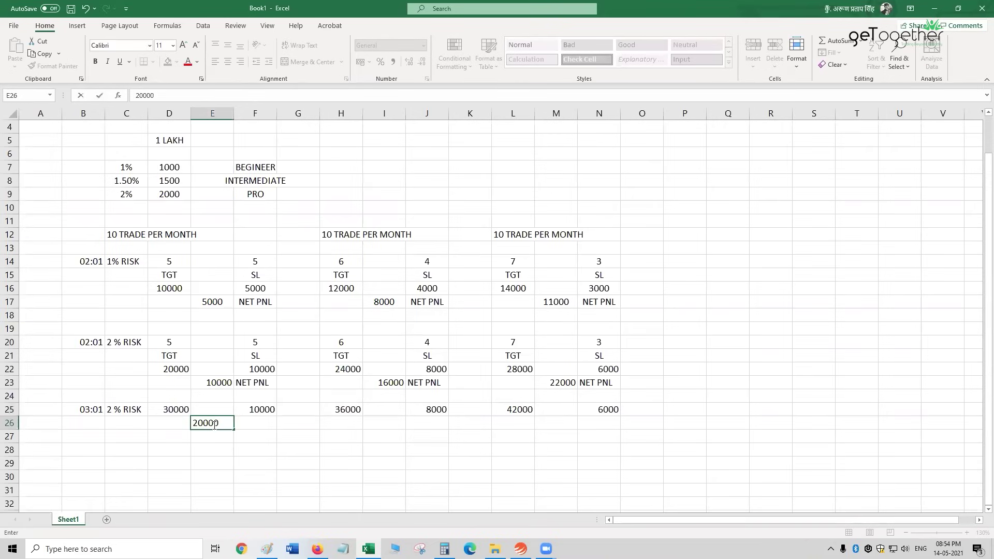
key(Tab)
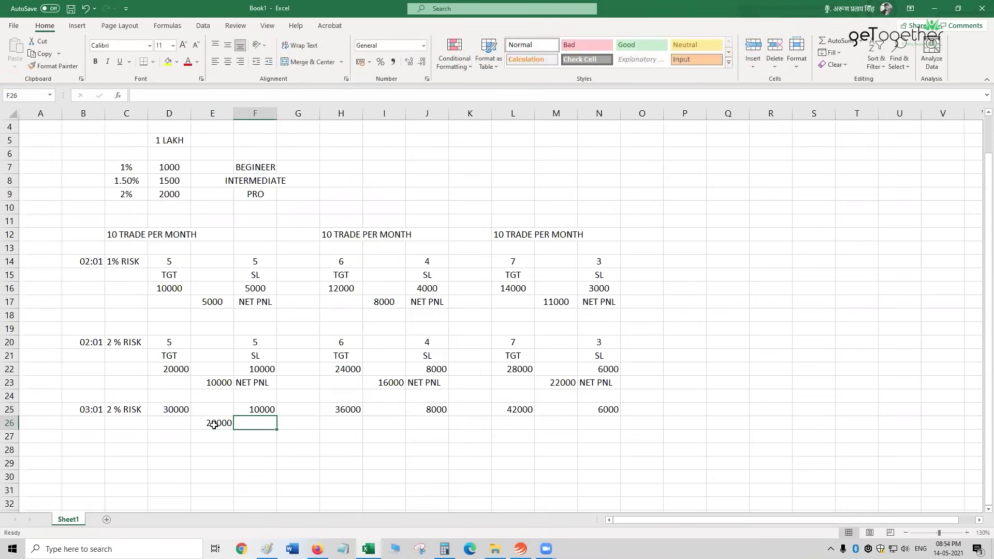
text(NET)
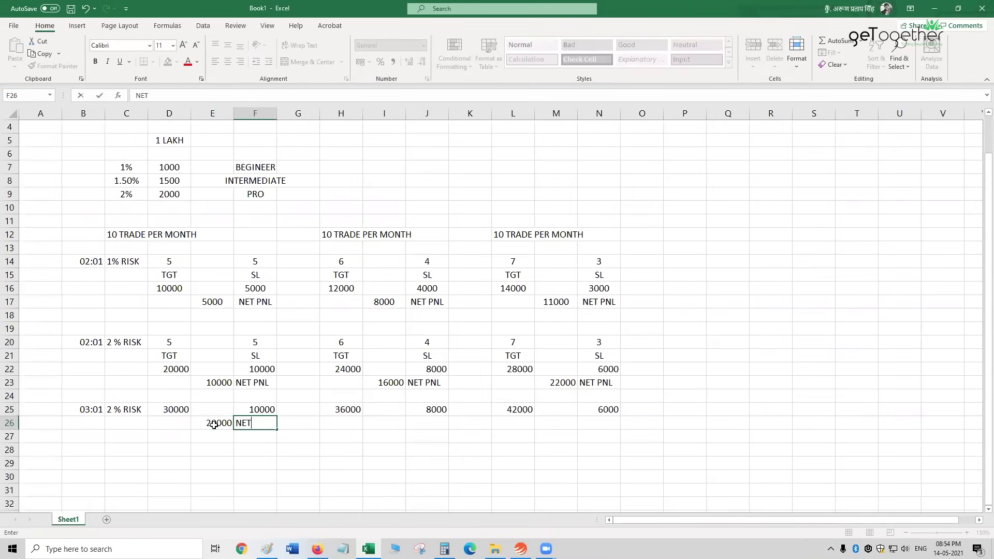
text( PNL)
key(Tab)
Enter the second 03:01 scenario's result 28000 in I26 and label it "NET PNL" in J26.
key(Tab)
key(Tab)
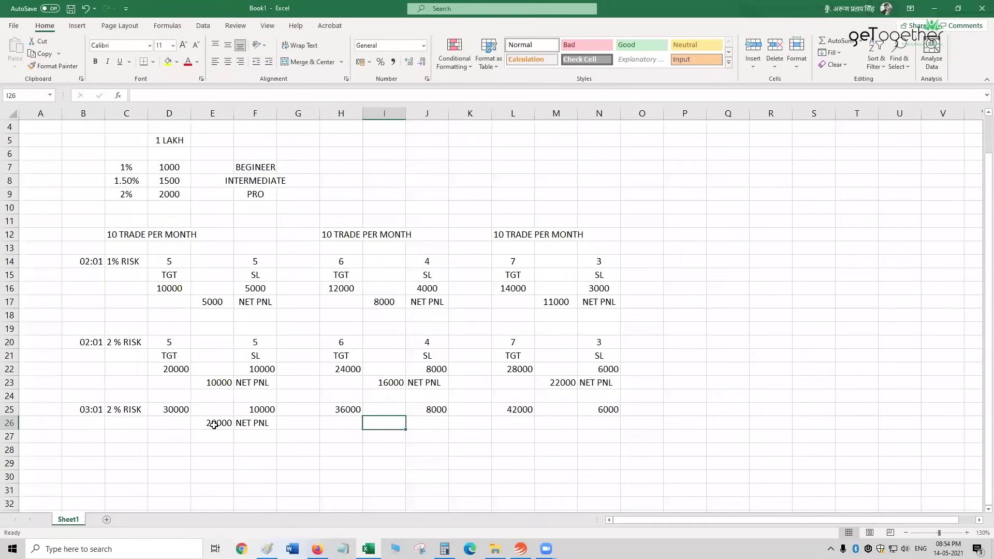
text(28000)
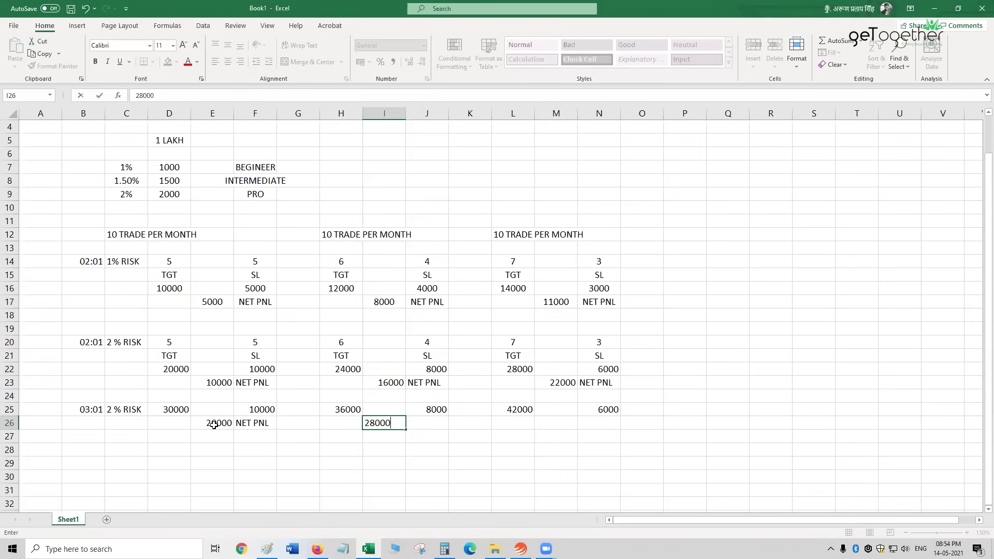
key(Tab)
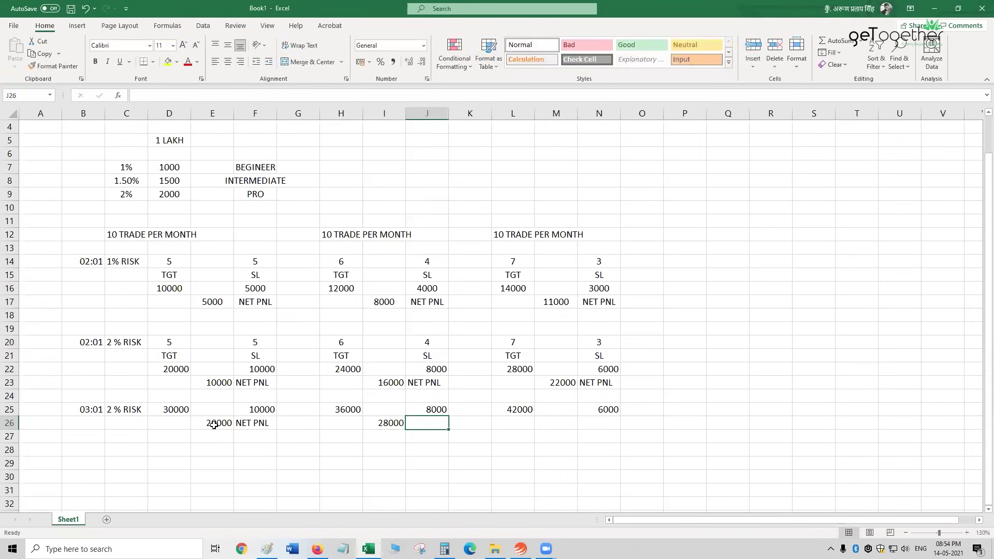
text(NET PNL)
key(Tab)
key(Tab)
key(Tab)
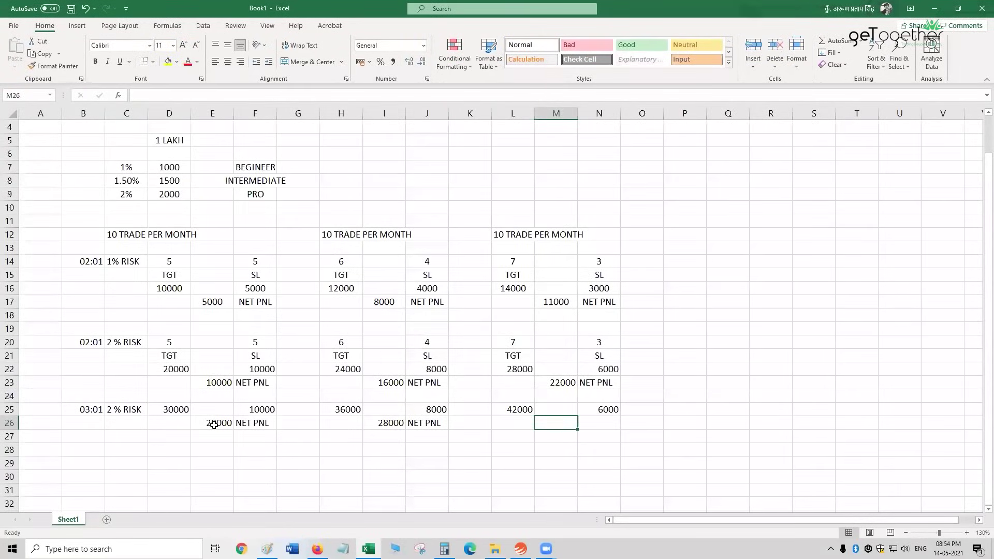
Enter the third 03:01 scenario's result 36000 in M26 and label it "NET PNL" in N26.
text(36000)
key(Tab)
text(NET PNL)
click(416, 481)
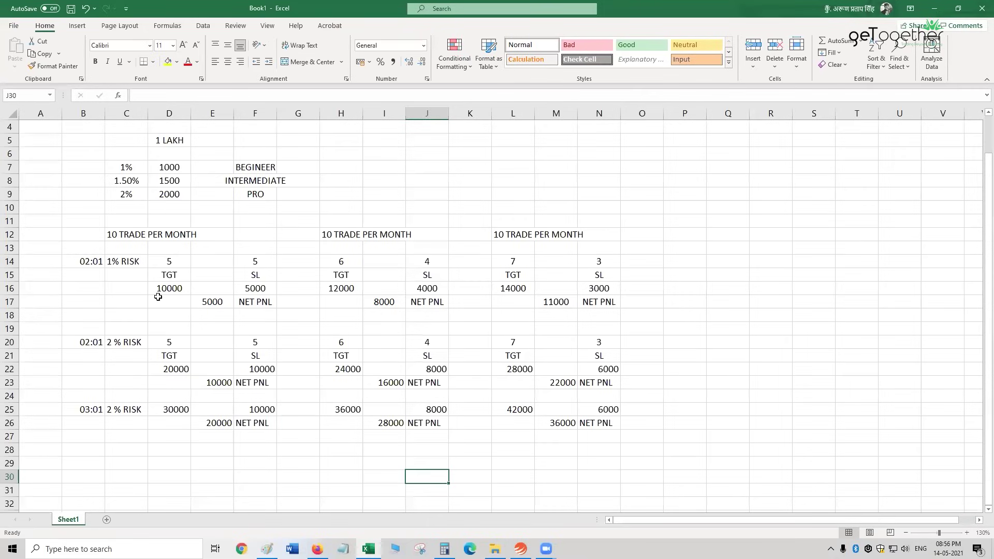
Review the win and loss counts, target and stop-loss amounts and net PNL of the first 02:01, 1% risk scenario.
click(171, 259)
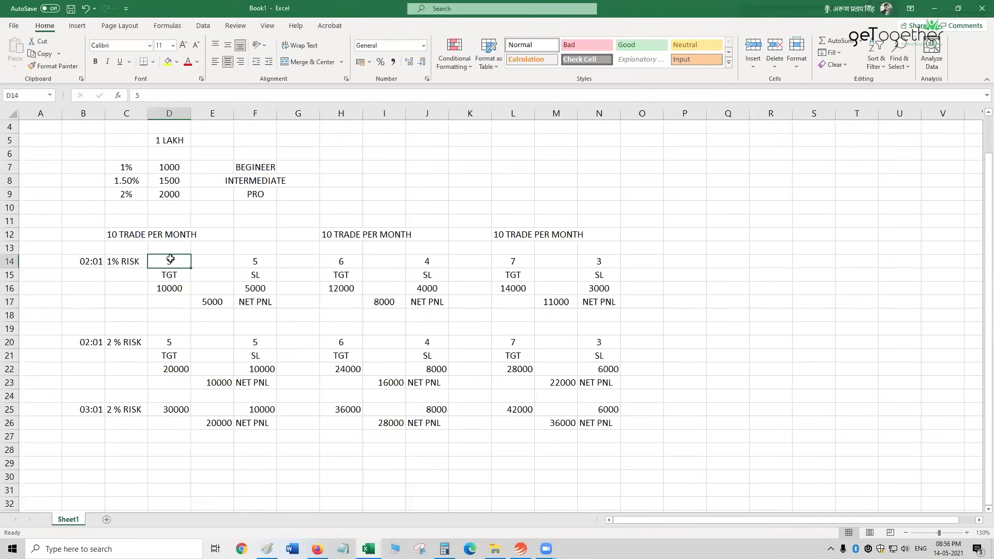
click(256, 262)
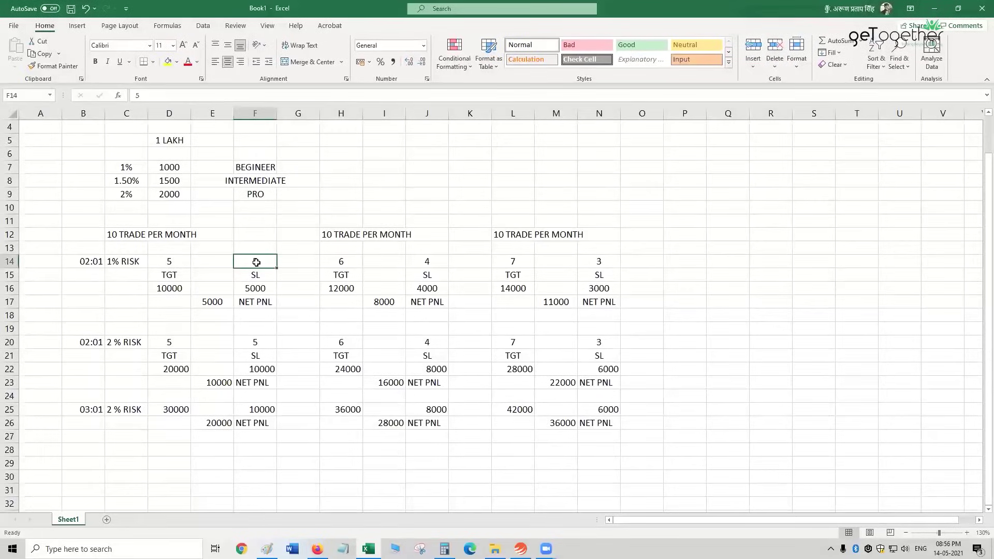
click(181, 261)
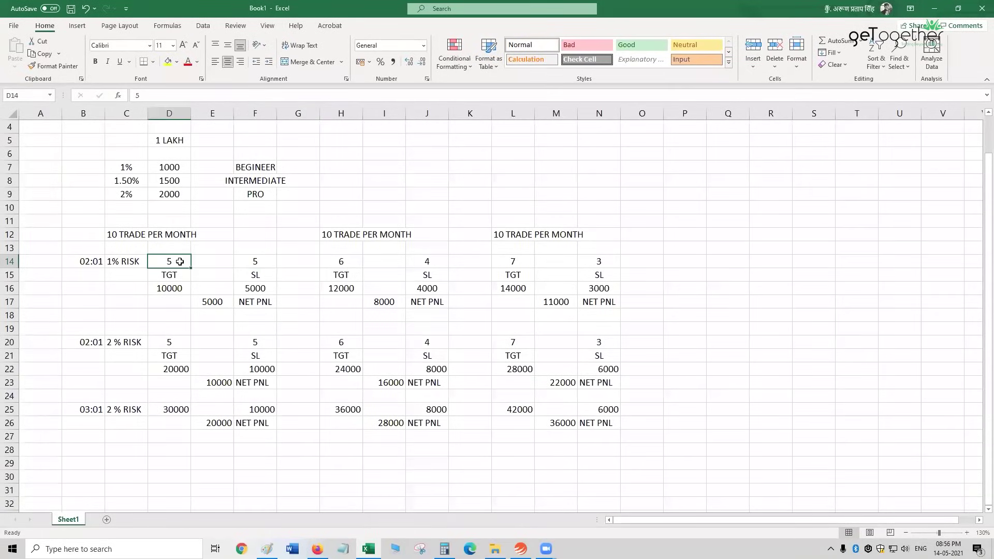
click(256, 288)
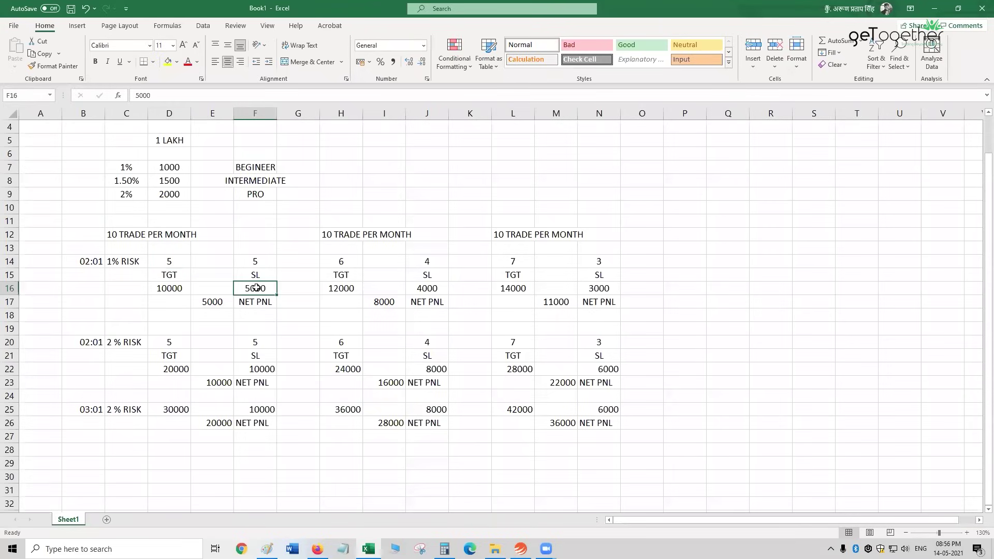
drag(187, 274, 173, 288)
key(ctrl+c)
click(174, 289)
click(205, 301)
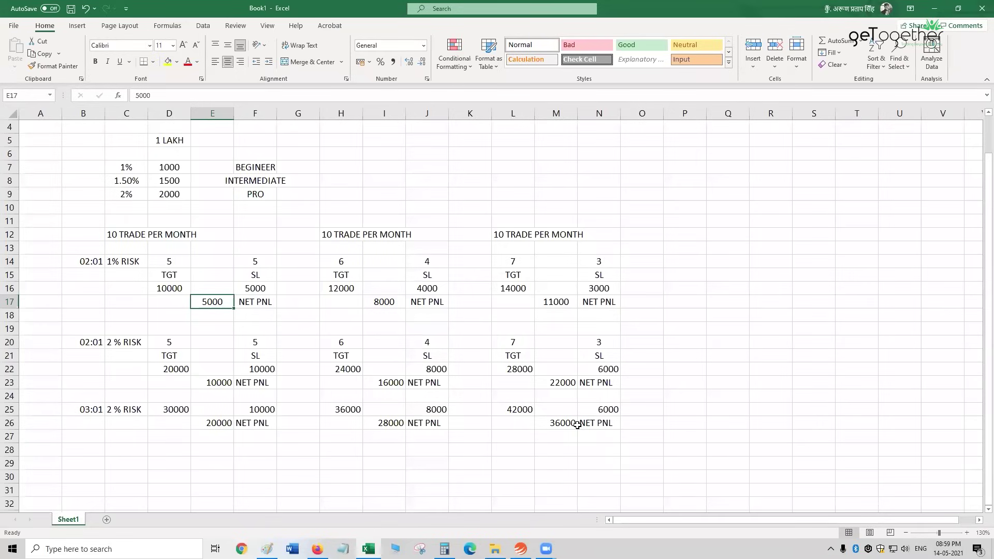
Highlight the third 03:01 scenario, cells L25:N26, with a light green fill.
click(572, 423)
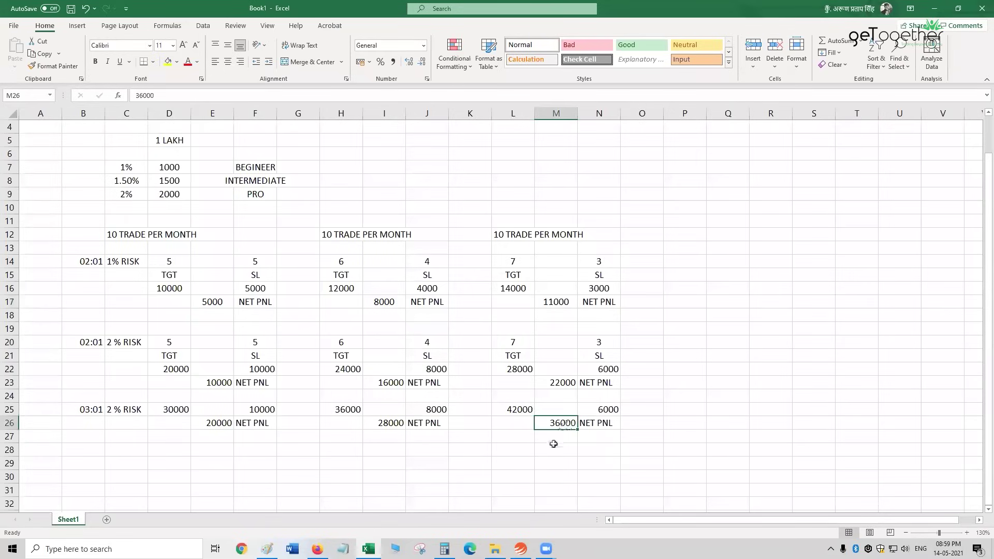
drag(520, 409, 593, 424)
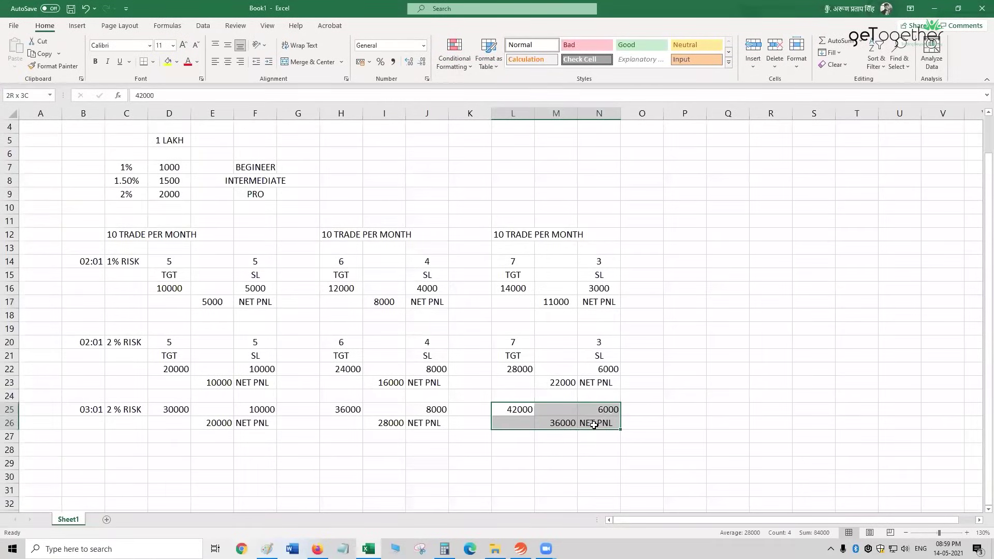
click(177, 62)
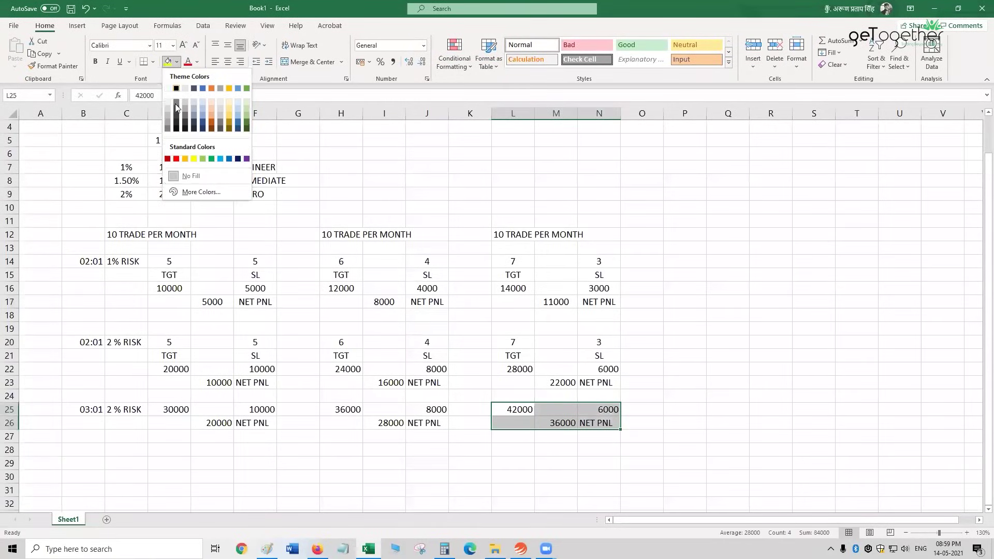
click(247, 116)
click(416, 267)
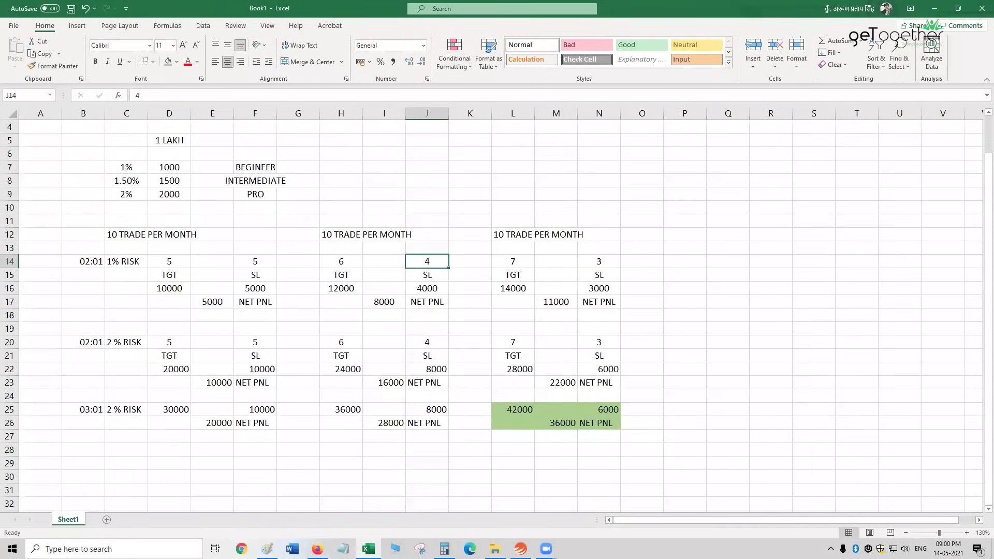
Compare the 1% and 2% risk scenario blocks across the three win/loss splits and both reward ratios.
drag(161, 261, 268, 304)
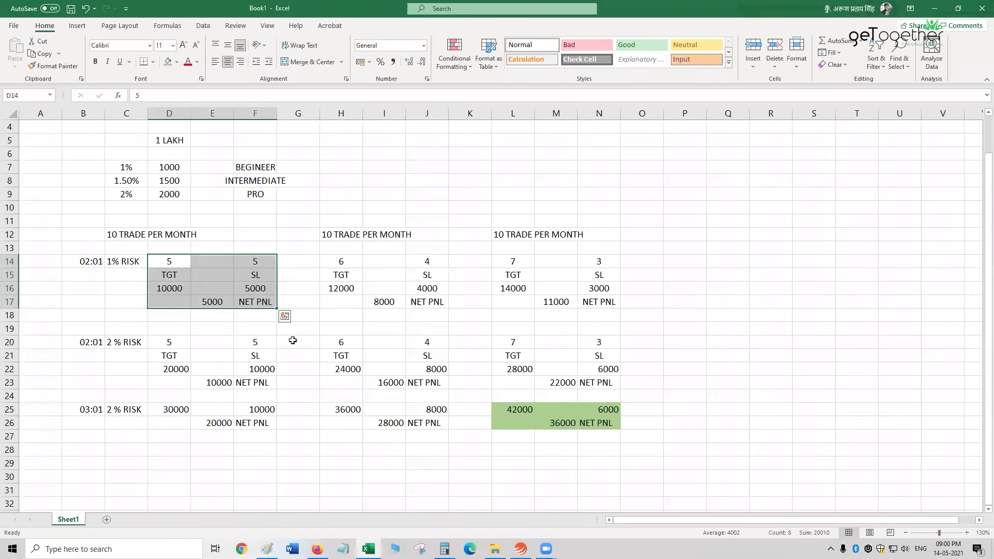
drag(337, 260, 420, 304)
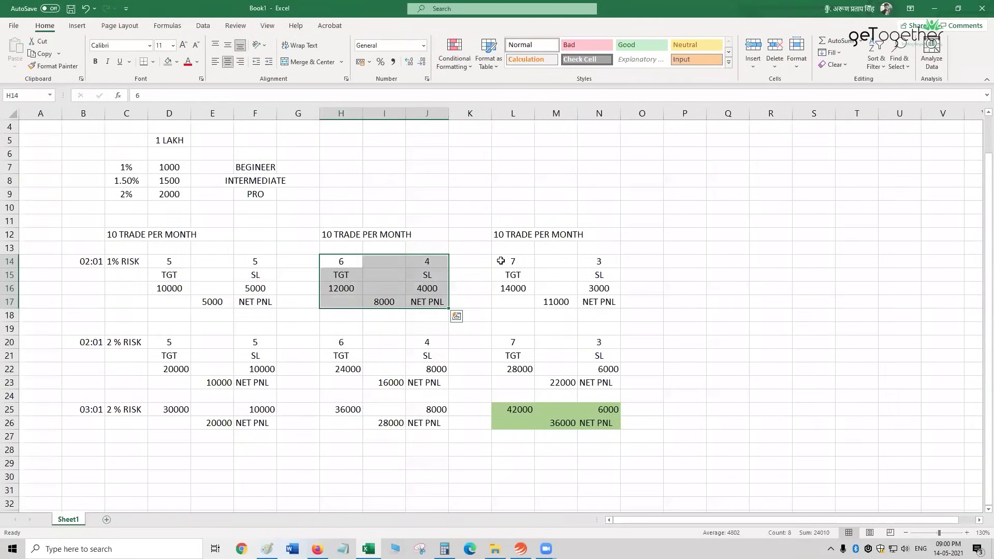
drag(505, 261, 583, 301)
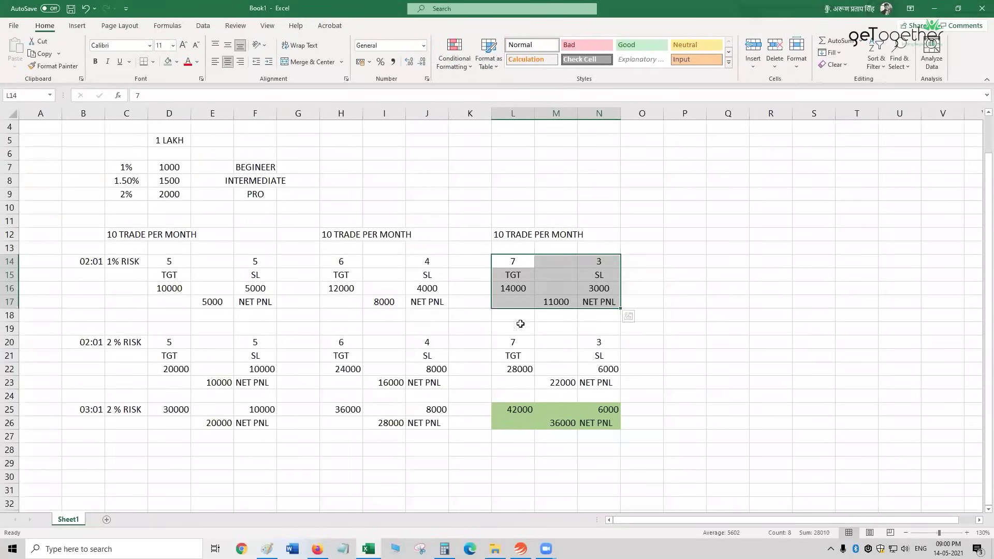
drag(512, 339, 562, 370)
drag(625, 377, 614, 381)
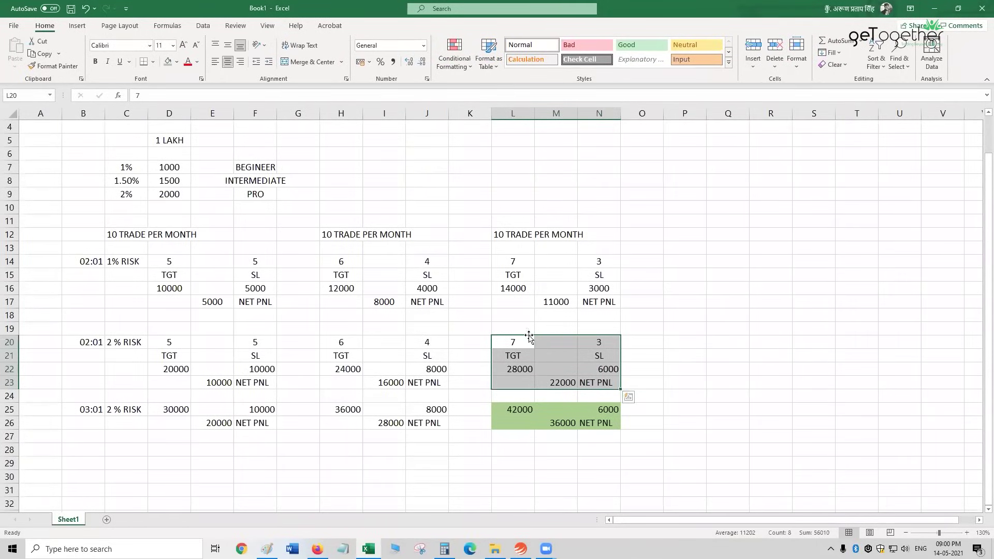
click(178, 413)
drag(181, 420, 266, 429)
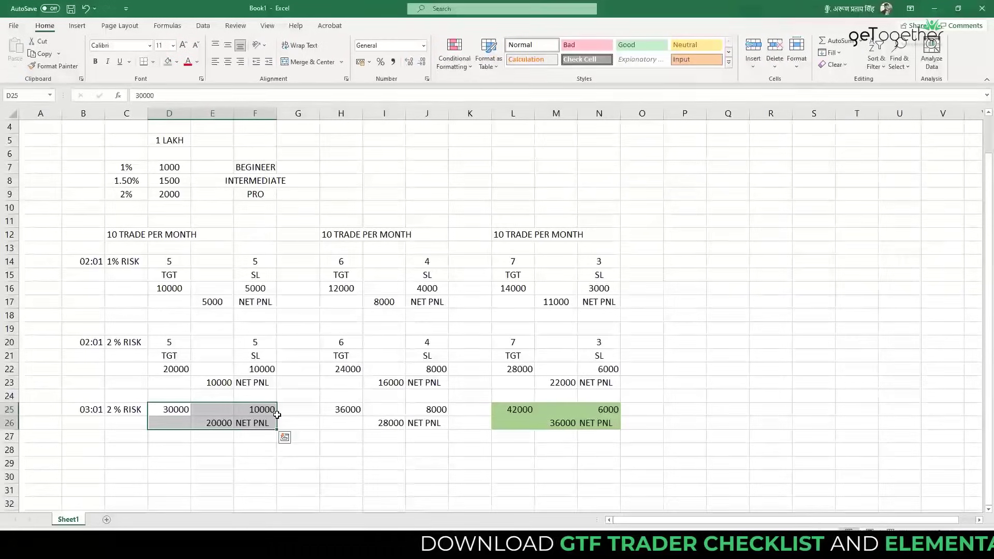
drag(338, 408, 556, 448)
click(556, 449)
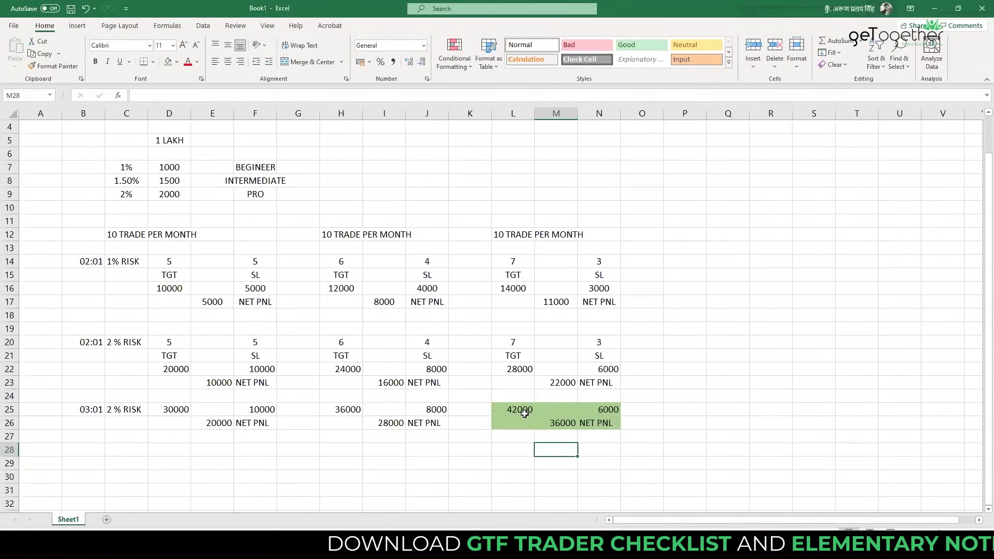
drag(172, 258, 248, 296)
drag(333, 259, 437, 302)
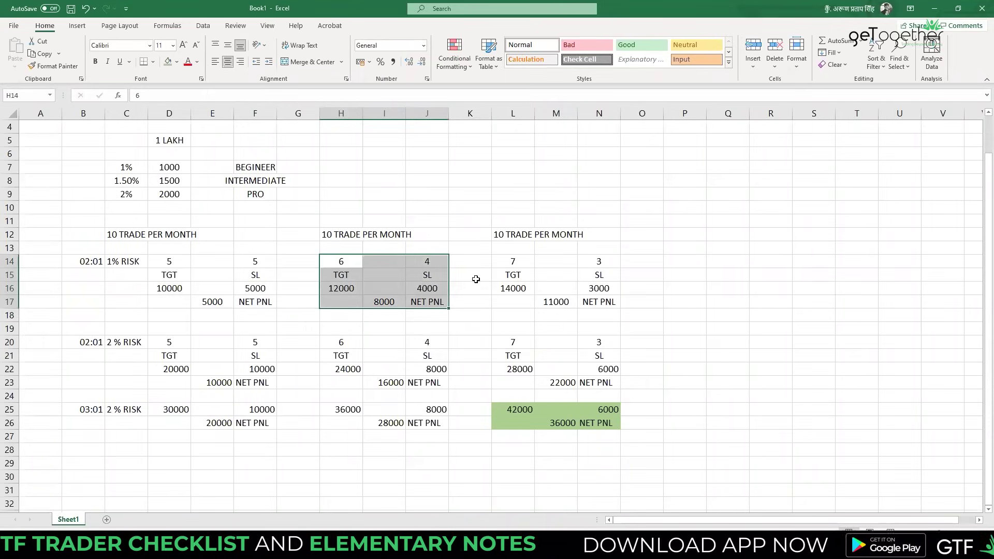
drag(512, 263, 598, 297)
click(575, 327)
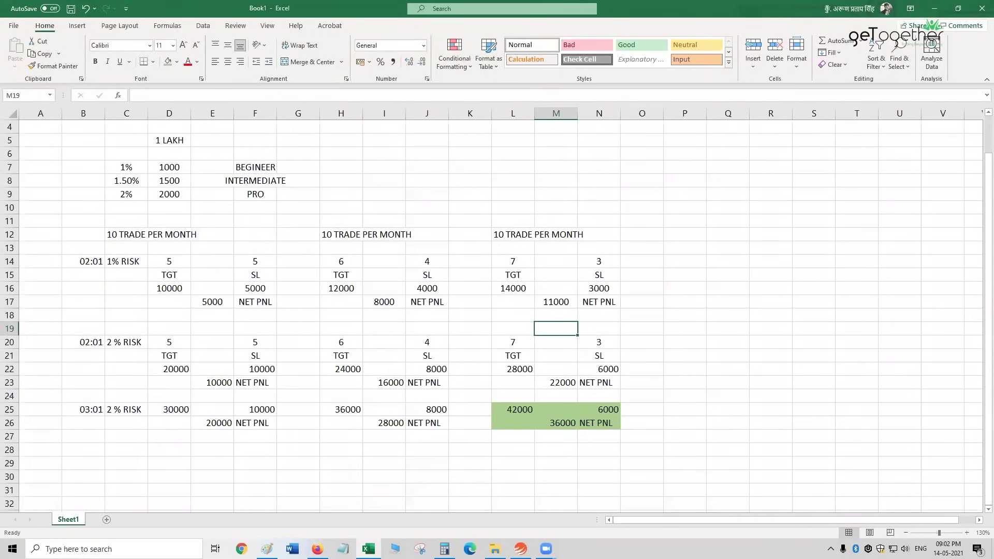
click(299, 382)
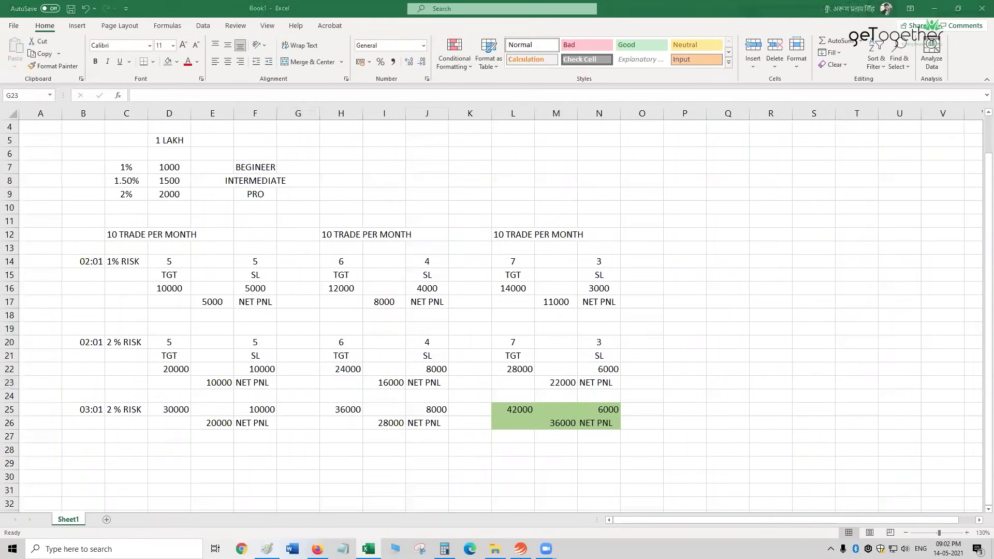
Switch to the Paint notes and add the text "1 LAKH CAPITAL" below the quantity formula.
key(alt+Tab)
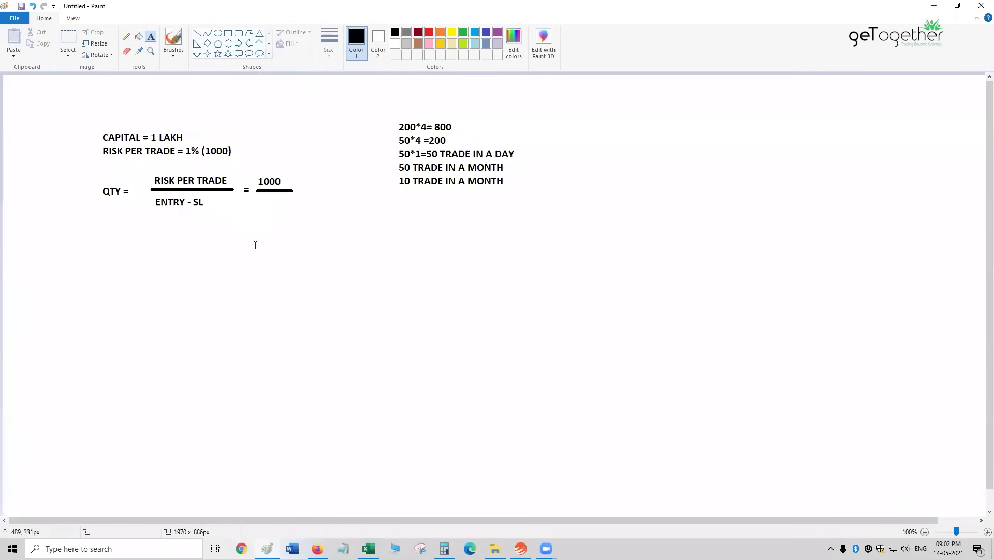
click(285, 243)
text(A)
key(BackSpace)
text(1 LAKH CAPITAL)
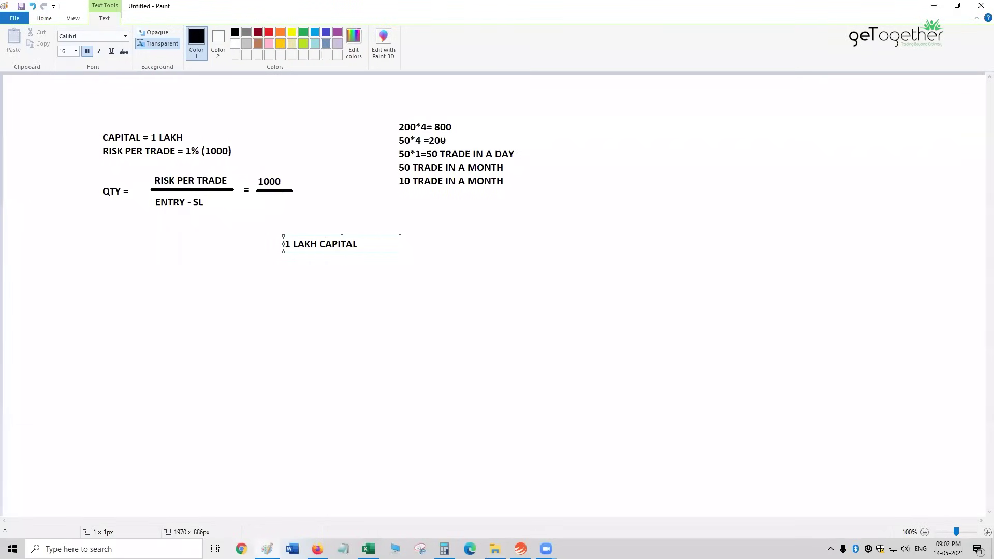
click(421, 302)
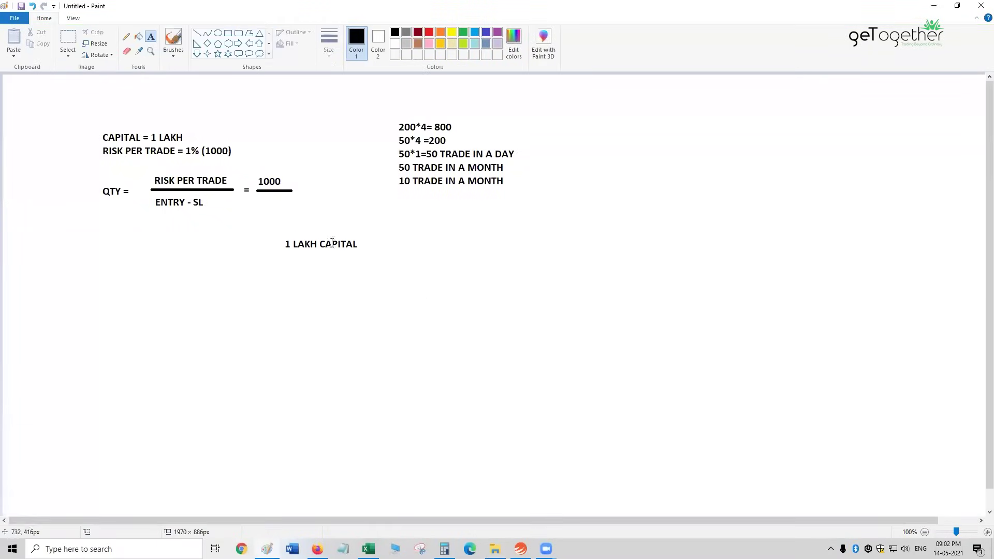
Draw three straight lines branching down from beneath the "1 LAKH CAPITAL" text.
click(197, 34)
drag(312, 254, 191, 296)
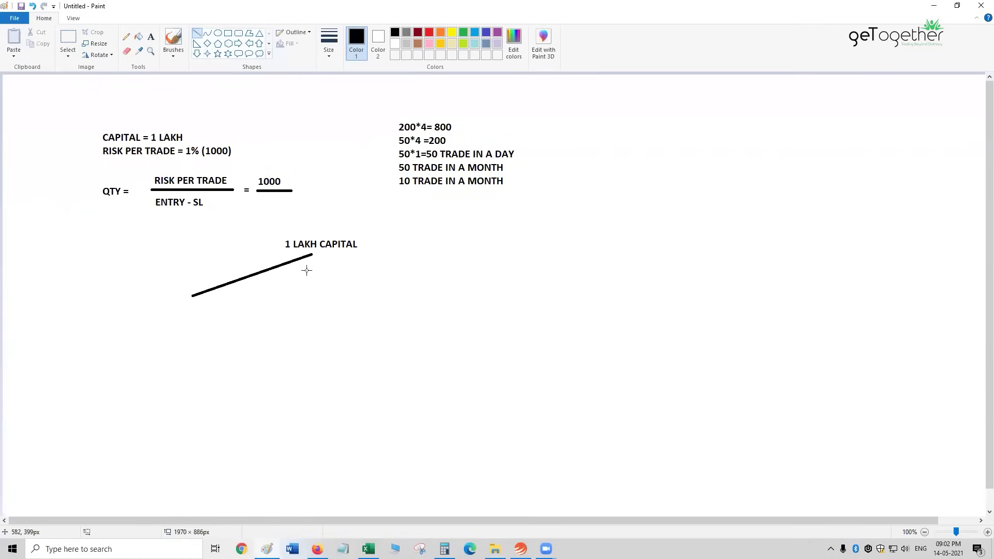
drag(311, 255, 309, 299)
mouse_move(312, 254)
mouse_down()
mouse_move(492, 290)
mouse_move(470, 288)
mouse_up()
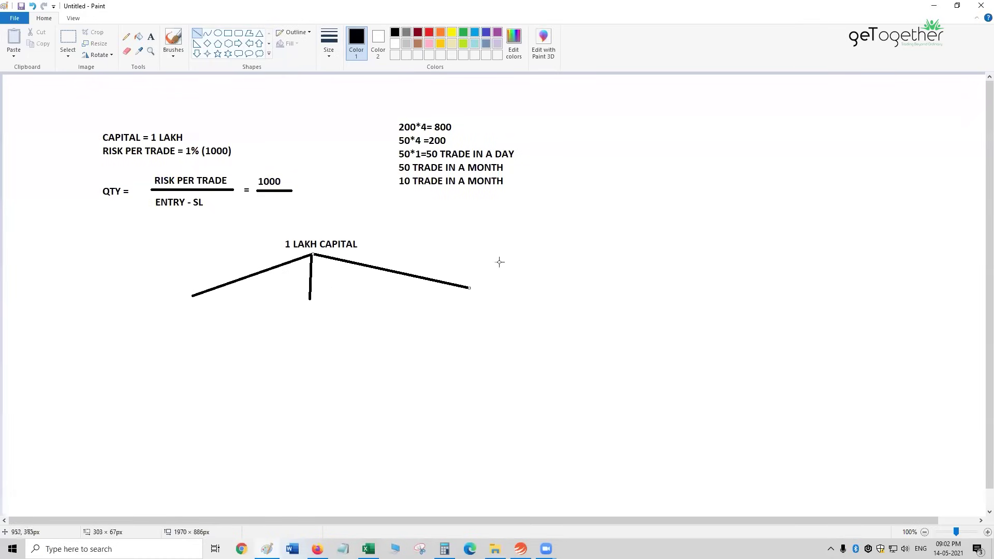
Label the end of the left branch "20 % HIT/DIT".
click(154, 40)
click(138, 310)
text(20 %)
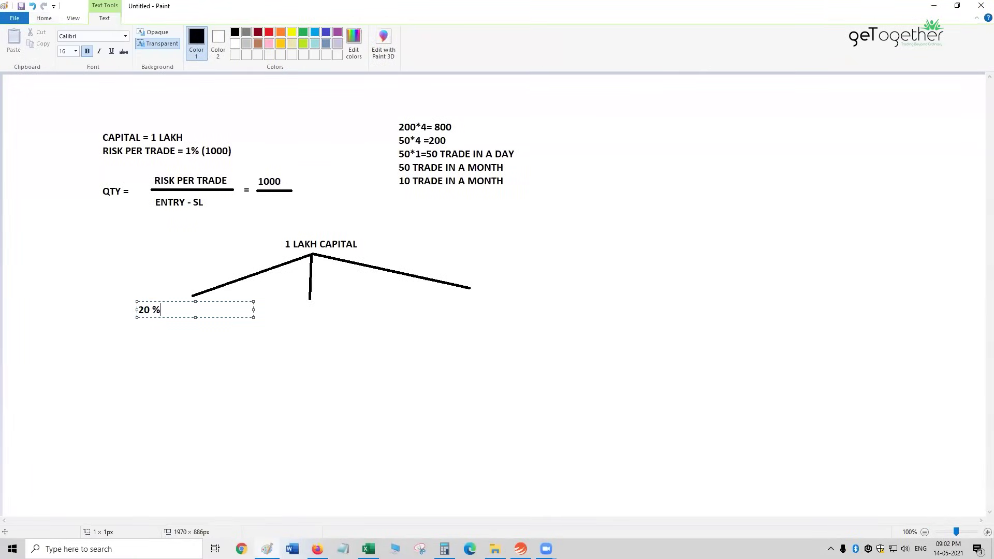
text( HIT/DIT)
click(292, 310)
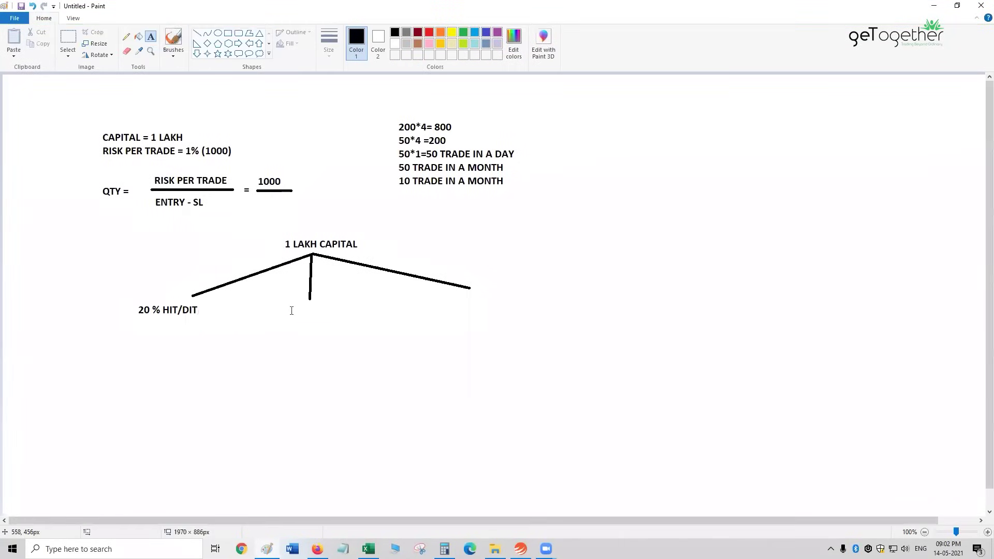
Label the middle branch "30 % WIT" and the right branch "50 % MIT".
click(291, 311)
text(30 % WIT)
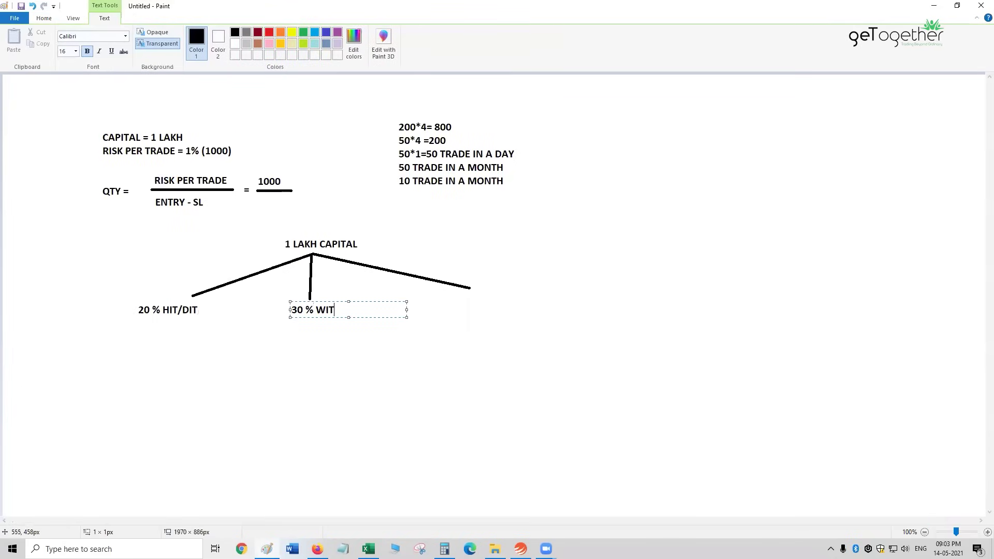
click(461, 315)
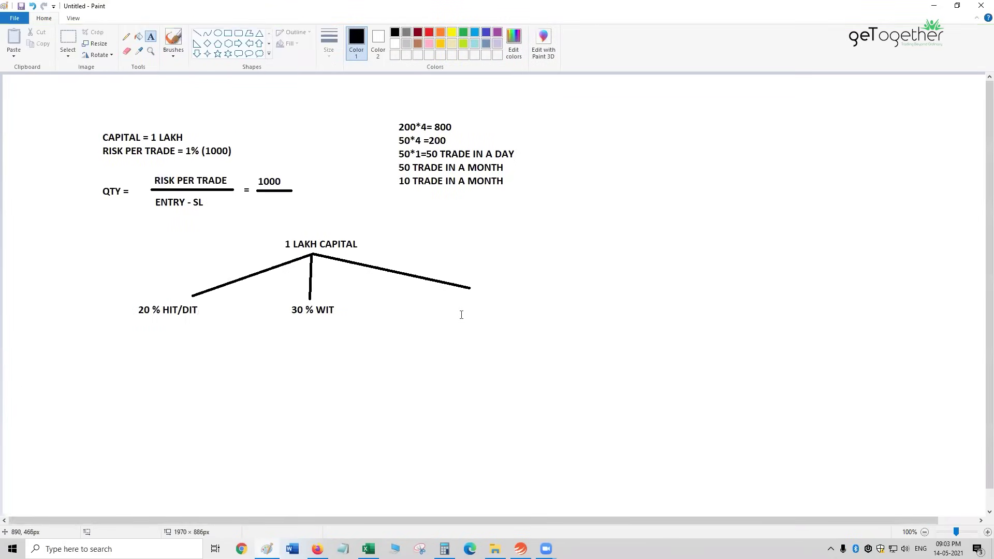
click(450, 299)
text(5)
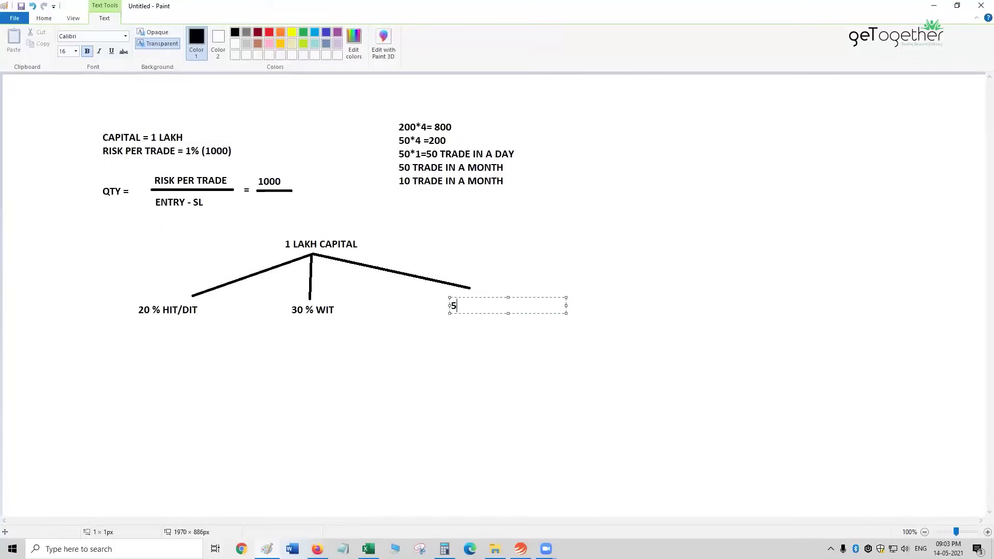
text(0 % MIT)
click(470, 340)
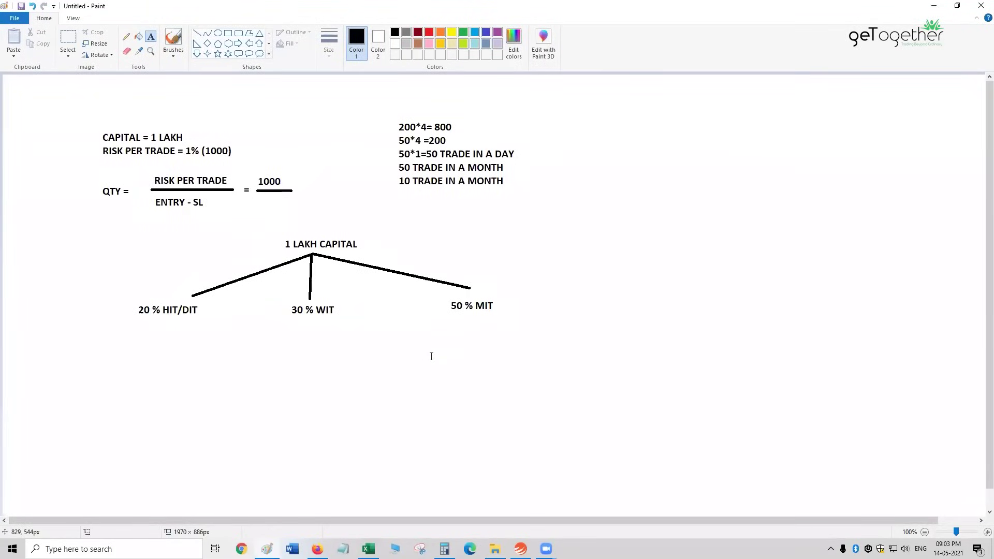
Write "200 PER TRADE" under the 20 % HIT/DIT label and "300 PER TRADE" under the 30 % WIT label.
click(145, 325)
text(200)
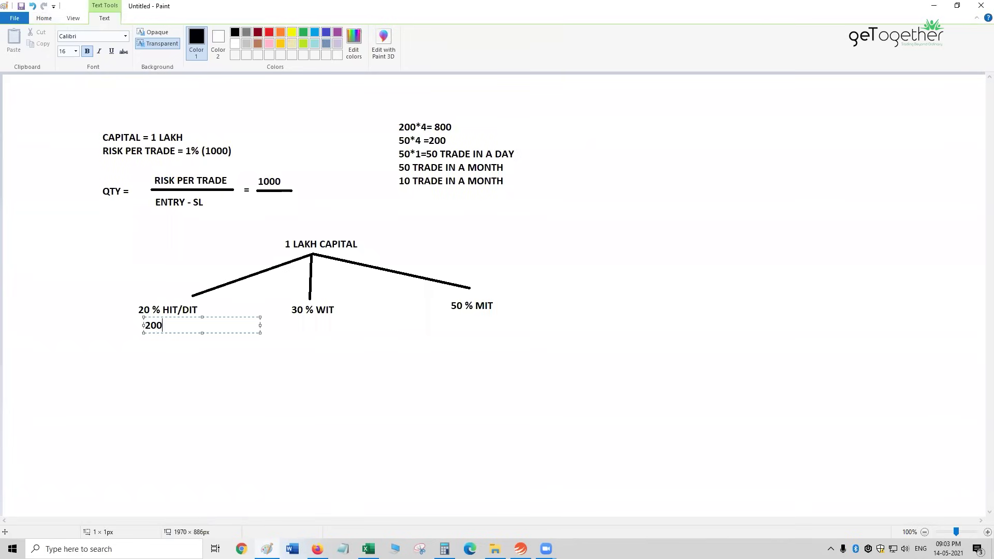
text( PER)
text(TRADE)
click(286, 329)
click(286, 328)
text(3)
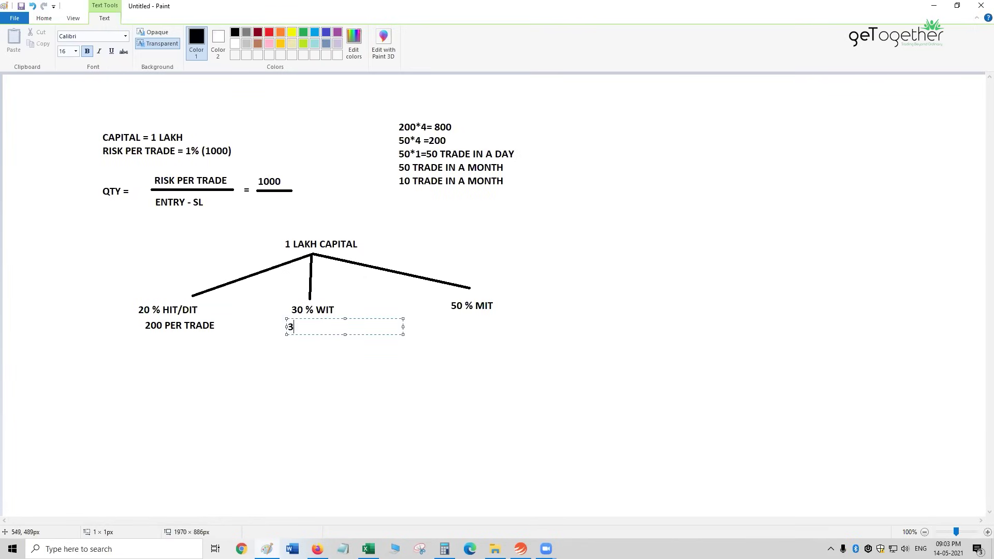
text(00 PER TRADE)
click(382, 348)
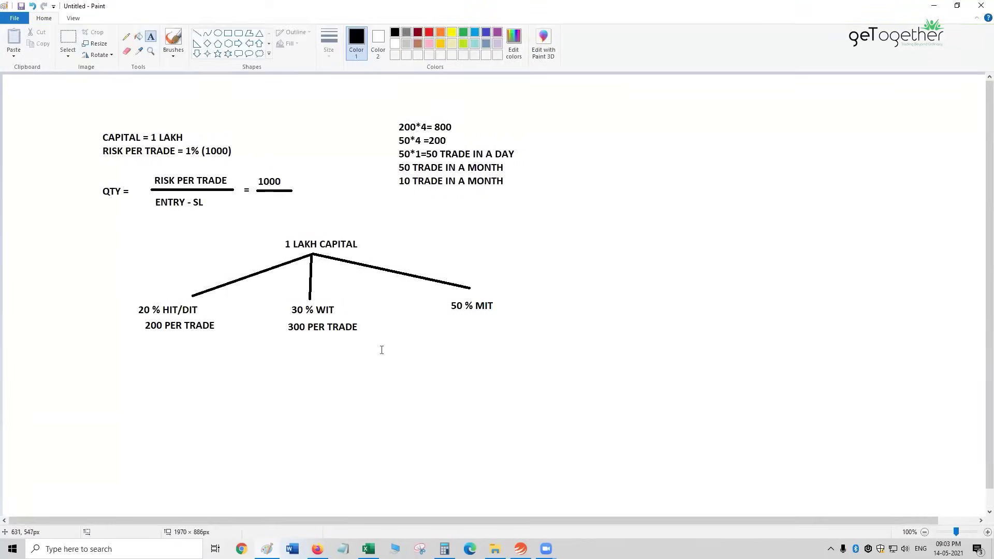